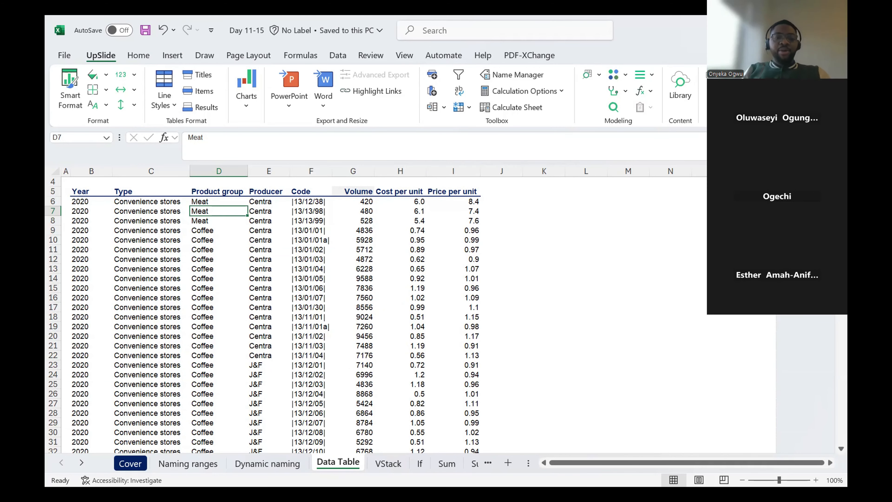
- Open the Naming ranges sheet and examine the sales table and the formula behind the FY23 total
click(179, 465)
click(238, 316)
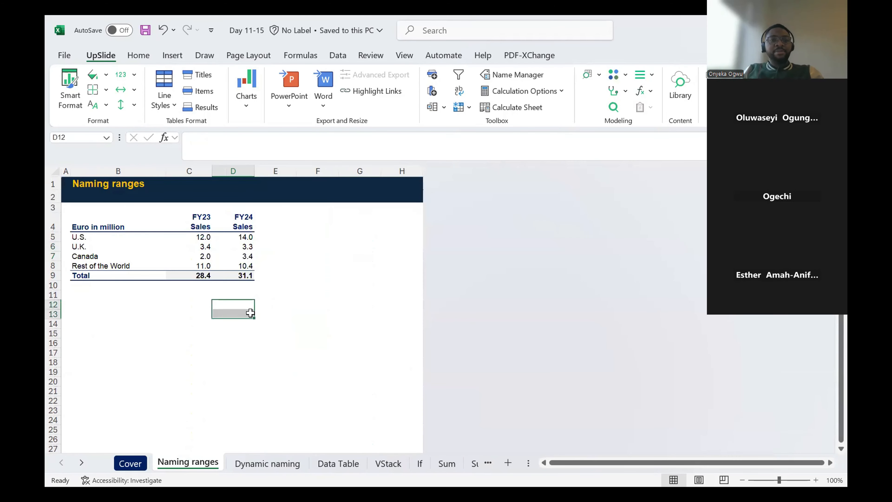
click(199, 276)
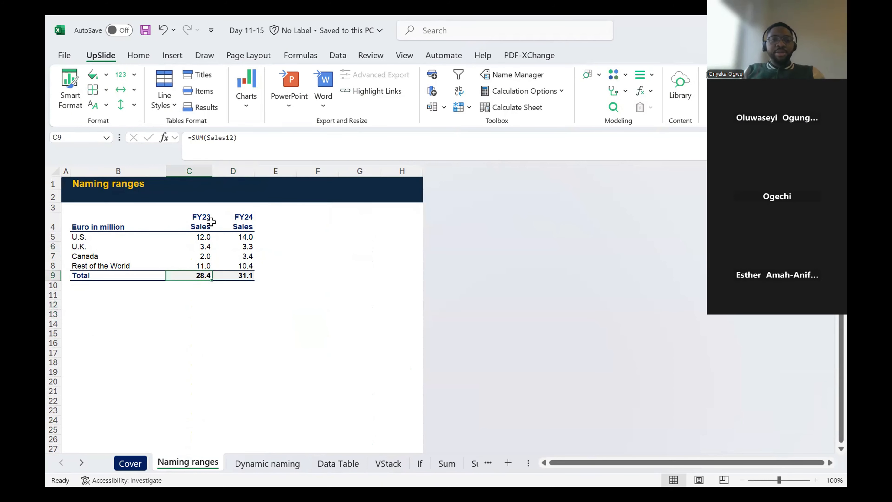
drag(205, 237, 210, 257)
click(109, 222)
drag(109, 222, 246, 277)
click(211, 275)
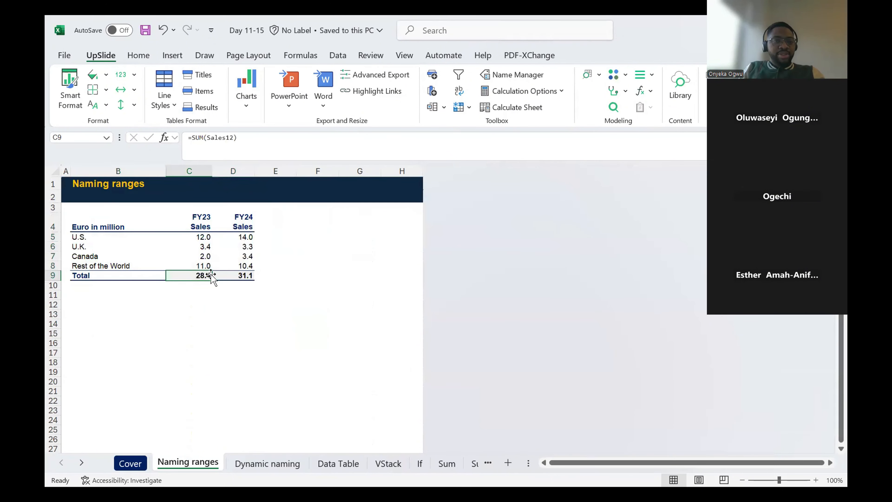
key(Right)
key(Up)
key(Up)
key(Up)
key(Up)
key(Up)
key(Left)
key(Left)
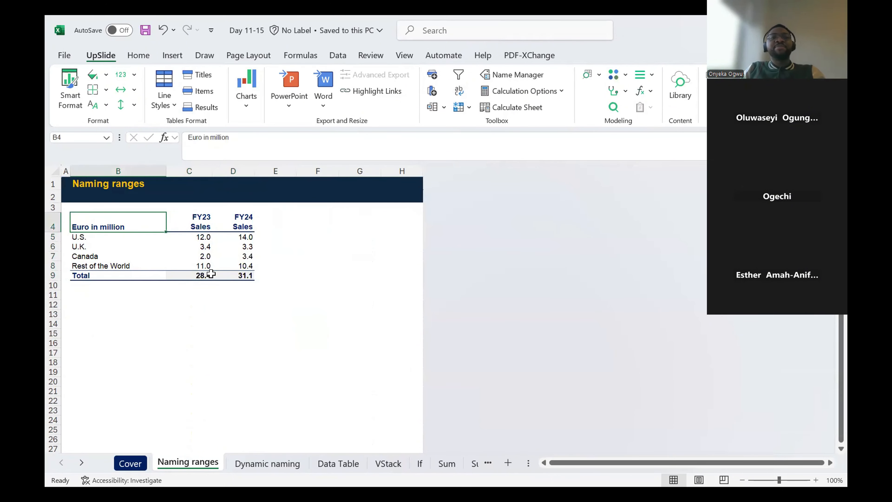
key(Right)
key(Right)
key(Left)
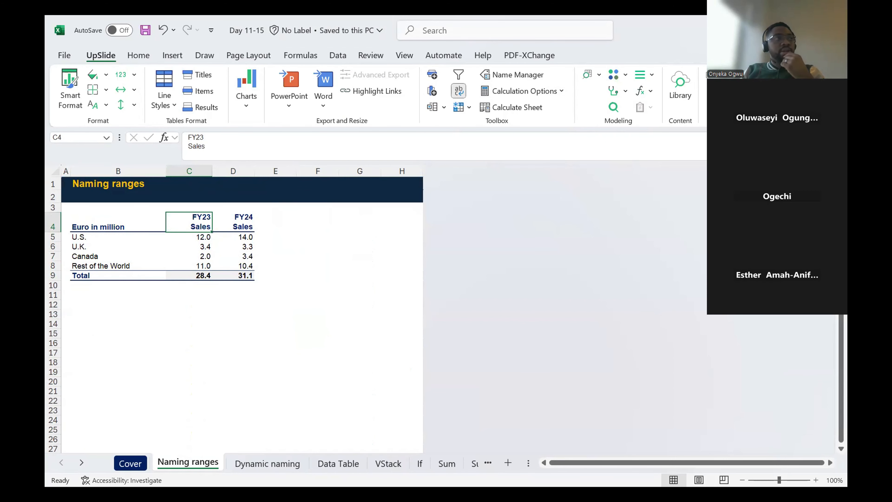
click(286, 269)
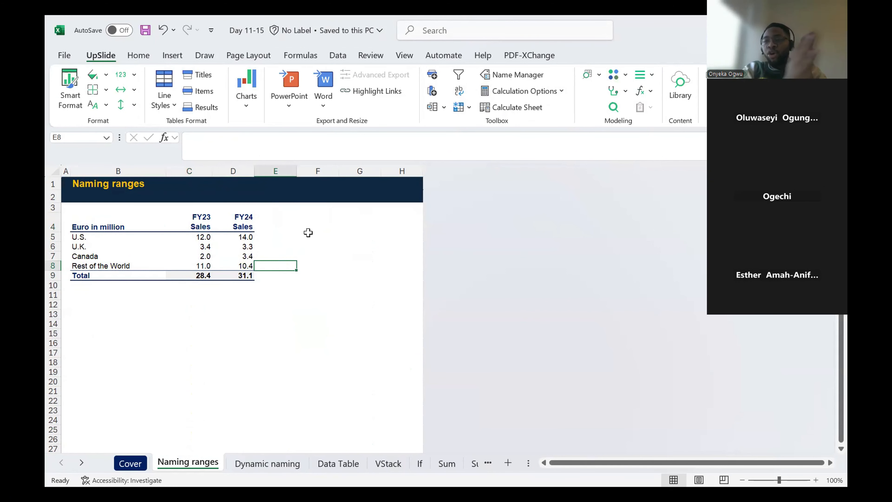
click(321, 238)
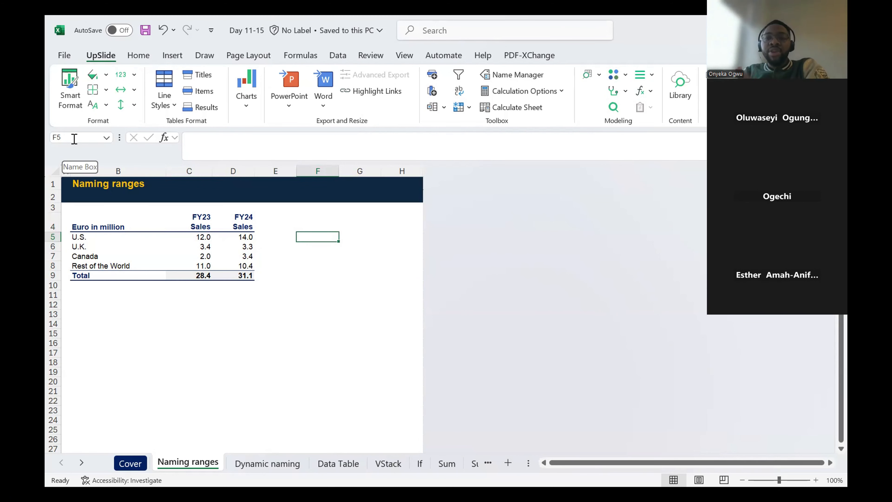
- Try to name the U.S. FY23 sales cell C5 as USA23
click(199, 236)
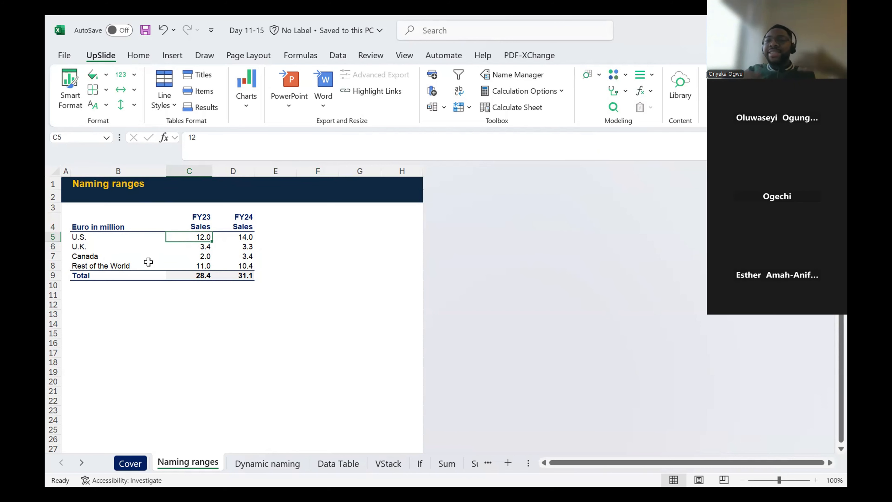
click(66, 138)
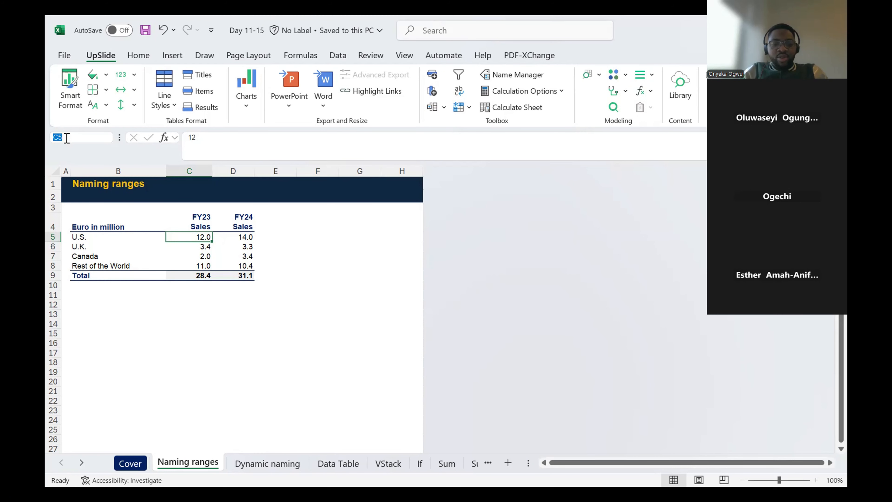
key(BackSpace)
text(USA)
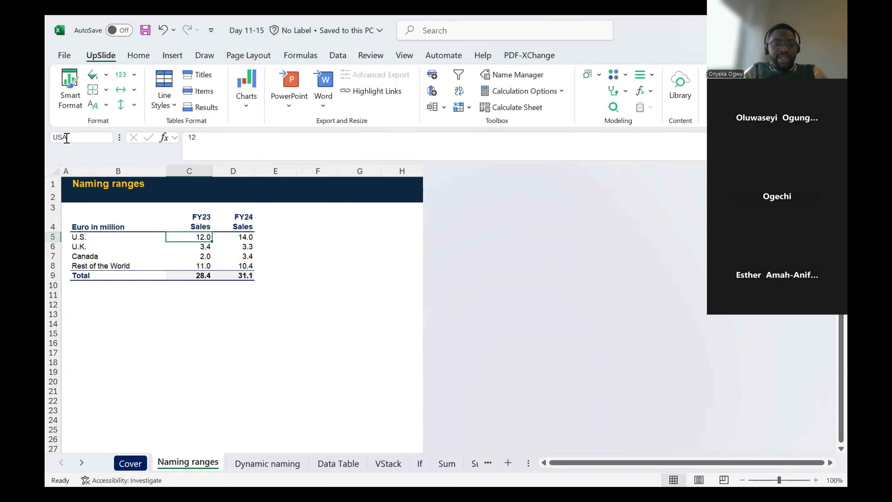
text(23)
key(Return)
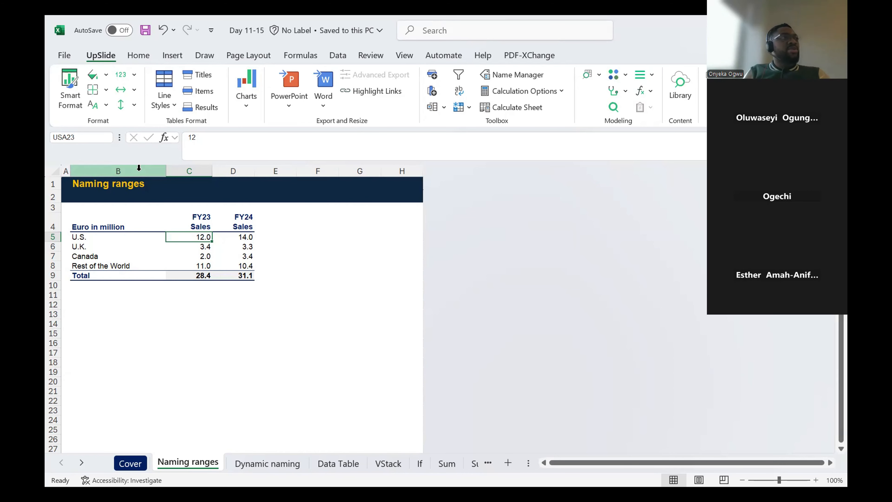
key(Return)
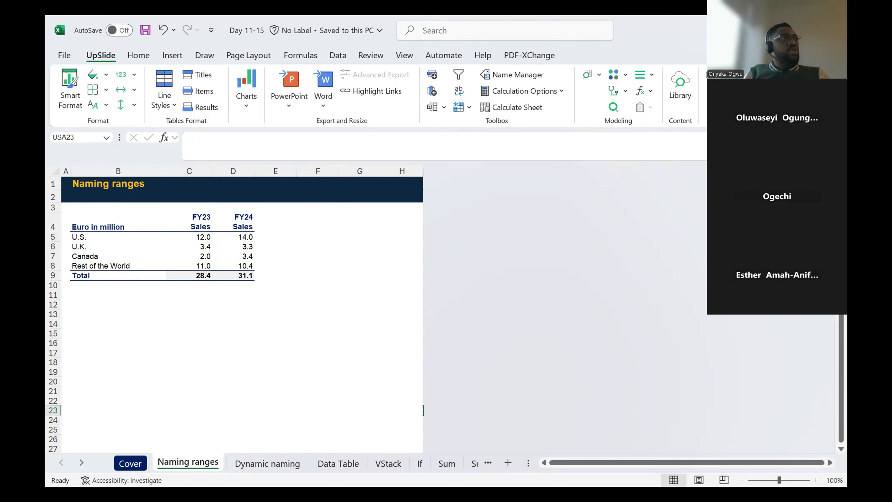
- Reselect cell C5 and repeat the attempt to name it USA23
key(alt+Tab)
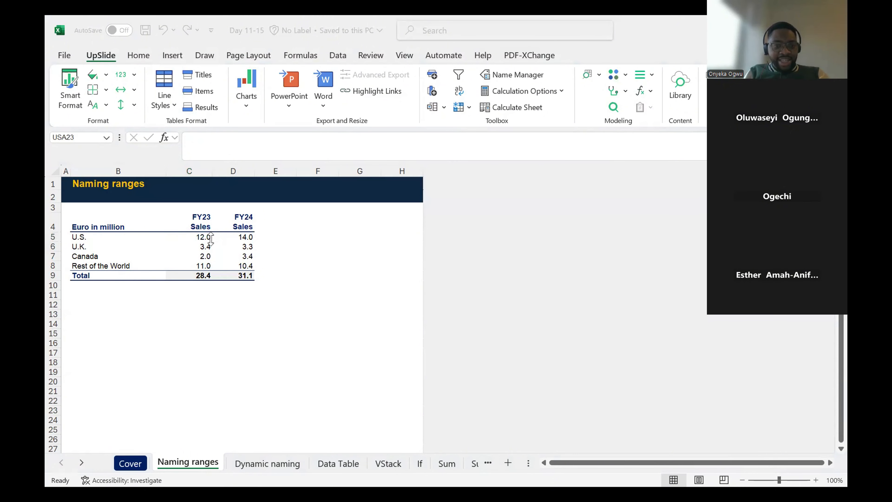
click(204, 237)
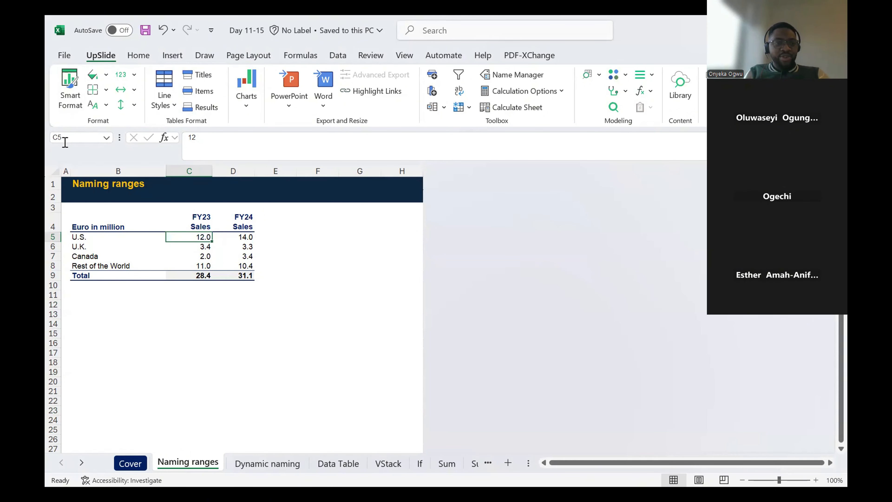
key(Up)
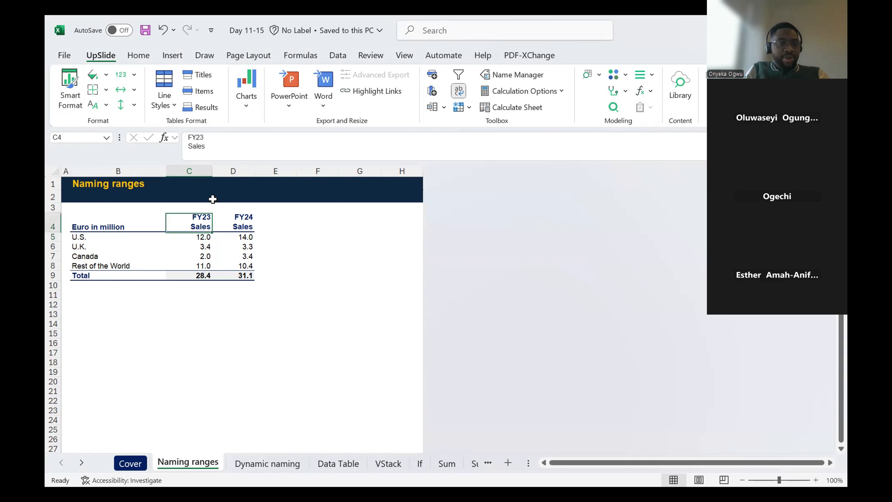
key(Down)
click(69, 136)
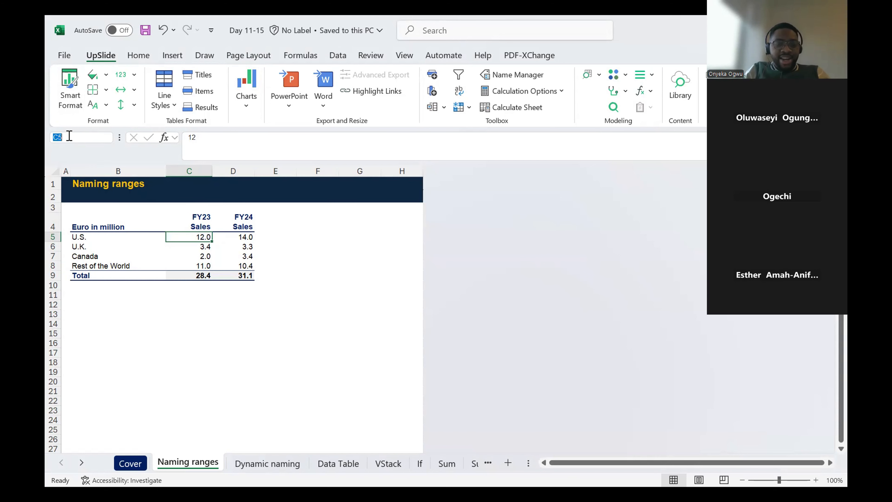
text(USA)
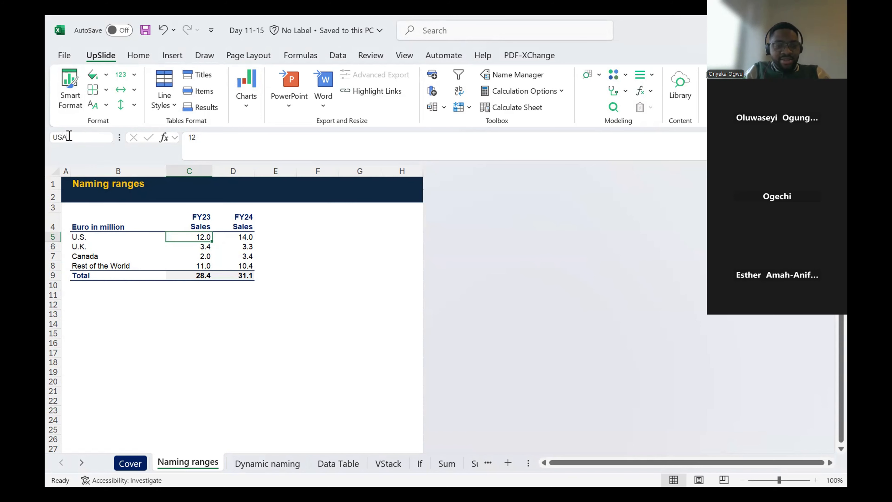
text(23)
key(Return)
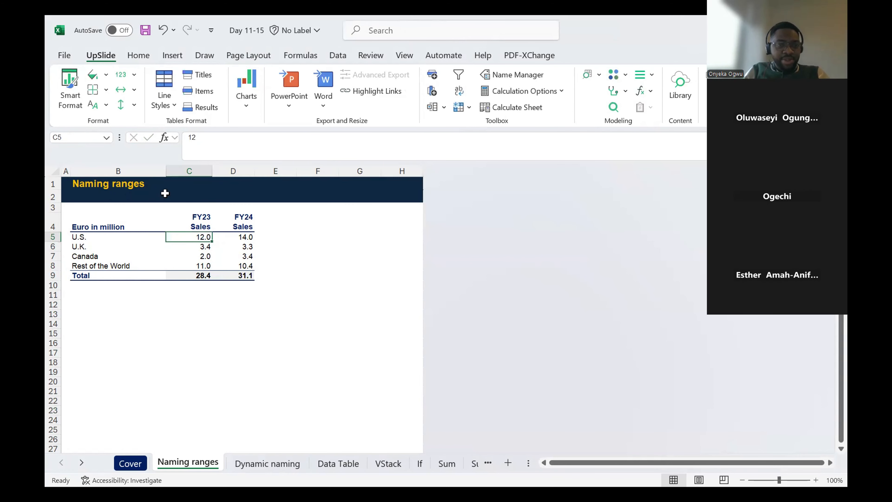
click(85, 138)
text(USA23)
key(Return)
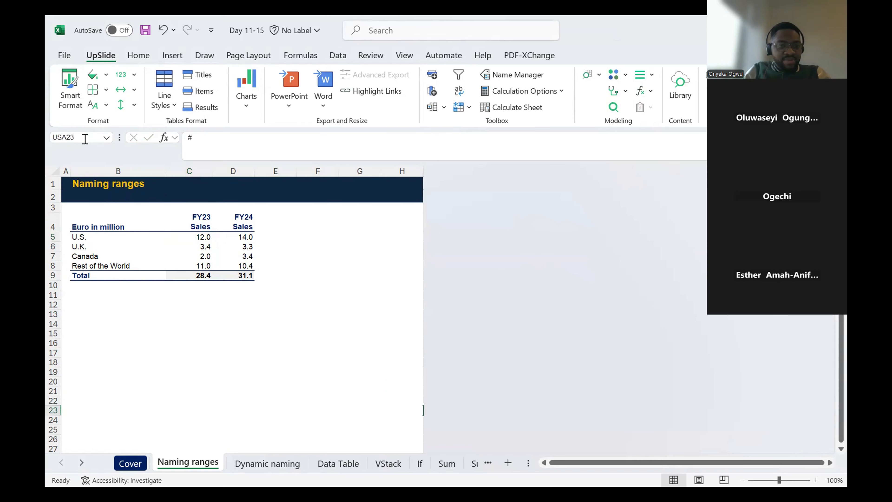
- Widen the hidden column beside column H to reveal column XFD
key(Return)
key(Up)
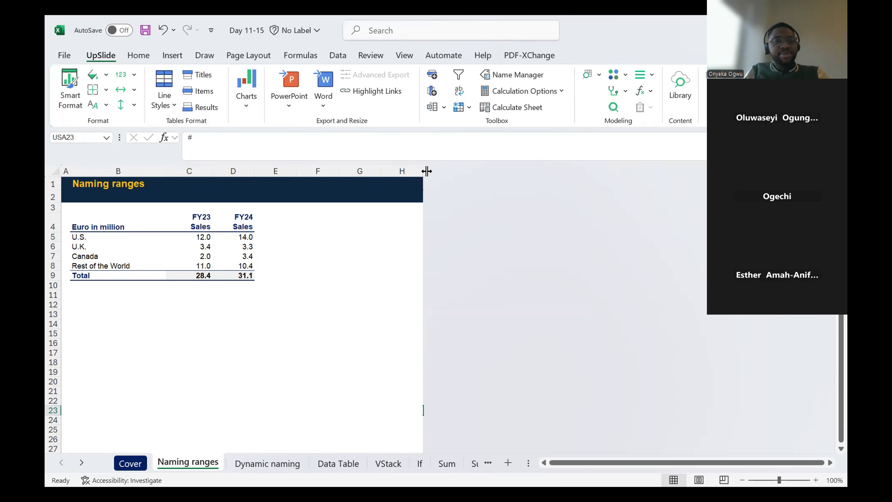
drag(422, 171, 458, 172)
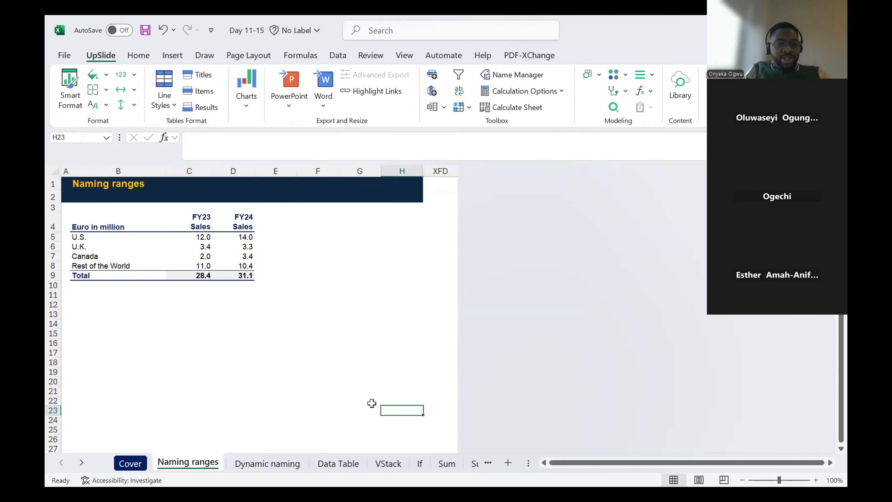
- Try to name the U.S. FY23 sales cell C5 as US23
click(205, 236)
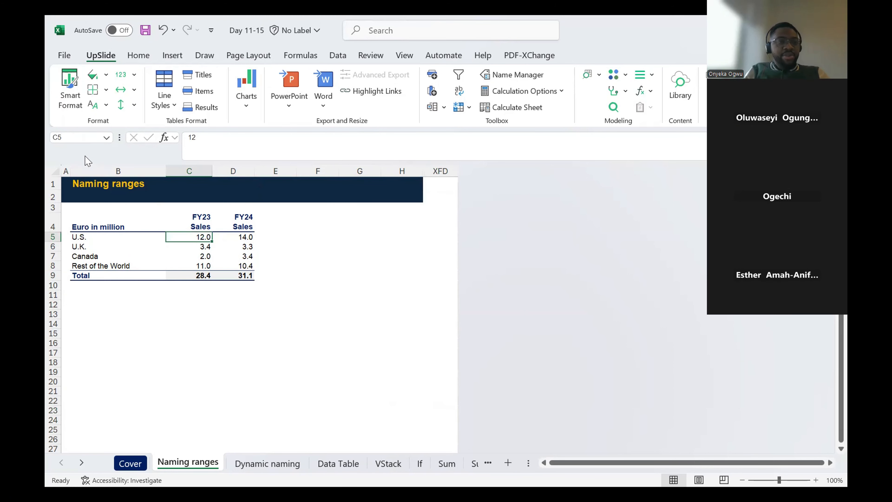
click(72, 138)
text(US23)
key(Return)
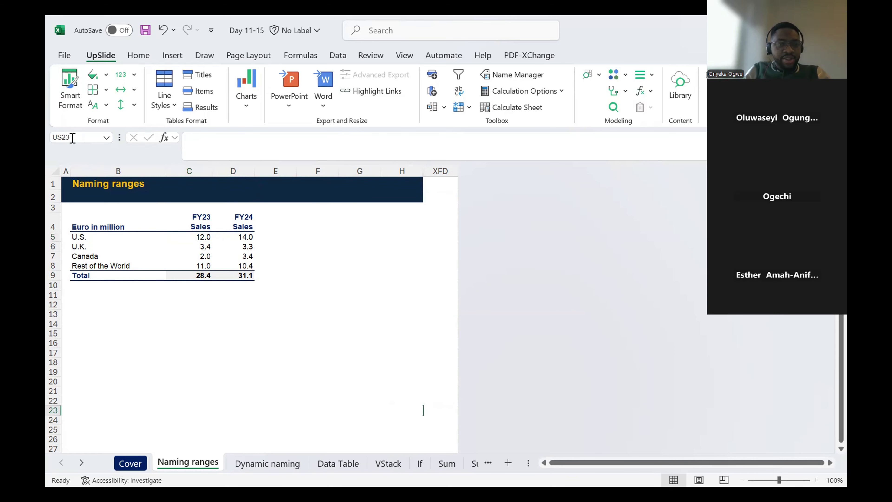
- Unhide all columns between H and XFD
click(408, 389)
drag(367, 391, 467, 431)
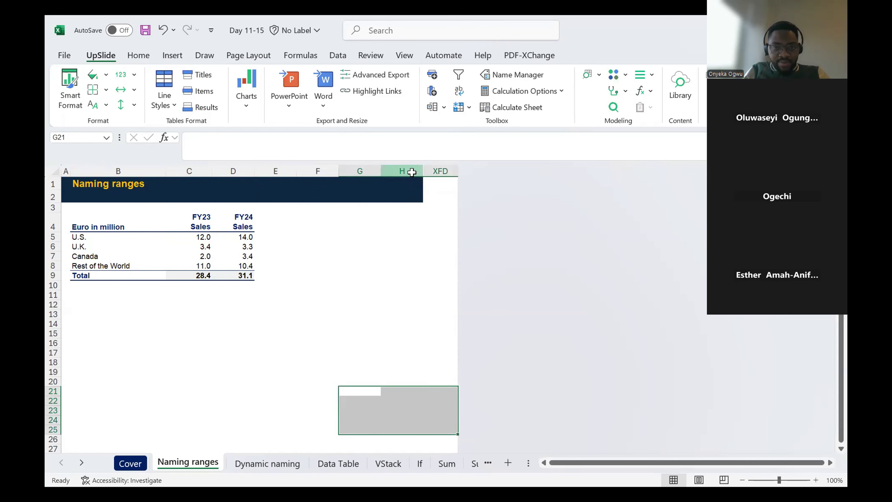
drag(411, 172, 437, 171)
right_click(438, 172)
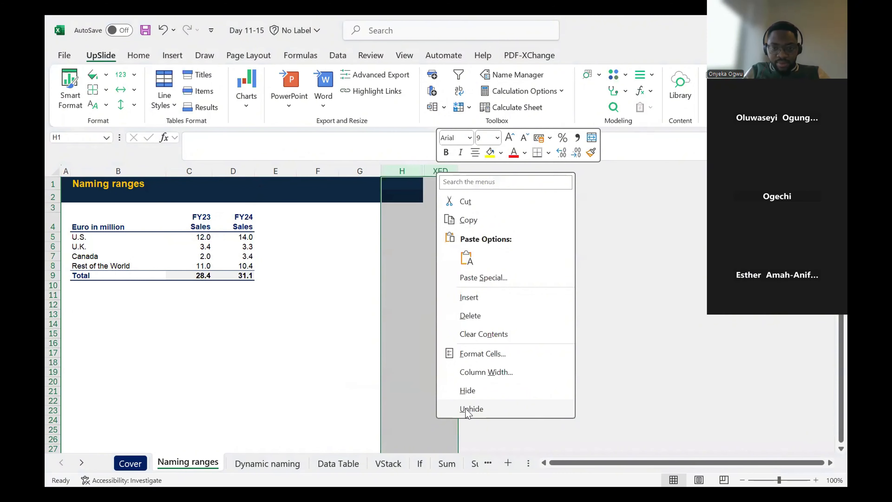
click(519, 408)
click(284, 256)
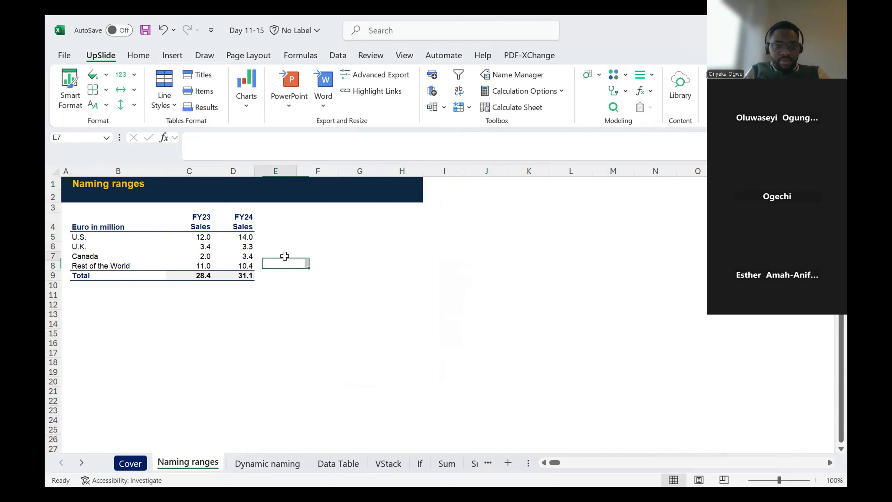
drag(284, 256, 529, 446)
click(175, 379)
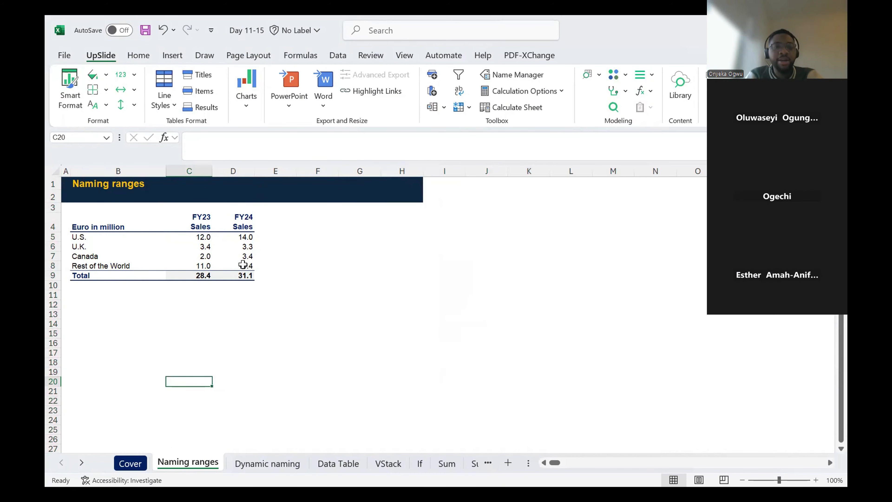
- Name the U.S. FY23 sales cell C5 with the presenter's short first name
drag(207, 238, 209, 254)
key(Up)
key(Down)
key(Right)
key(Left)
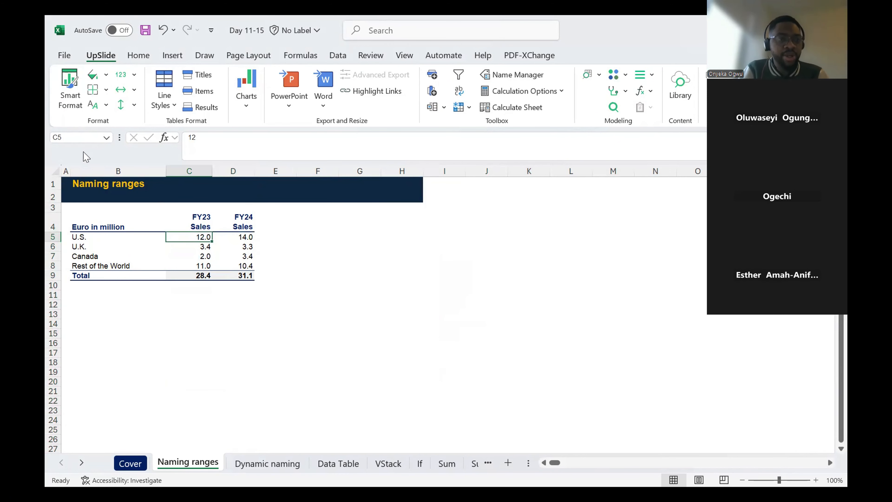
click(66, 138)
key(BackSpace)
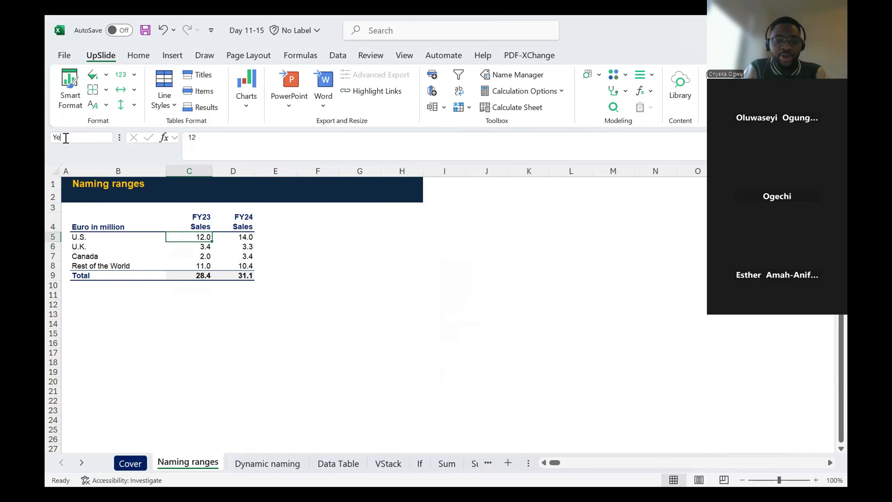
text(Yeka)
key(Return)
key(Up)
key(Down)
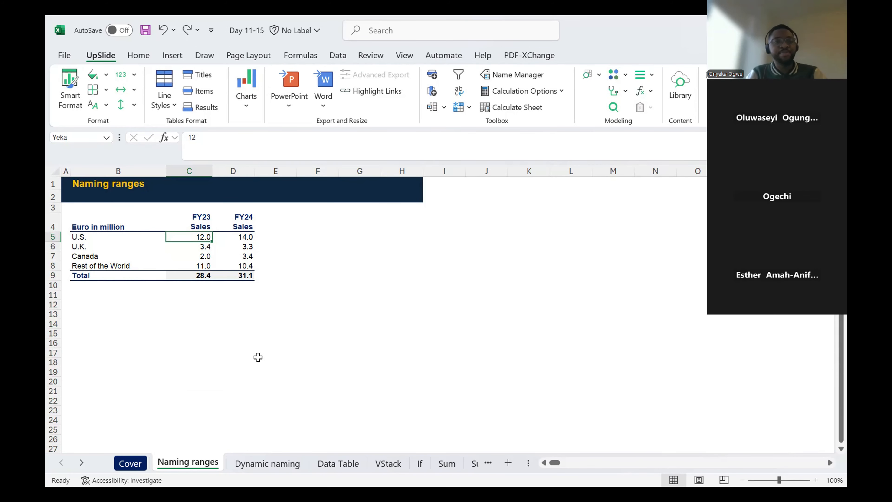
- Enter a formula in cell D15 that references cell C5 by its new name
click(237, 332)
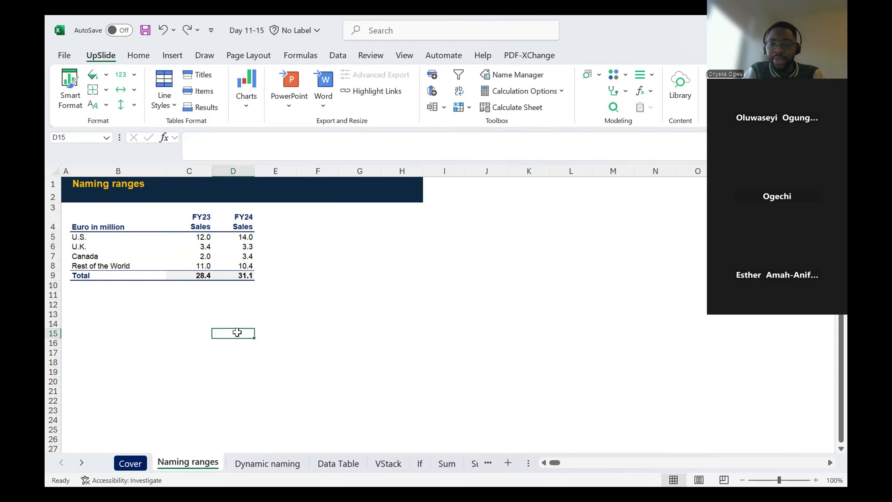
text(=yeka)
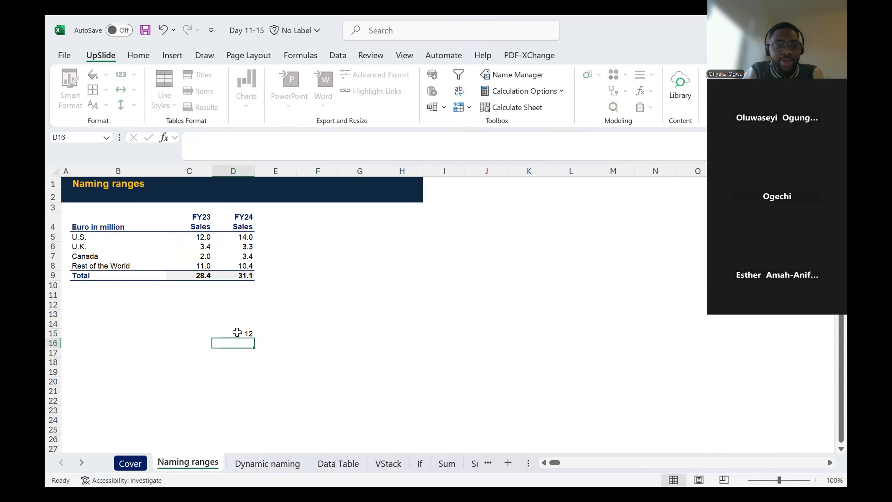
key(Return)
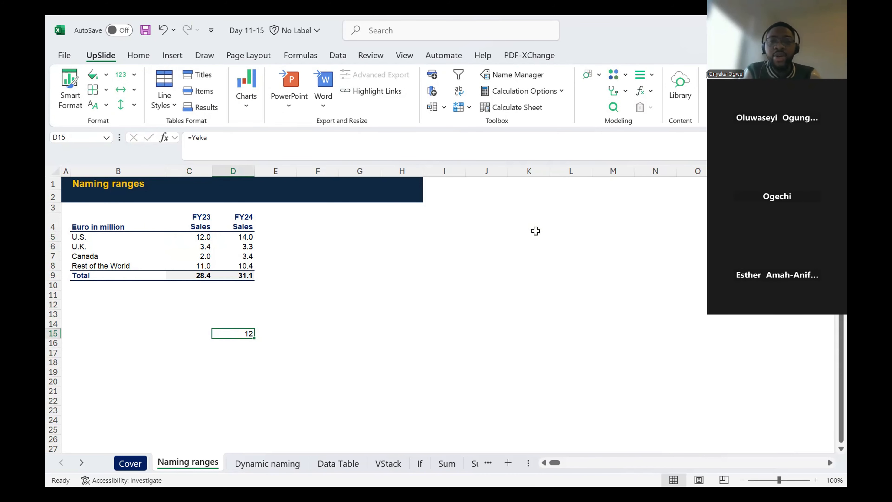
- Enter a formula in cell K5 that returns the U.S. FY23 sales by referencing cell C5's name
click(531, 236)
text(=)
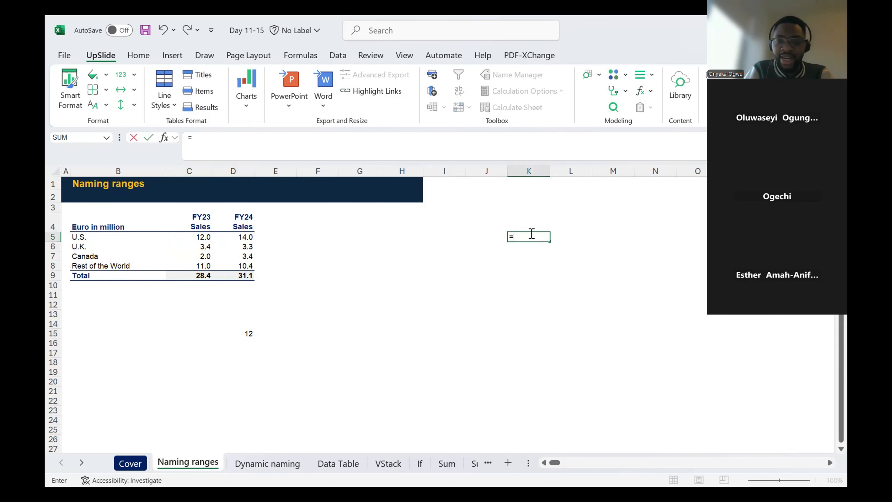
text(Yeka)
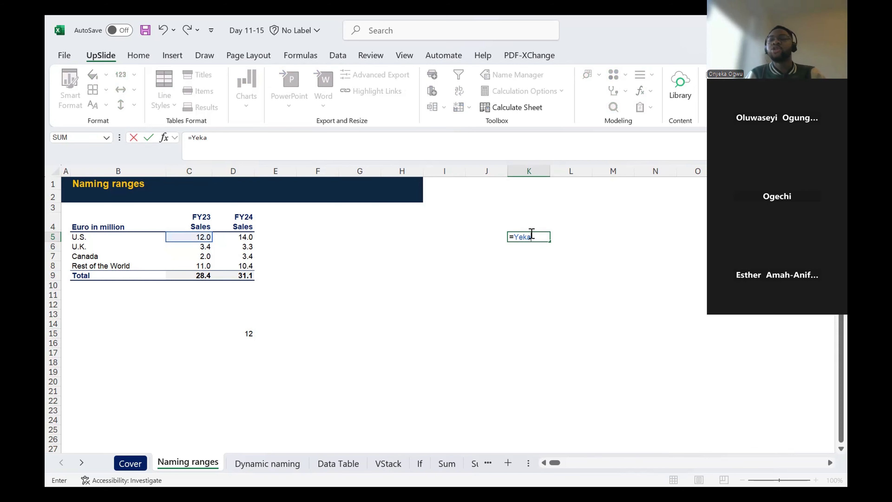
key(Return)
key(Return)
key(Return)
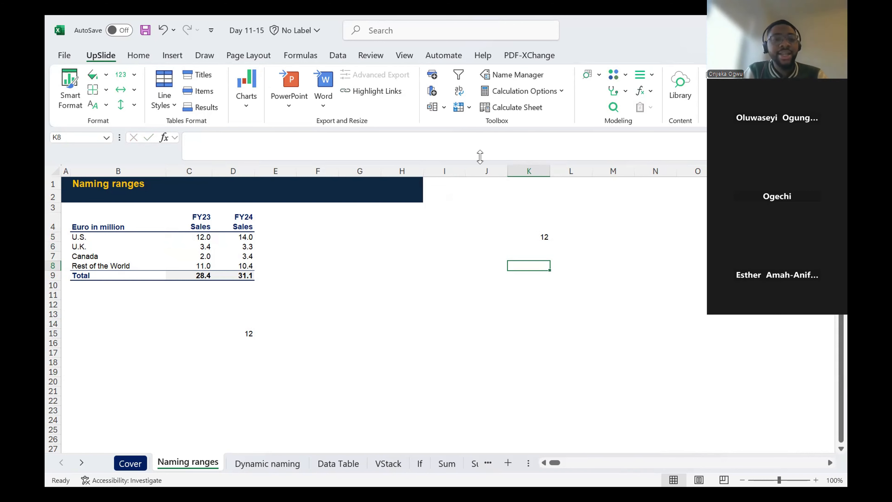
- Inspect the formulas behind the FY23 and FY24 sales totals in row 9
click(199, 275)
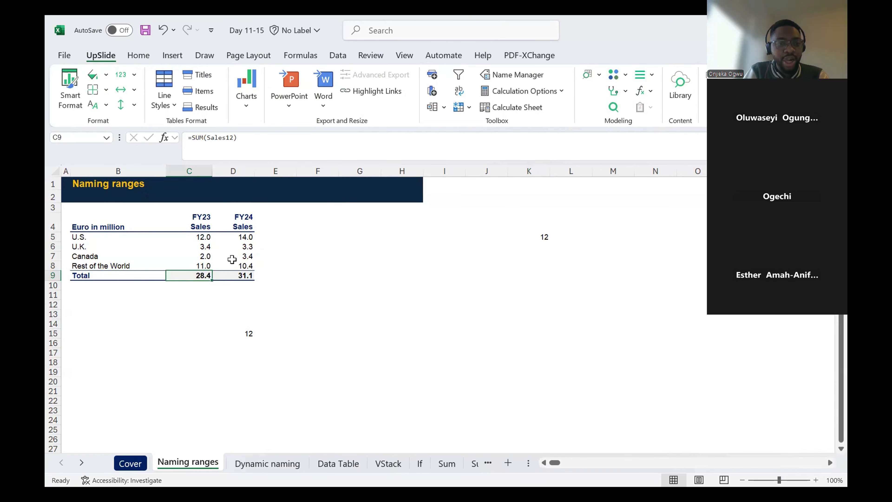
click(240, 273)
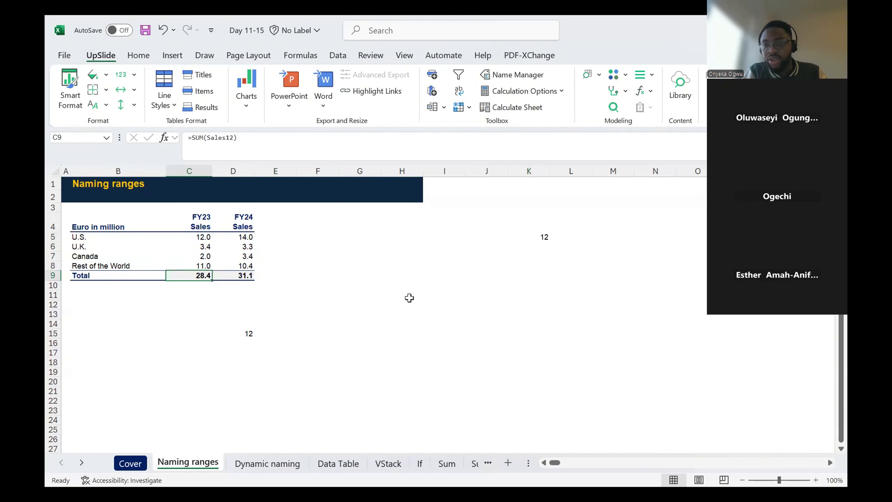
click(336, 295)
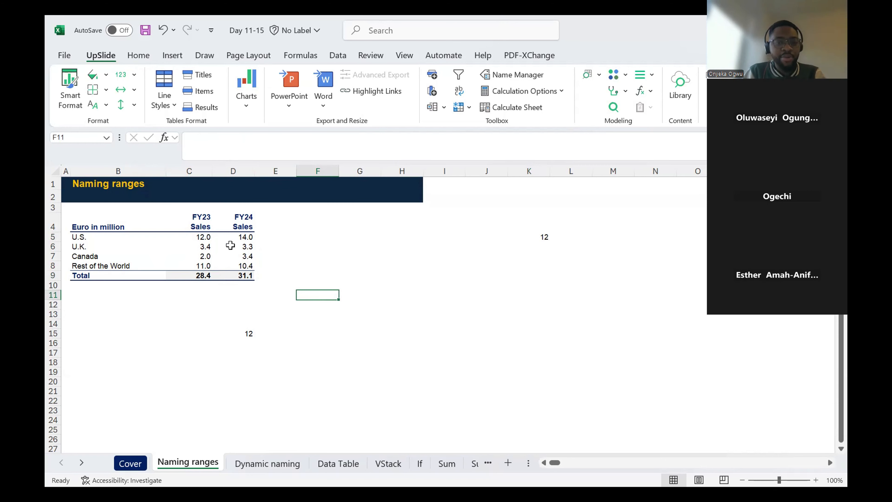
click(201, 236)
click(246, 237)
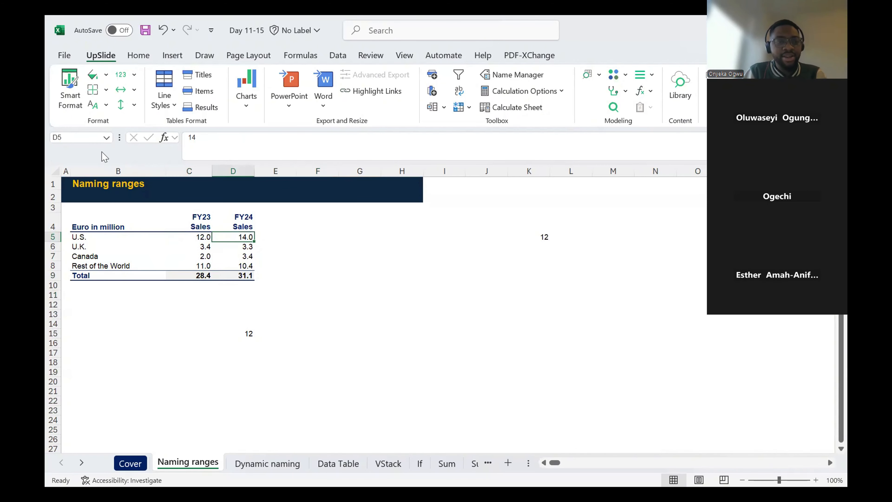
click(74, 135)
text(Esth)
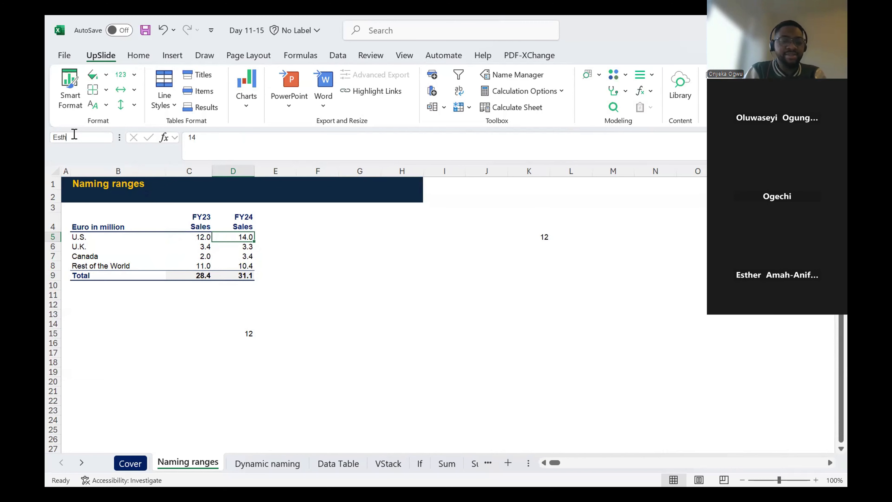
text(er_A)
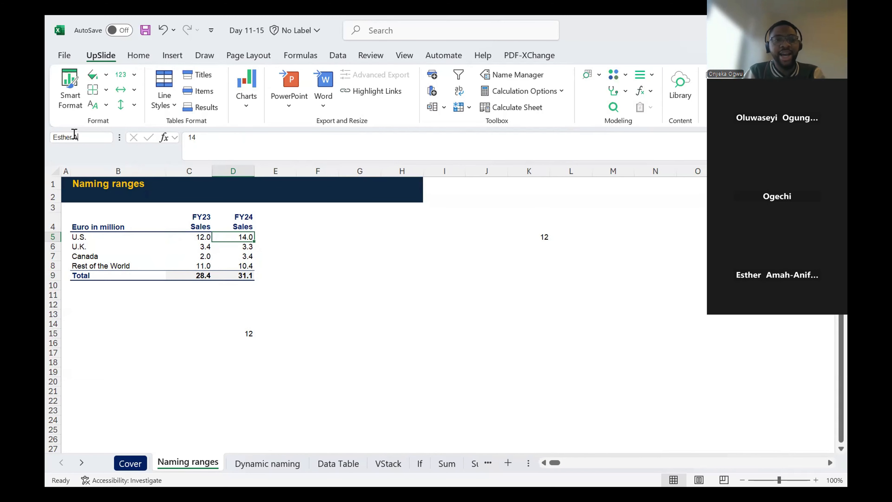
key(BackSpace)
key(BackSpace)
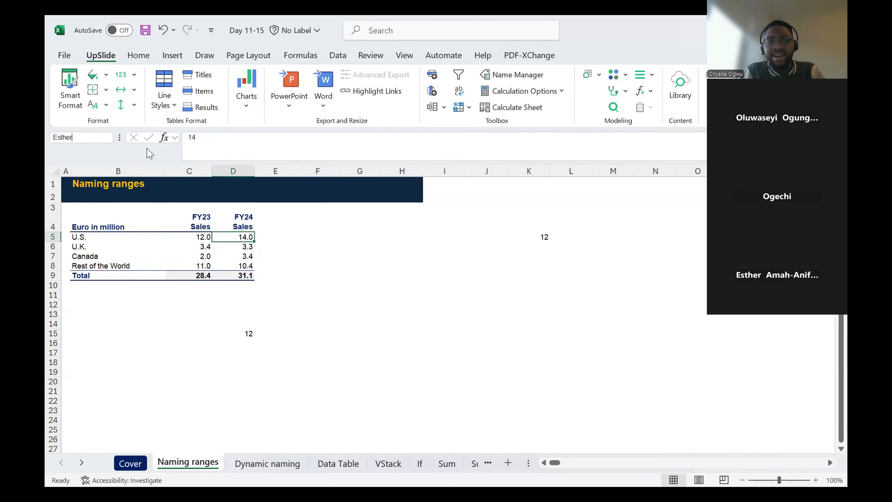
text(A)
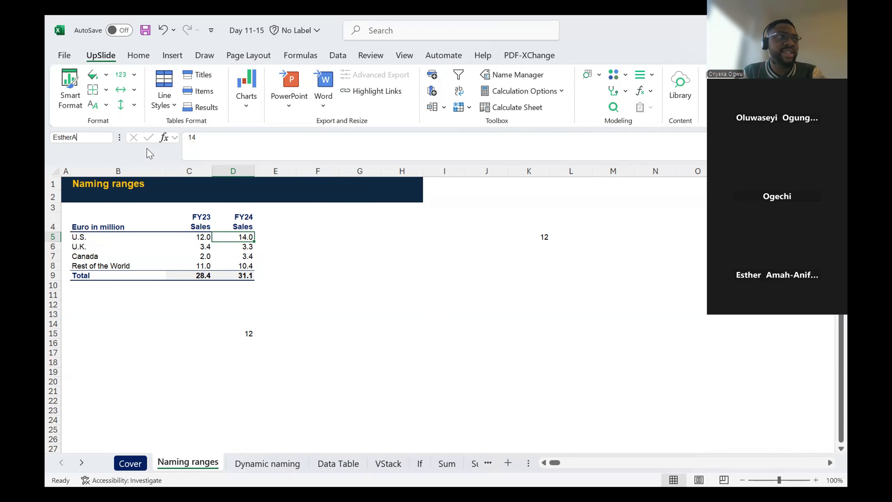
key(Escape)
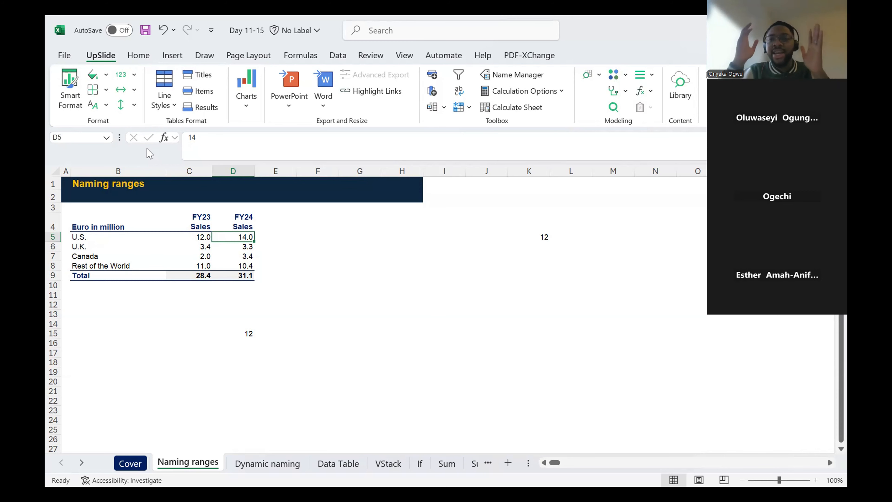
- Name the FY24 sales range D5:D8, from U.S. to Rest of the World, as Sales24
drag(203, 239, 205, 267)
drag(244, 237, 245, 267)
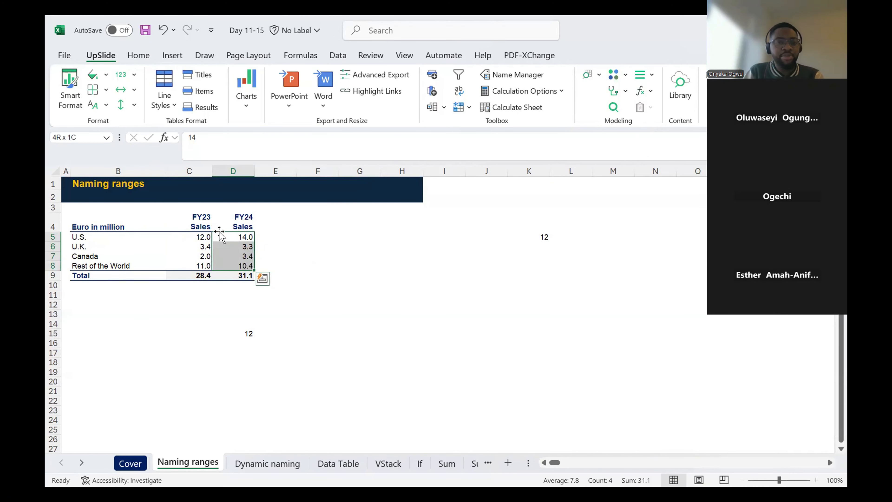
click(302, 255)
drag(241, 236, 245, 266)
click(72, 136)
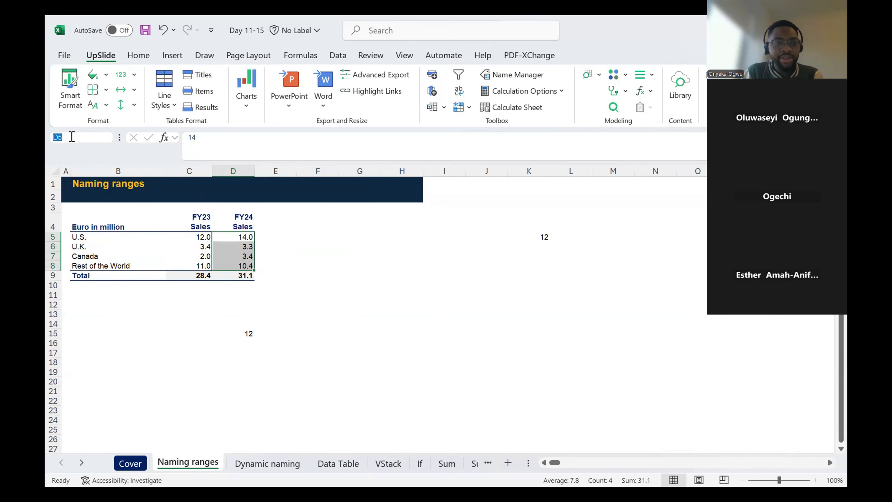
click(314, 236)
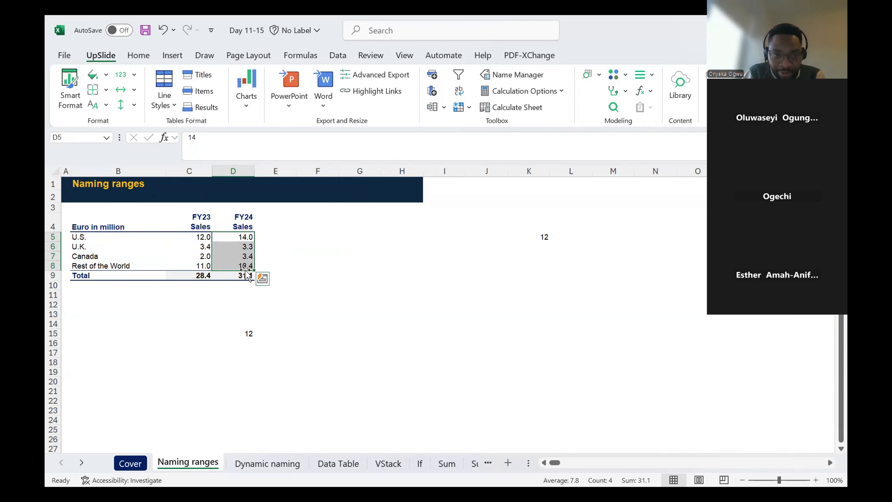
click(72, 137)
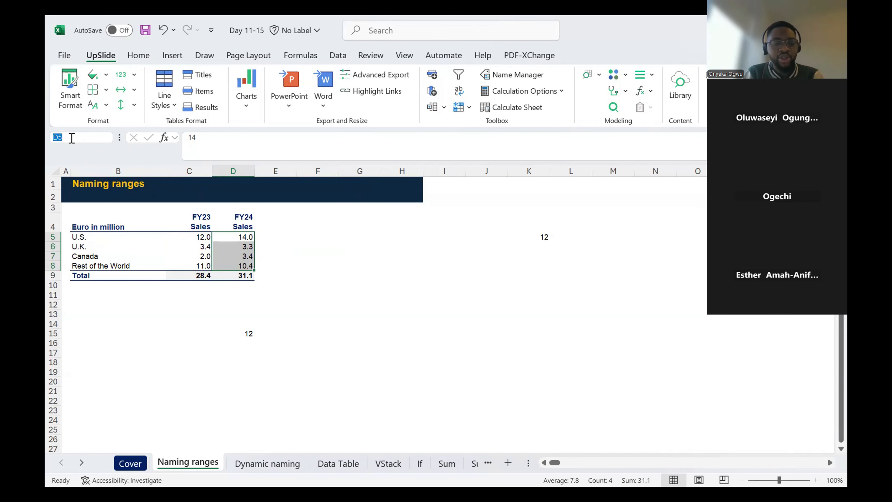
text(Sales)
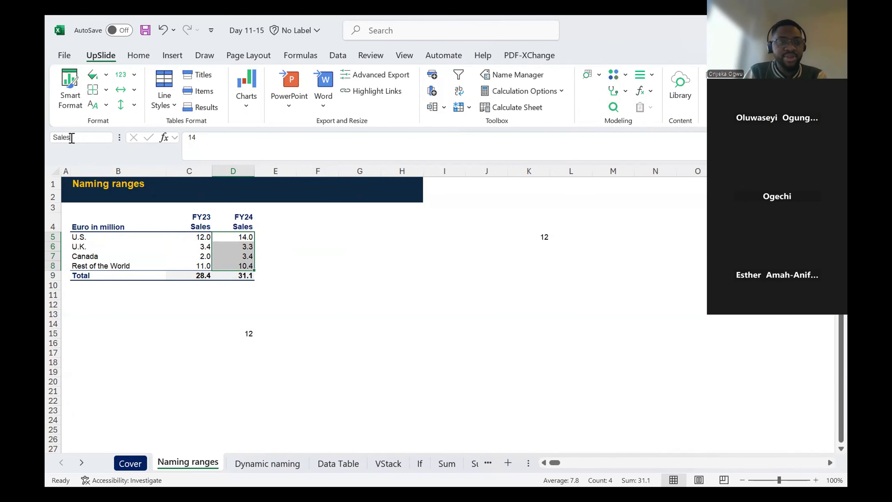
text(24)
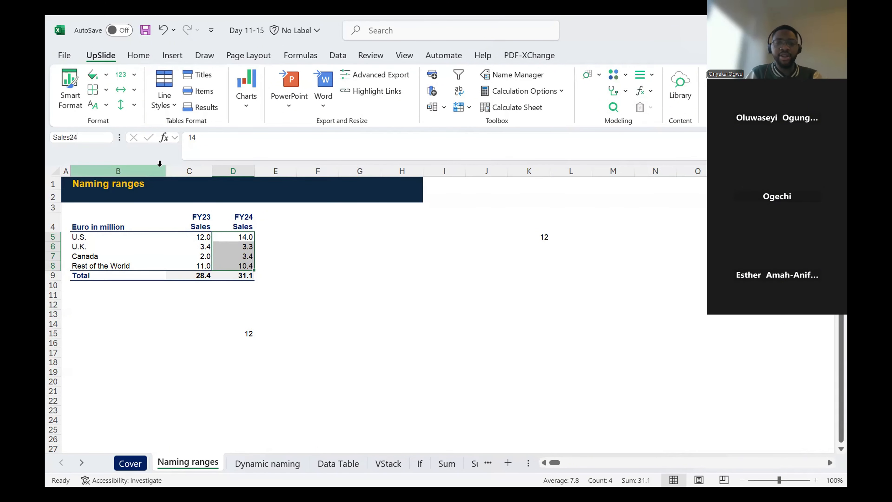
key(Return)
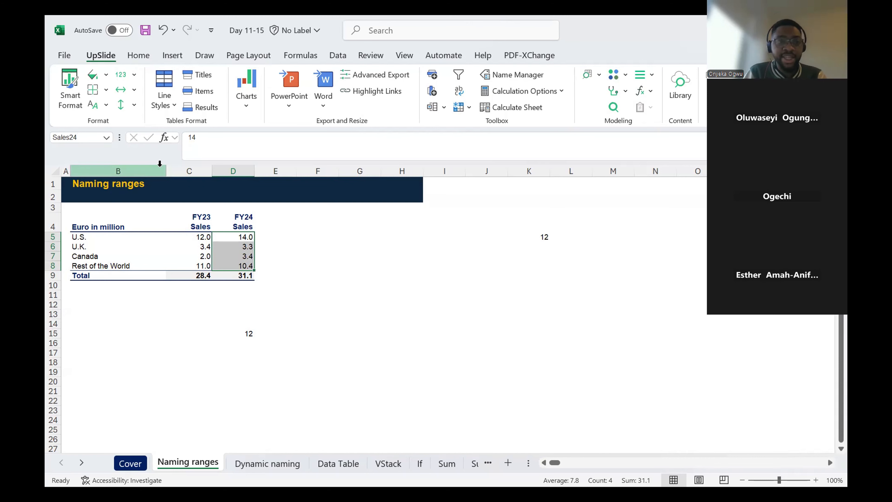
drag(243, 237, 245, 268)
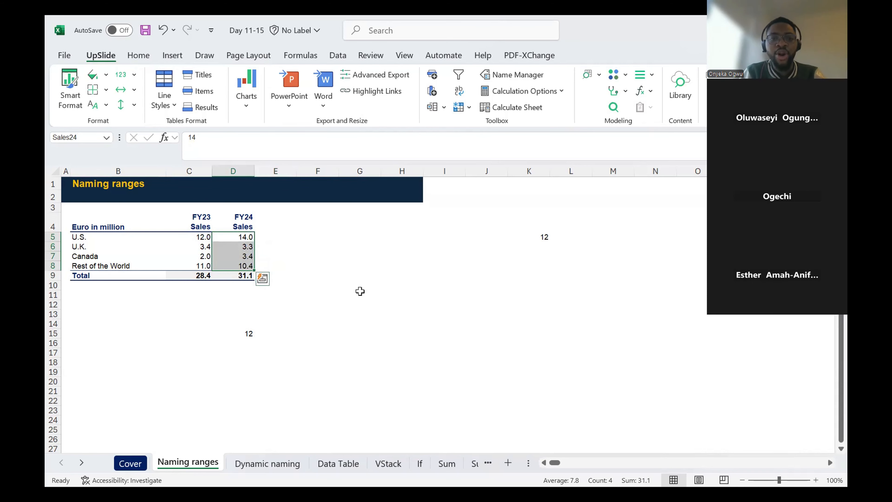
- Enter =SUM(Sales24) in cell H10 to total the FY24 sales through the named range
click(417, 288)
text(=s)
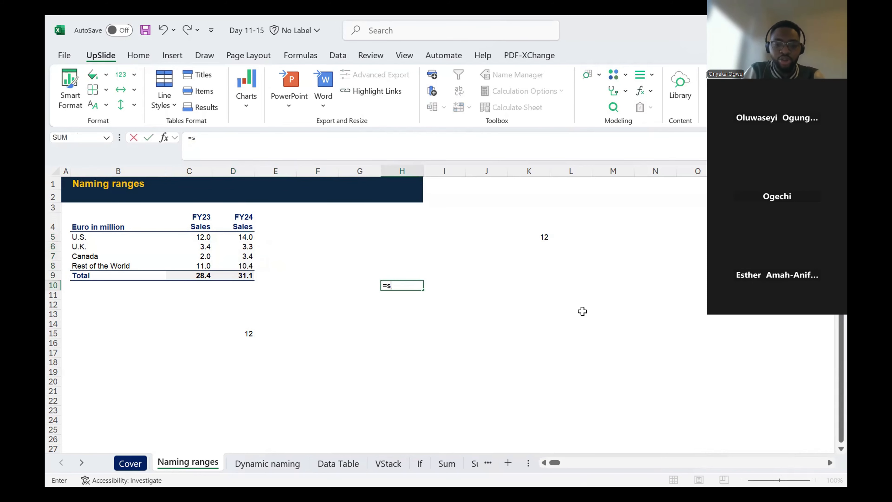
text(um)
key(Tab)
text(sal)
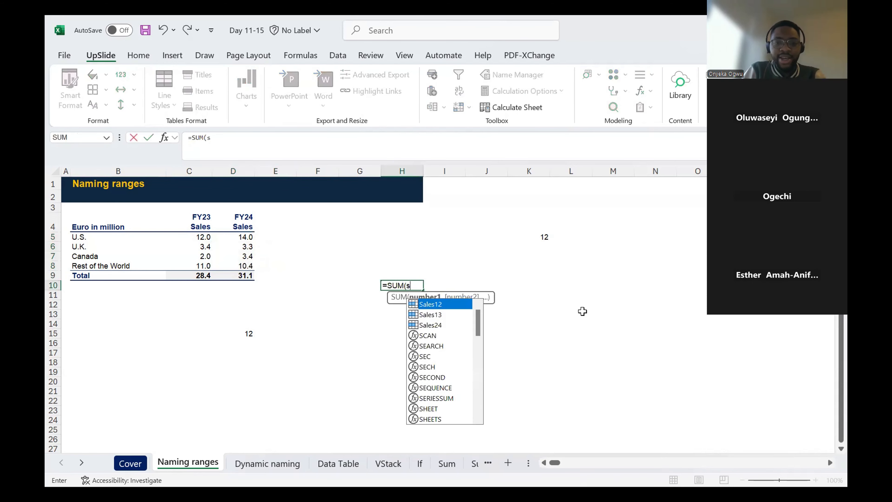
key(Down)
key(Down)
key(Tab)
key(Return)
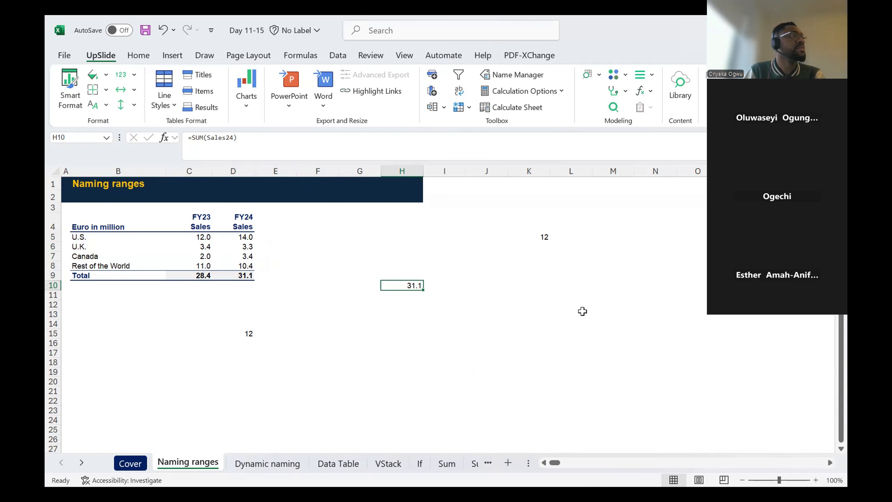
- Open the Dynamic naming sheet and examine the company inputs alongside the P&L table with its actuals
click(185, 440)
click(245, 462)
click(165, 219)
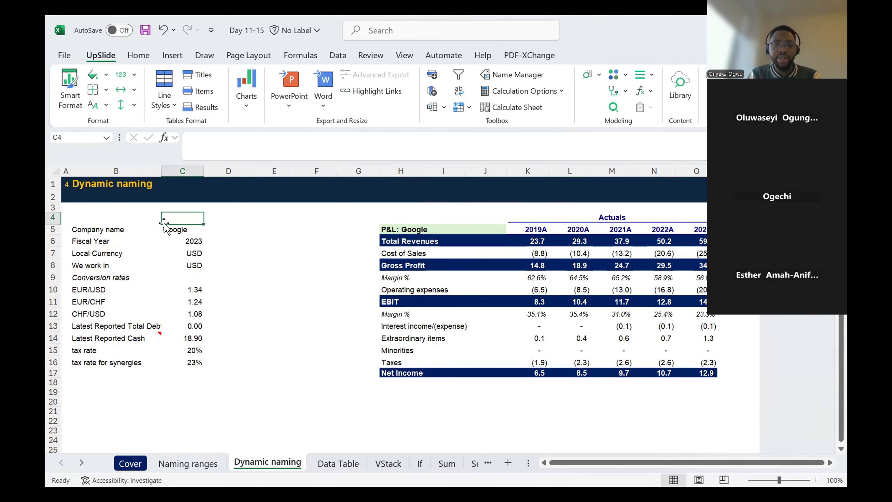
key(Down)
key(Right)
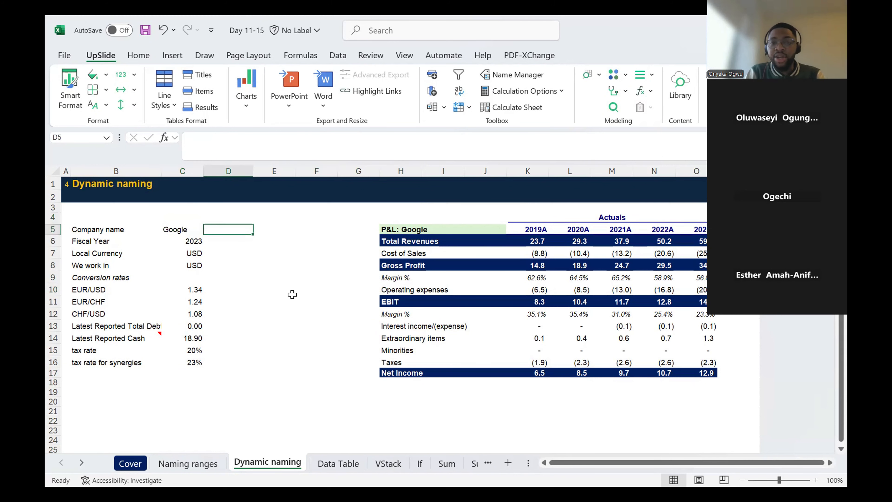
key(Right)
key(Right)
key(Right)
key(Right)
key(Left)
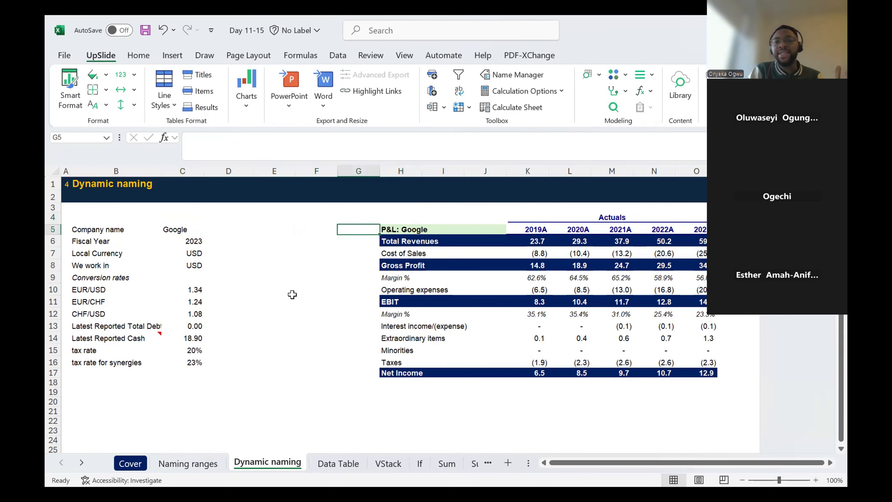
scroll(563, 280, right, 2)
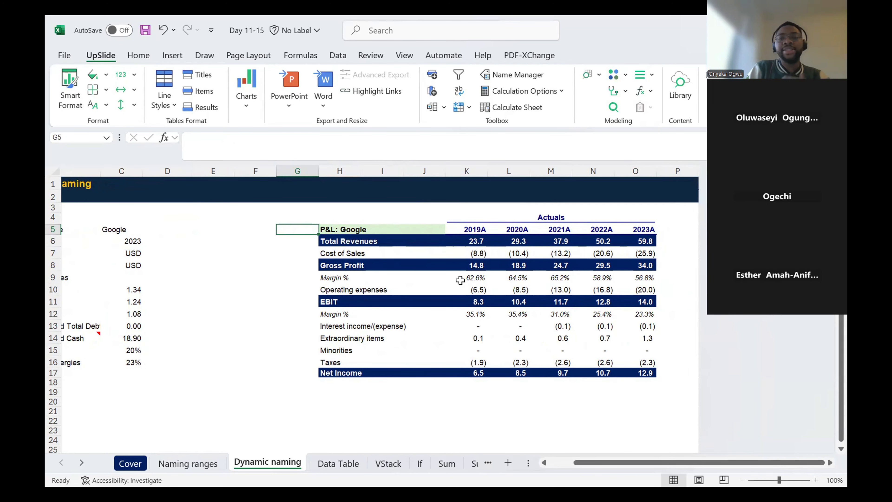
scroll(459, 281, left, 2)
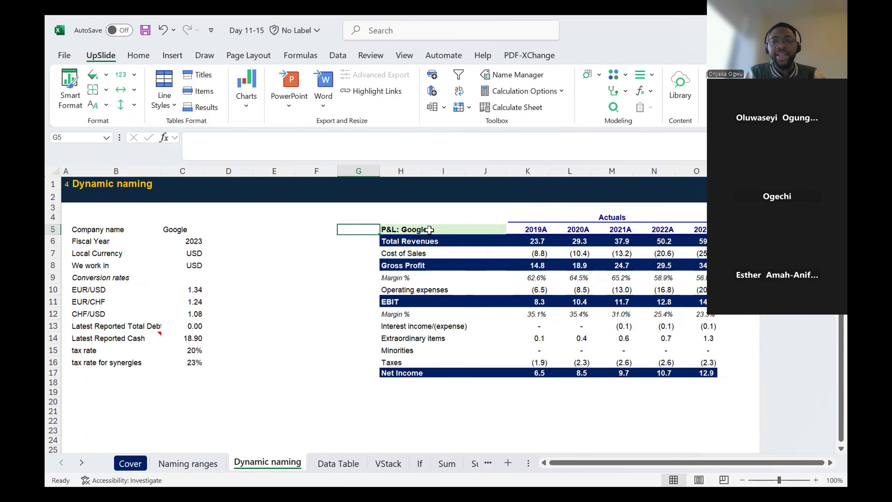
scroll(429, 229, right, 3)
scroll(408, 230, left, 3)
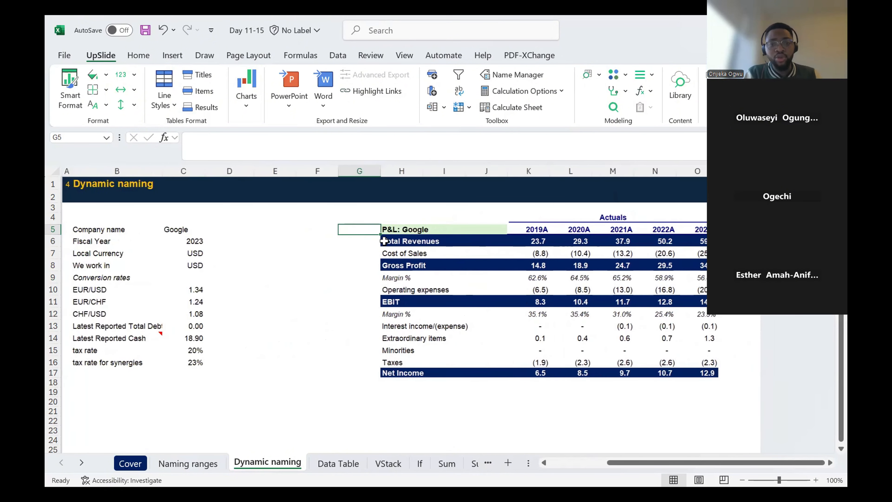
- Change the company name in cell C5 to Meta and check the P&L title in H5
click(407, 232)
click(172, 230)
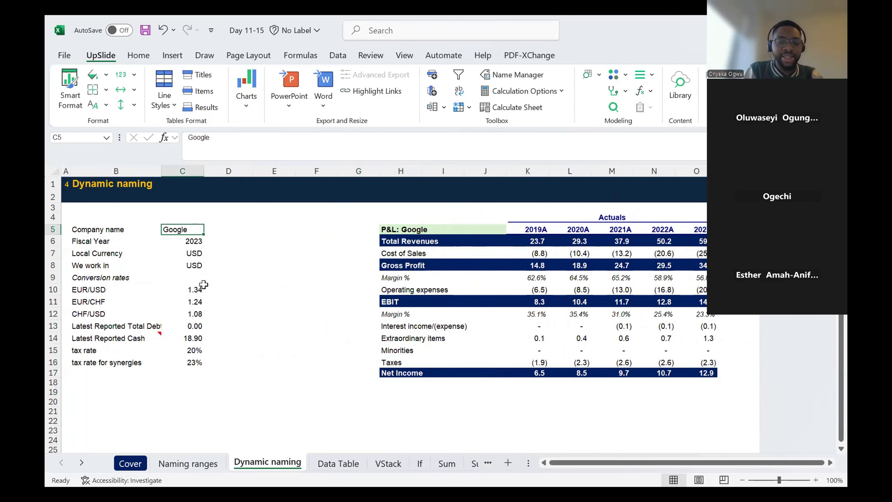
text(M)
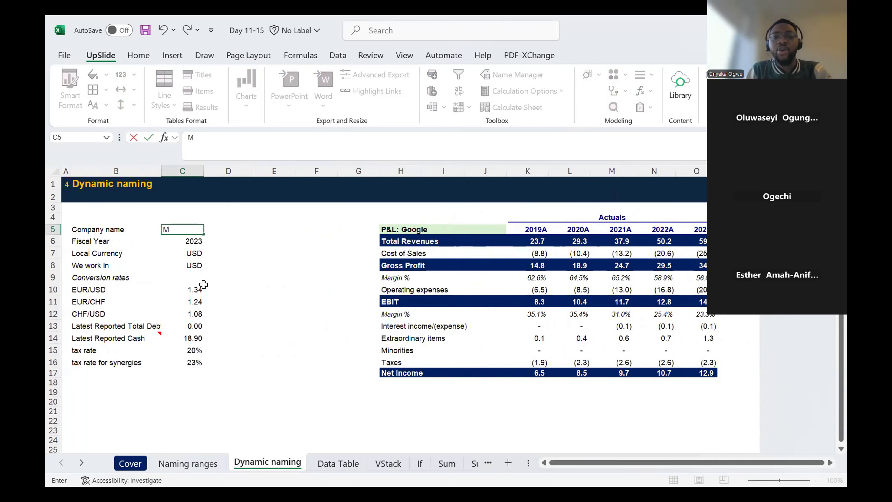
key(Escape)
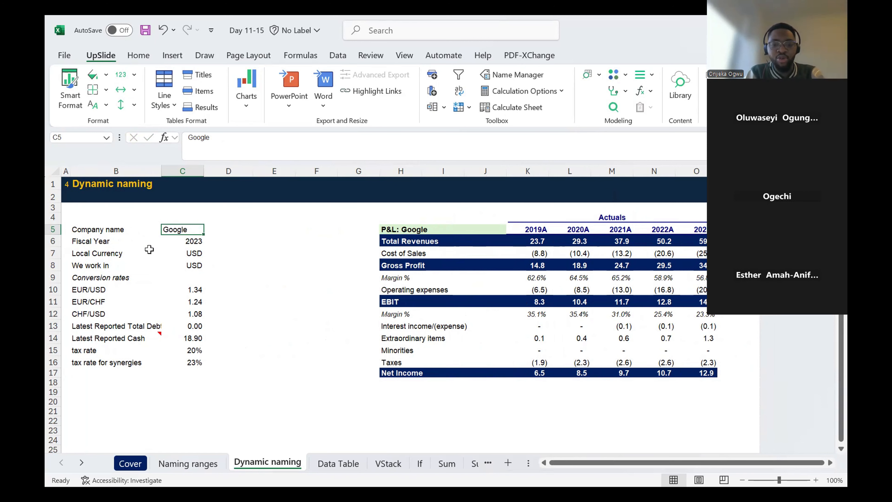
text(Mta)
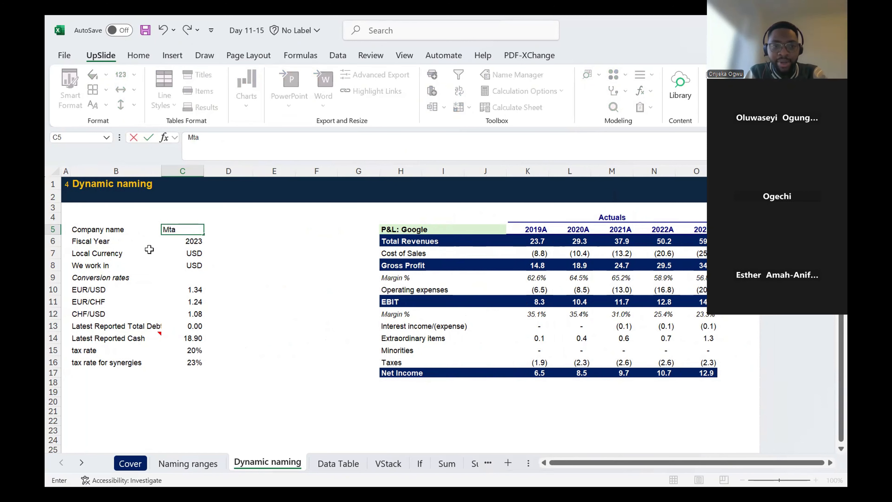
key(BackSpace)
key(BackSpace)
text(eta)
key(Return)
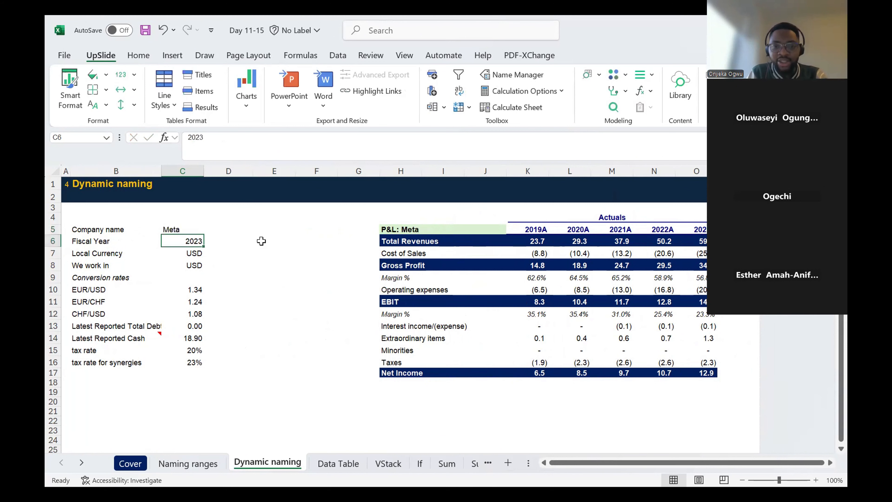
click(435, 229)
click(174, 231)
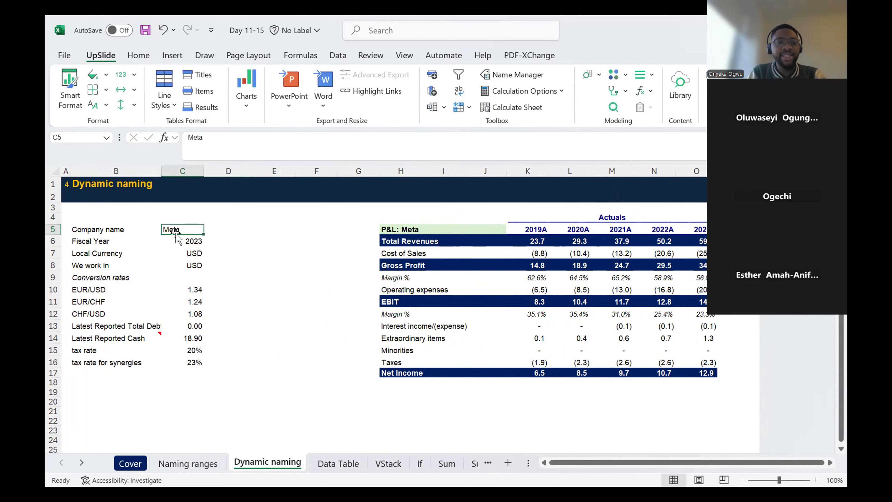
- Change the company name in cell C5 to Amazon and inspect the P&L title formula in H5
text(Amazon)
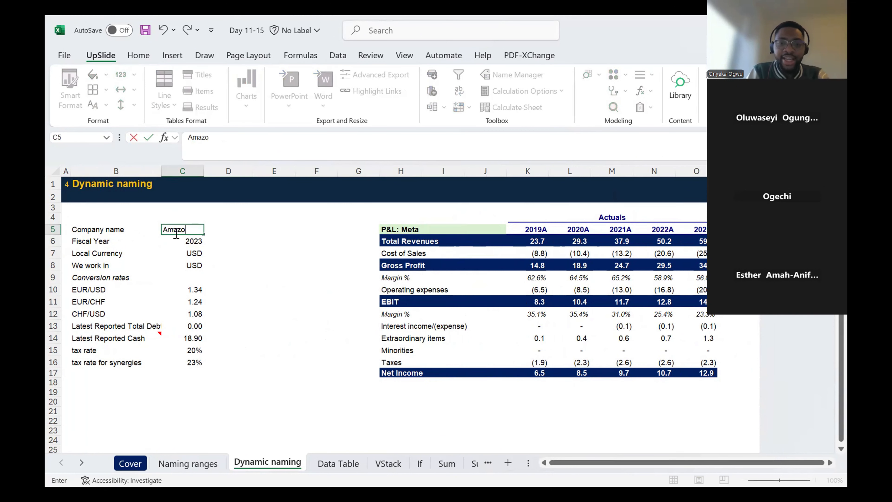
key(Return)
click(415, 230)
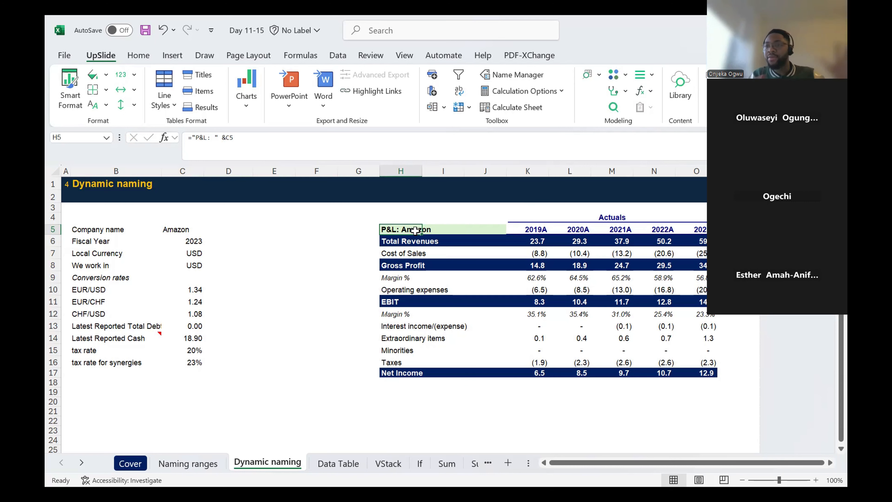
click(404, 401)
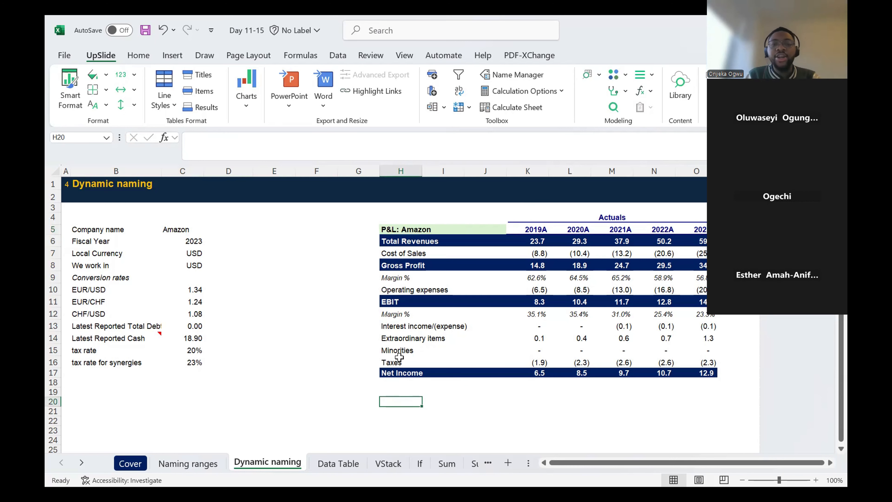
- Clear the title formula in cell H5 and enter the plain text P&L in its place
click(397, 227)
key(Delete)
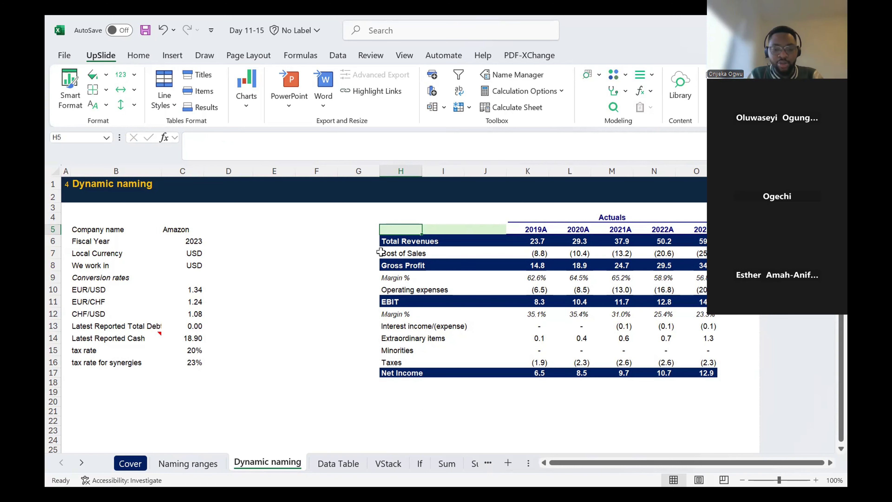
text(P&L)
key(Return)
key(Up)
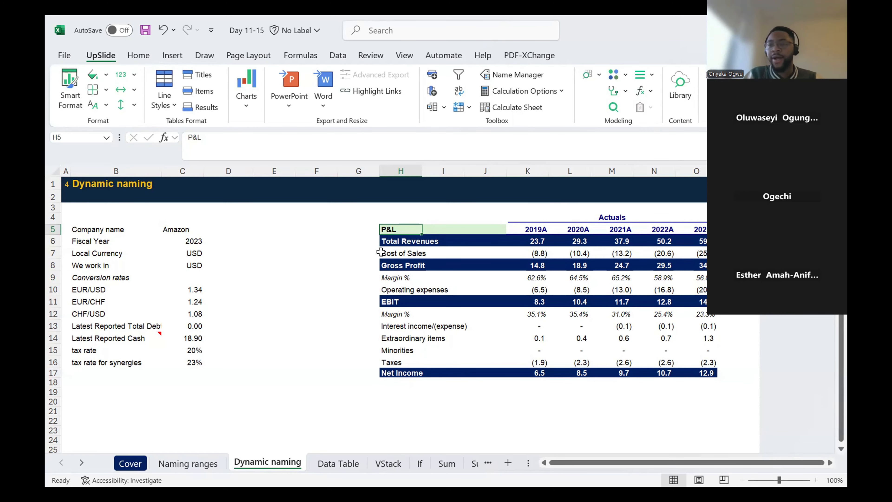
- Enter the hardcoded title P&L: Google in cell H4, directly above the P&L table's title
key(Up)
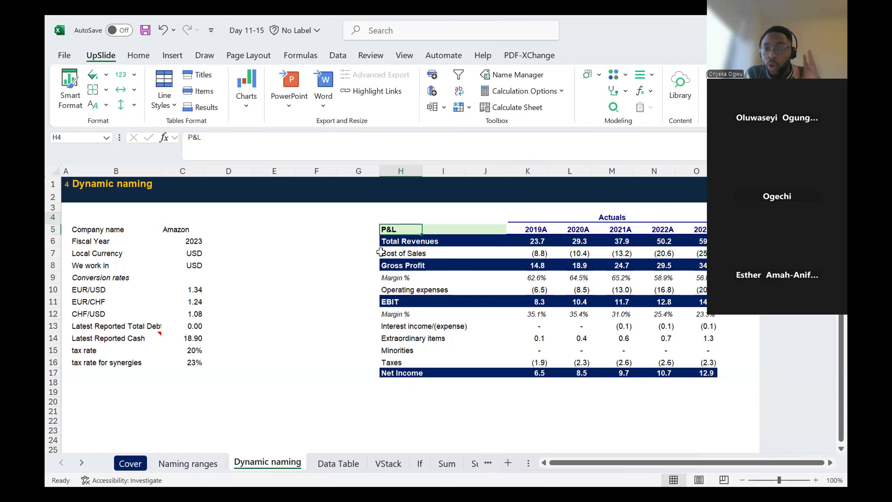
text(P&L)
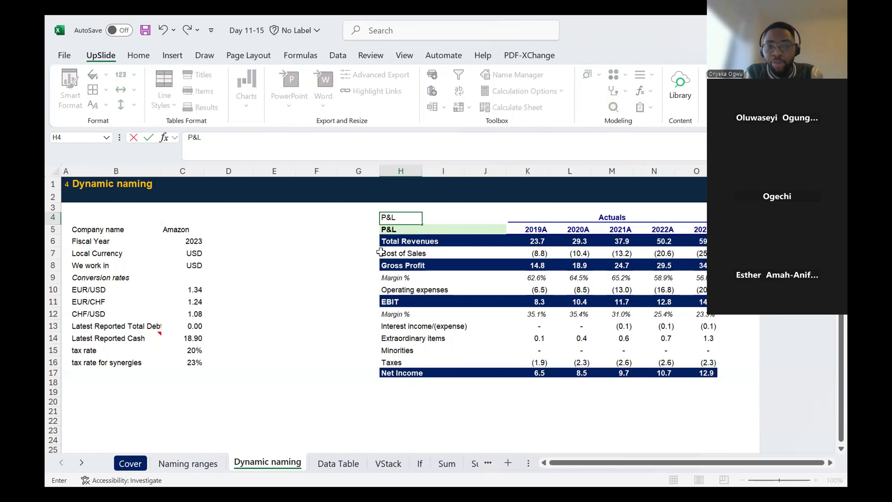
text( &)
key(BackSpace)
key(BackSpace)
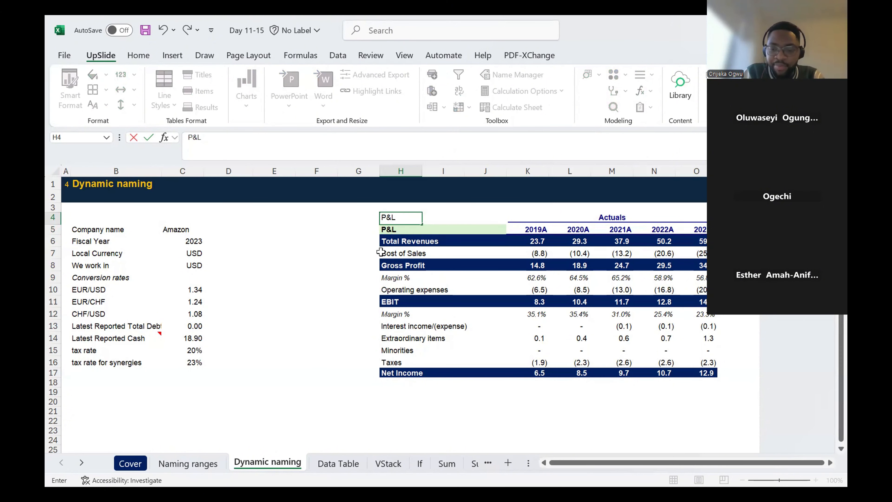
text(:)
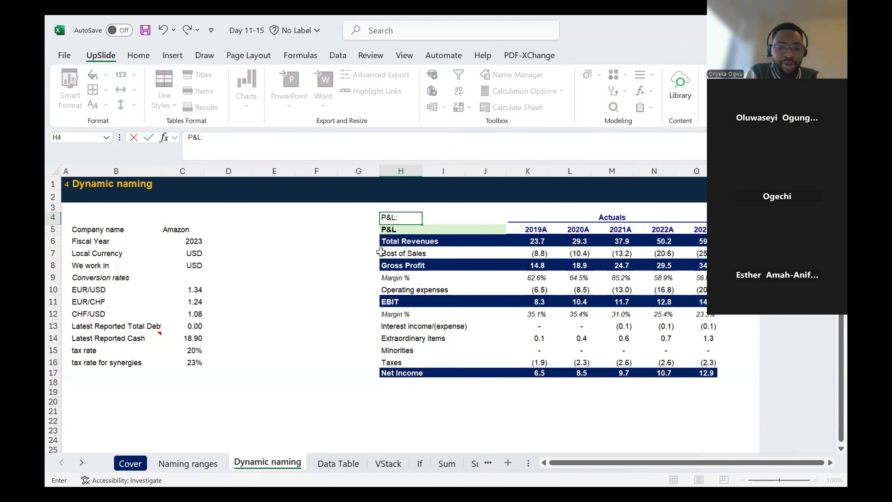
text( Google)
key(ctrl+Return)
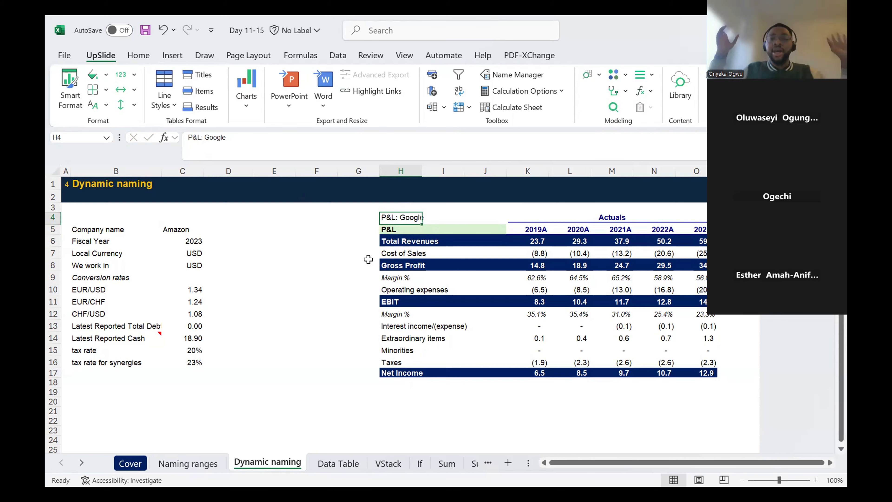
- Enter the formula ="P&L: " in cell H5, with a space after the colon inside the quotation marks
key(Down)
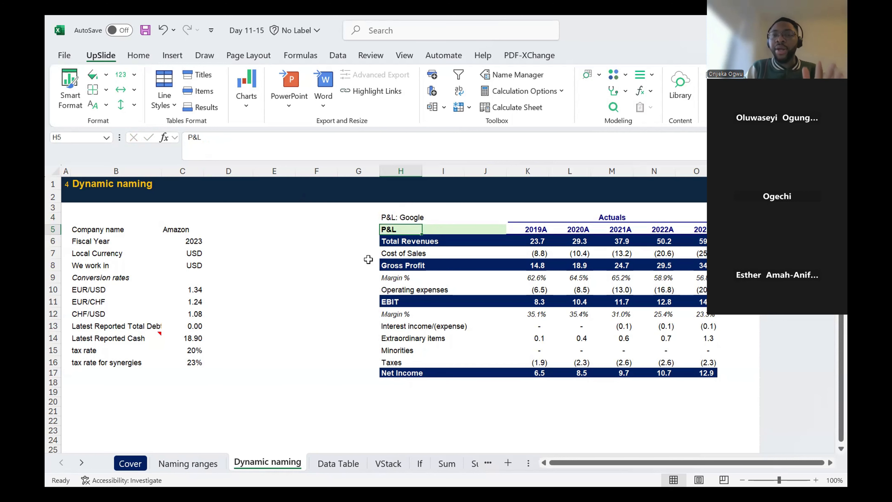
text(=)
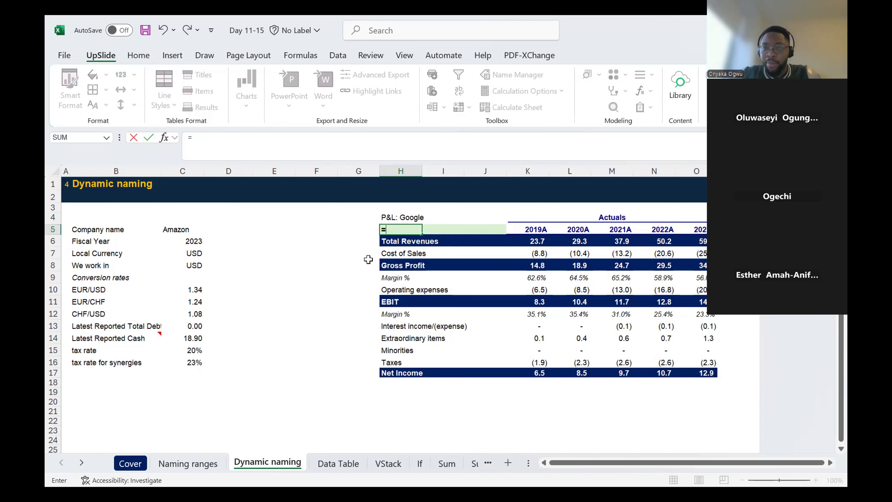
text(")
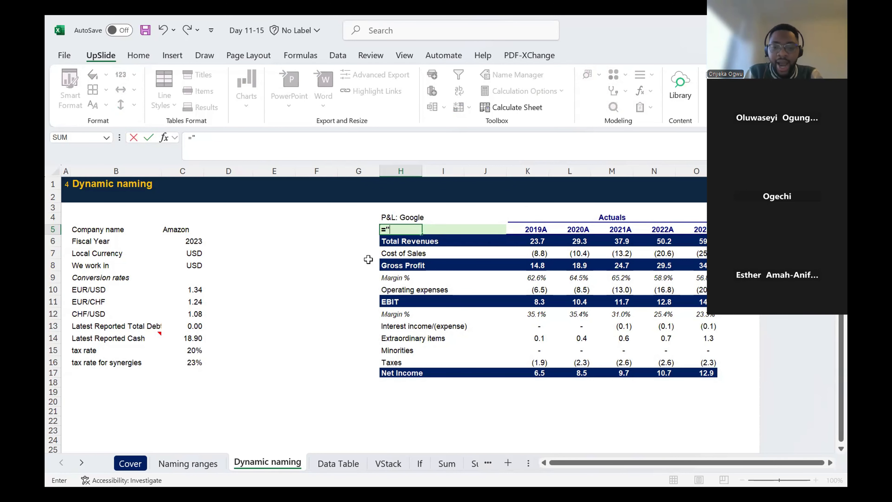
text(P&)
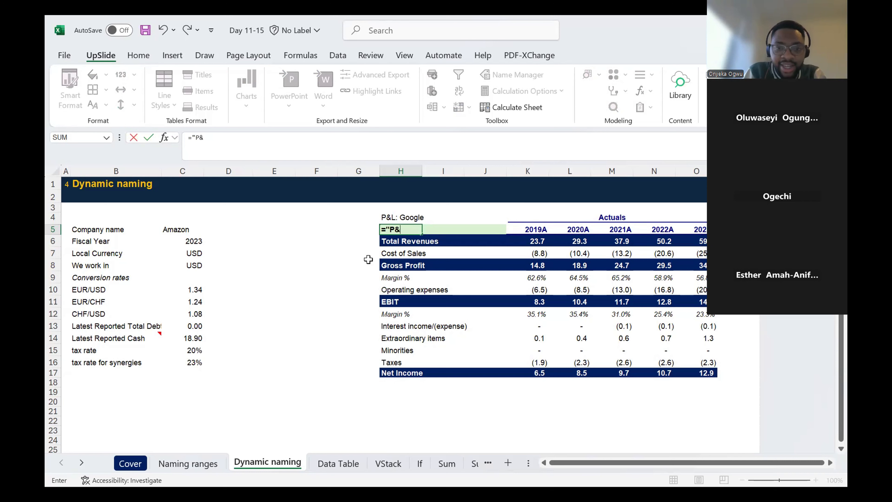
text(L)
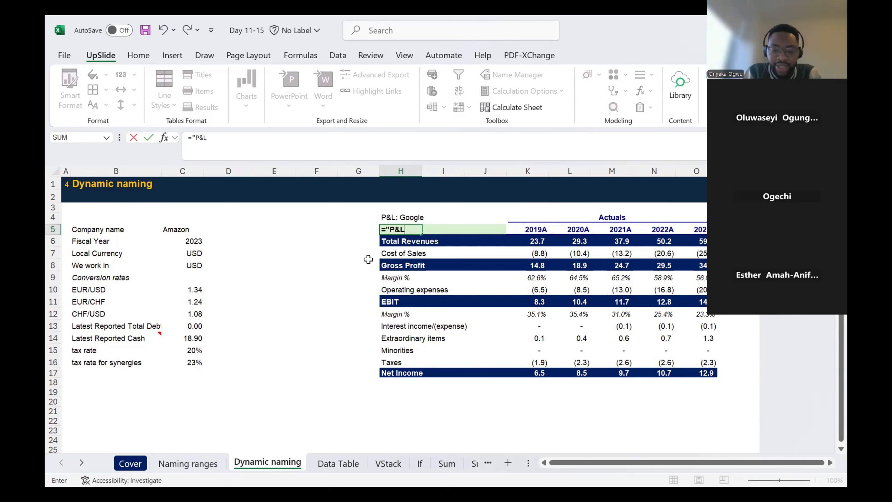
text(:)
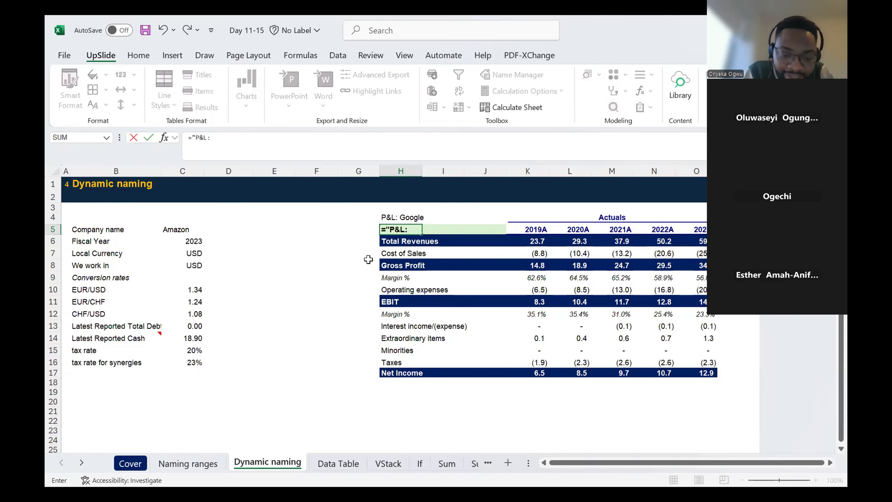
text(")
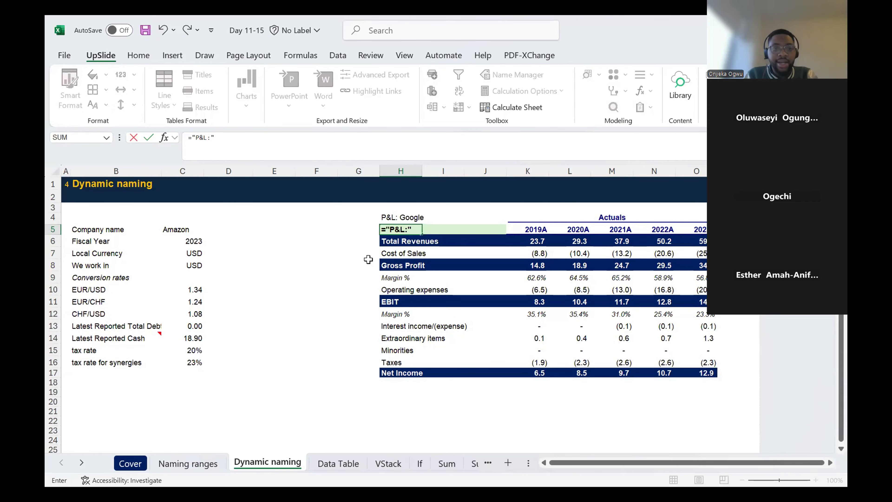
click(211, 137)
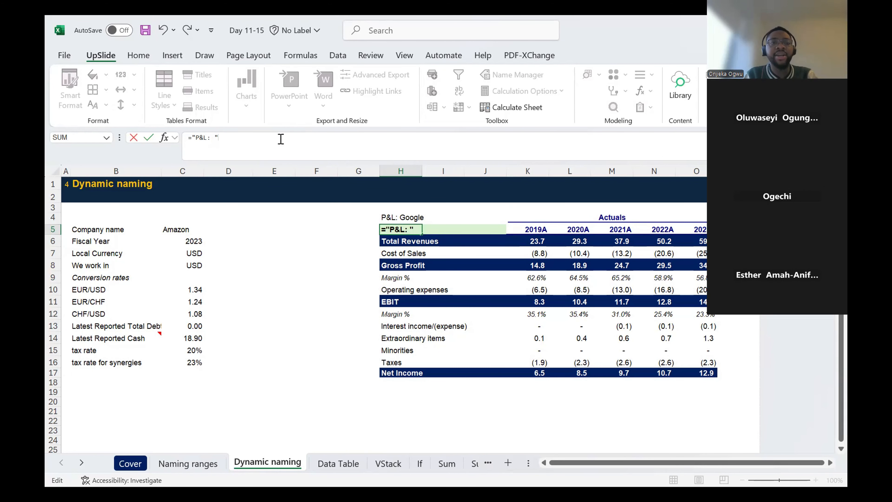
key(Return)
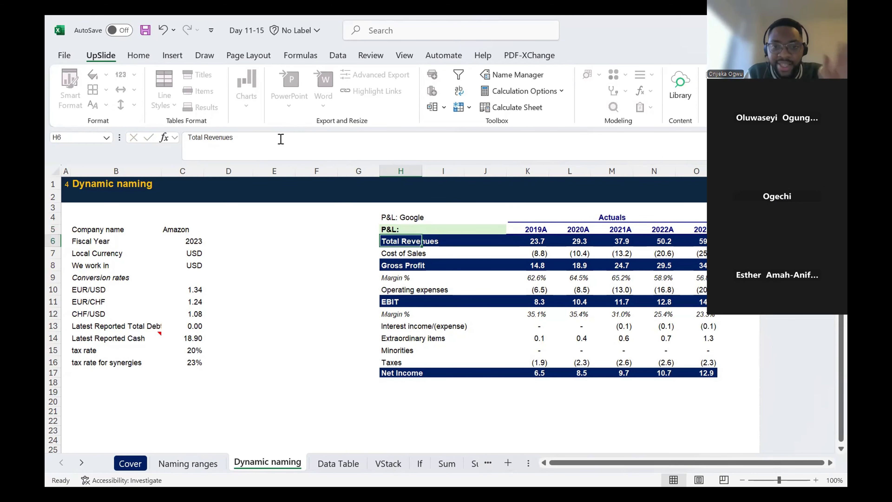
key(Up)
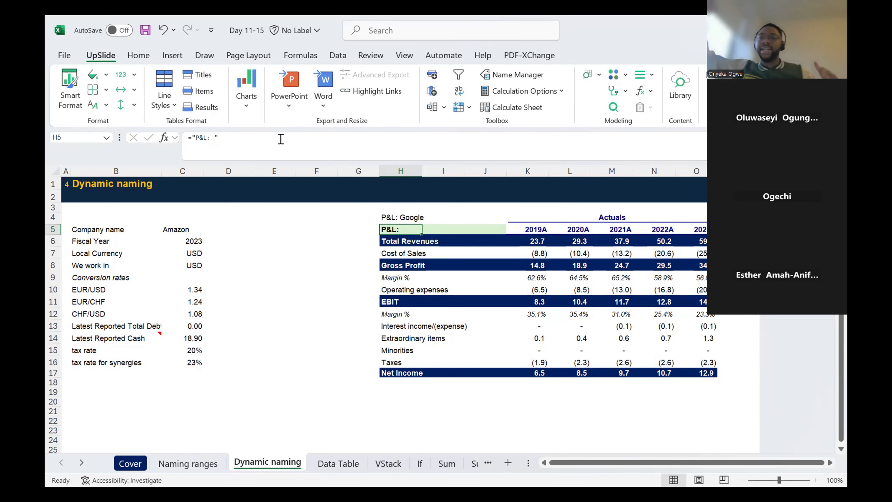
- Extend the H5 title formula to ="P&L: "&C5 so that it joins the company name
click(258, 145)
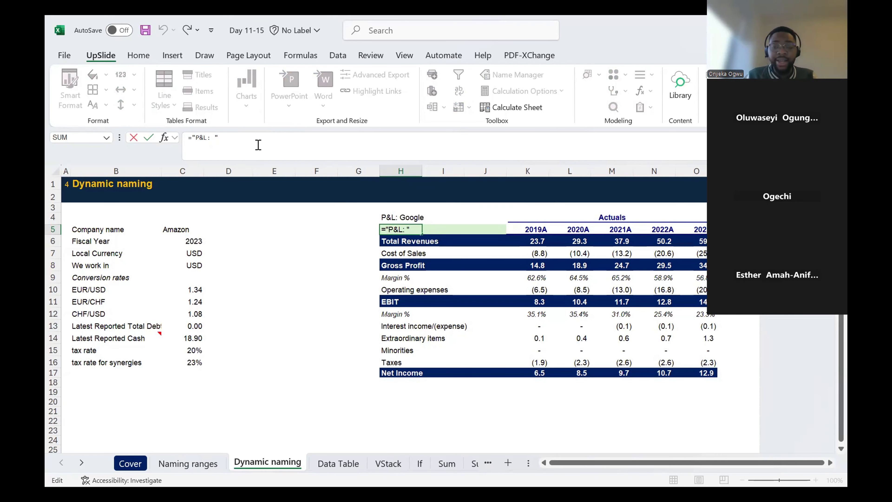
text(&)
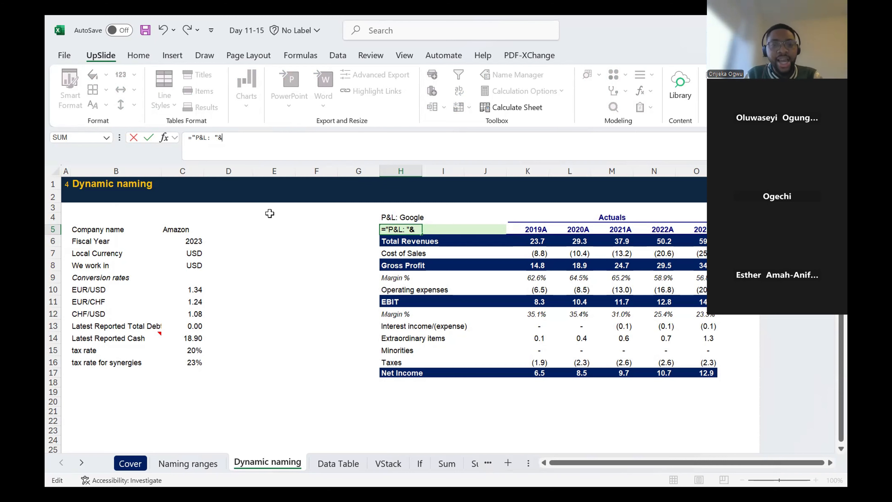
click(181, 230)
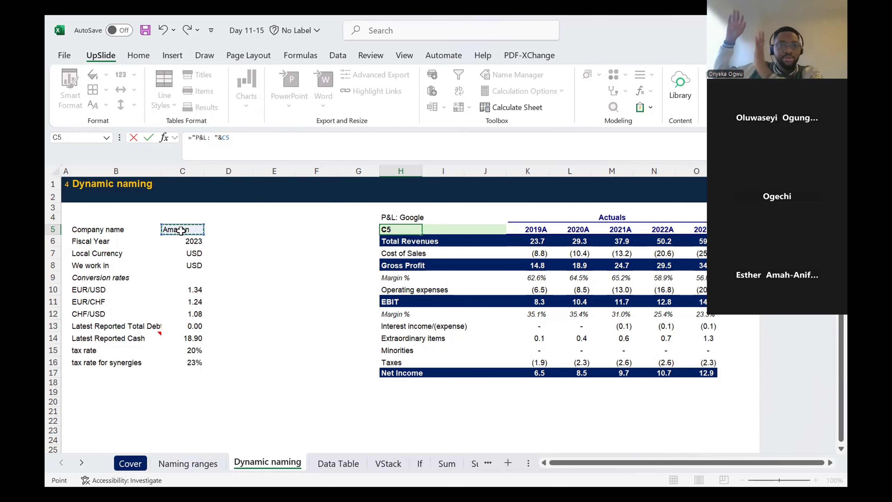
key(ctrl+Return)
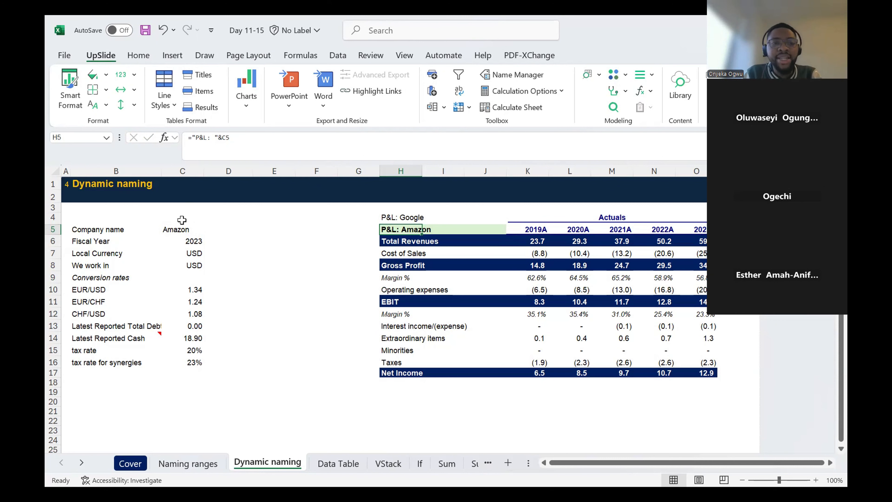
- Test the dynamic title by changing the company name in C5 to Google, Facebook and finally EY
click(181, 233)
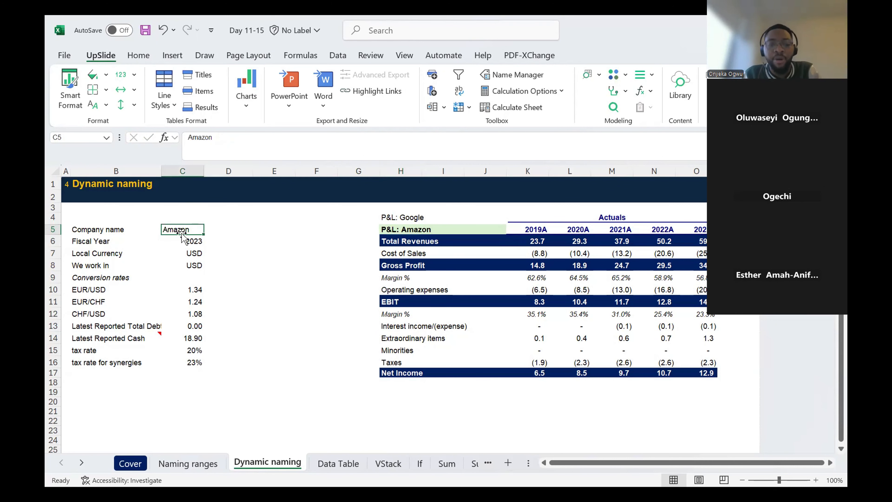
text(Google)
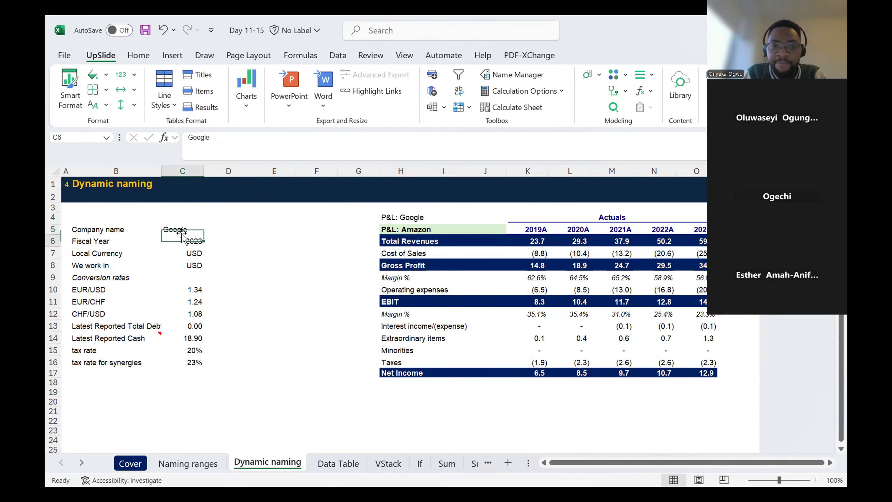
key(Return)
key(Up)
text(Facebook)
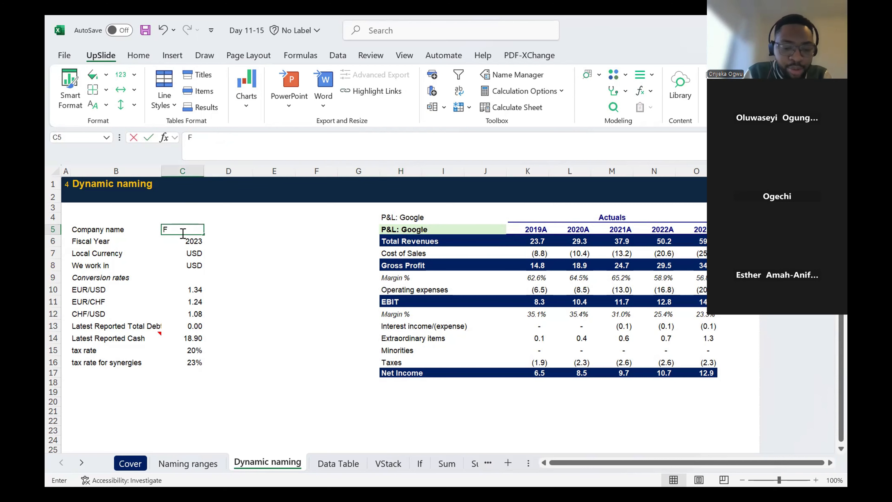
key(Return)
key(Up)
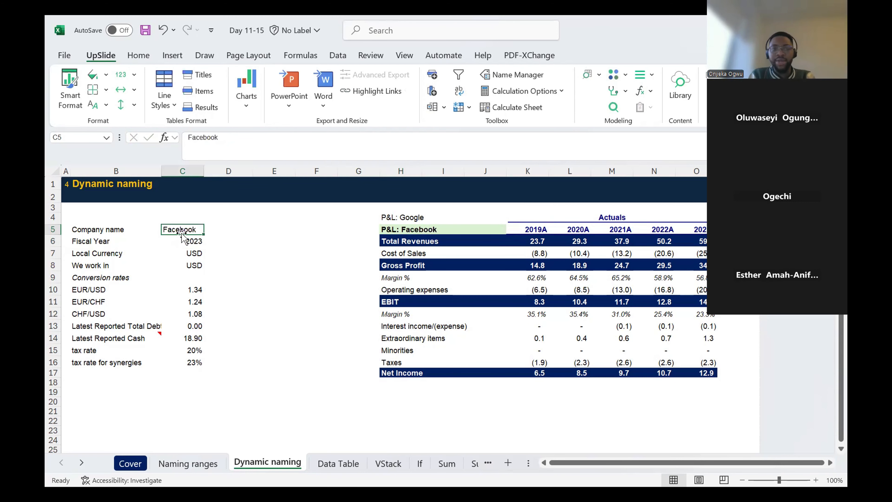
text(EY)
key(Return)
key(Up)
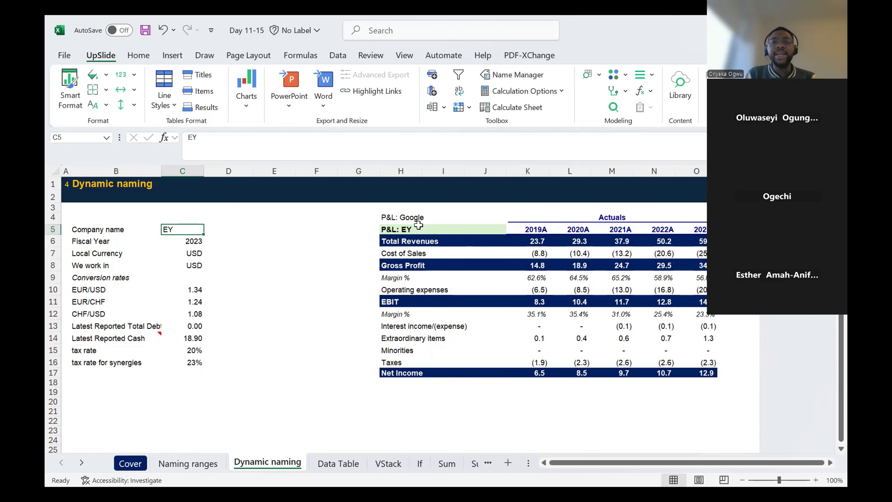
- Remove the word Google from the hardcoded title in cell H4, keeping only P&L:
click(402, 214)
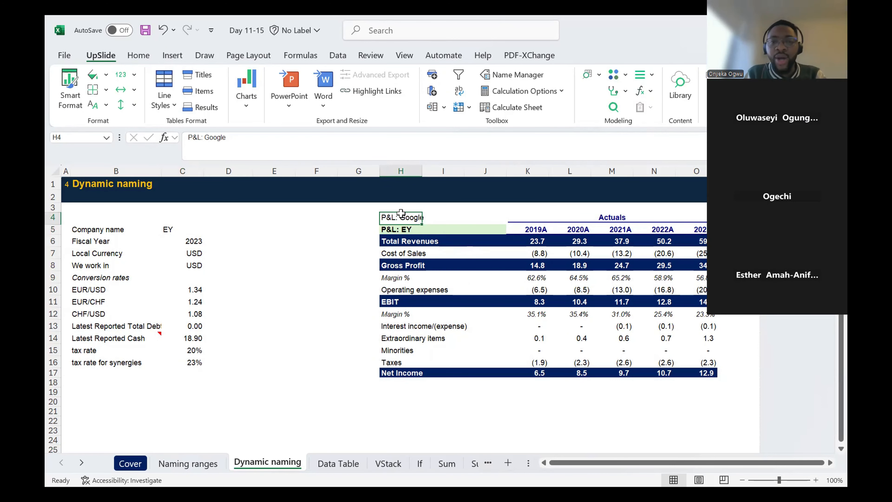
double_click(215, 137)
key(BackSpace)
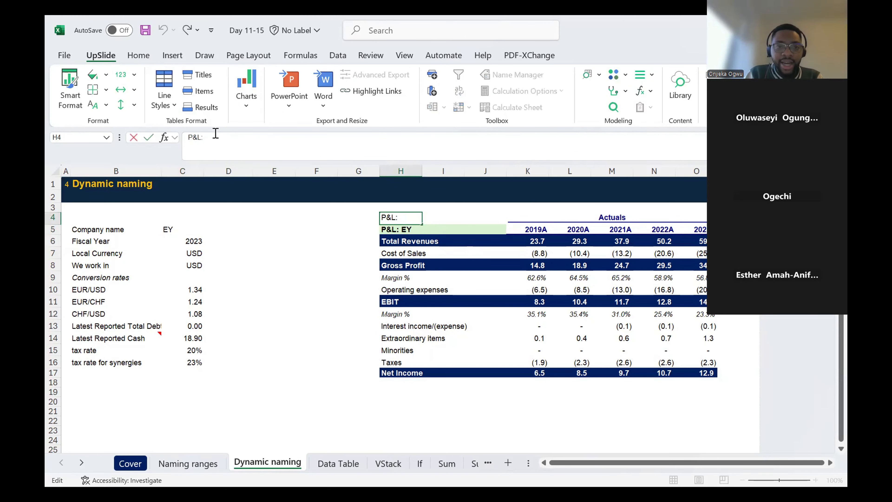
key(ctrl+Return)
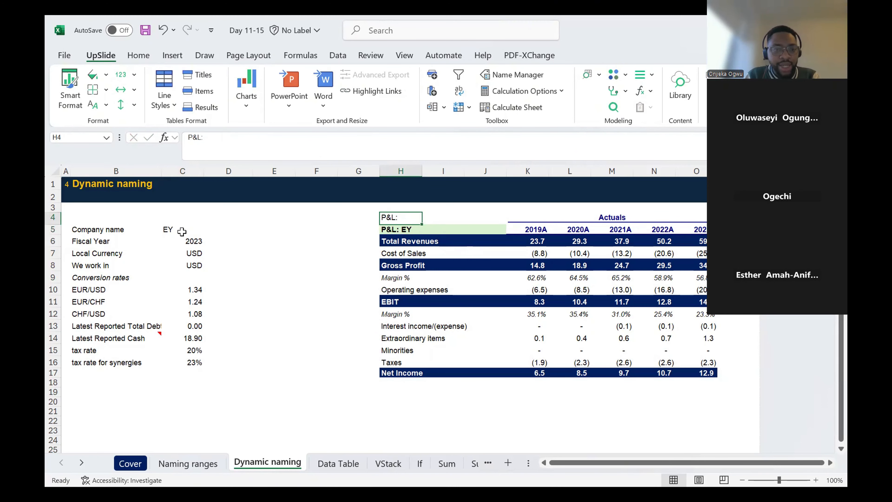
- Re-enter the title in H5 as the text-only formula ="P&L: ", with a space after the colon inside the quotation marks
click(181, 231)
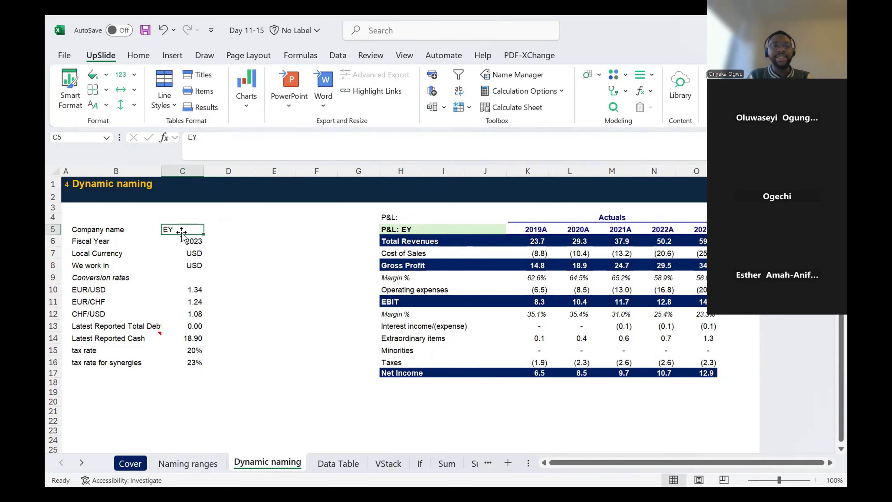
click(408, 229)
text(=)
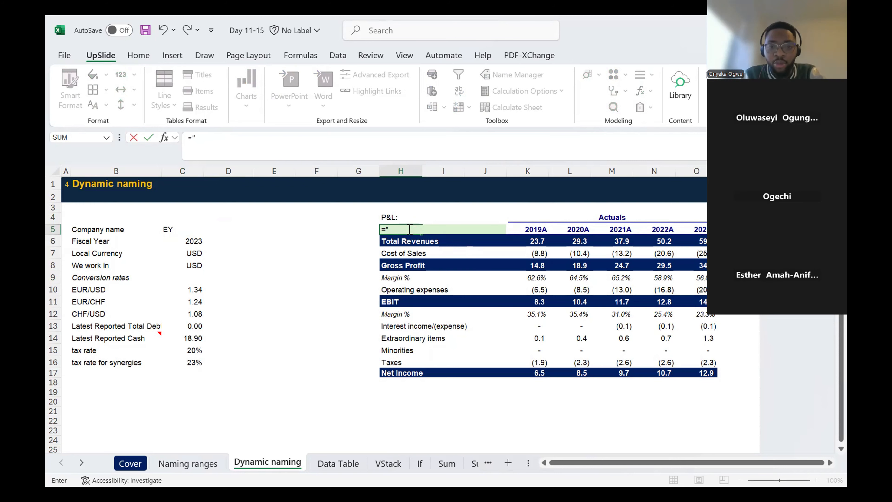
text("P)
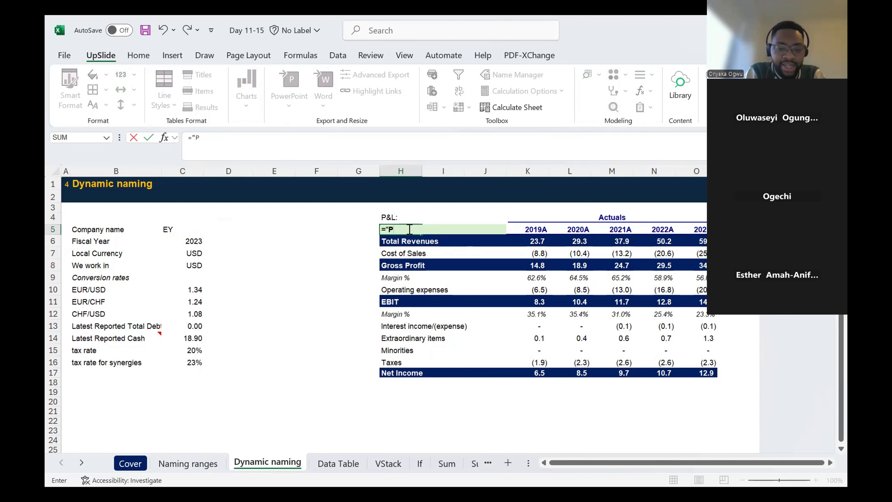
text(*L)
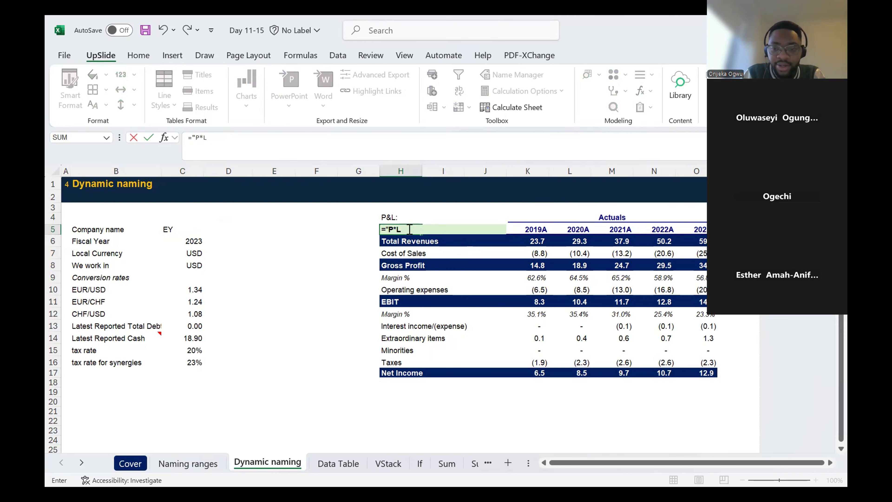
key(BackSpace)
key(BackSpace)
text(&)
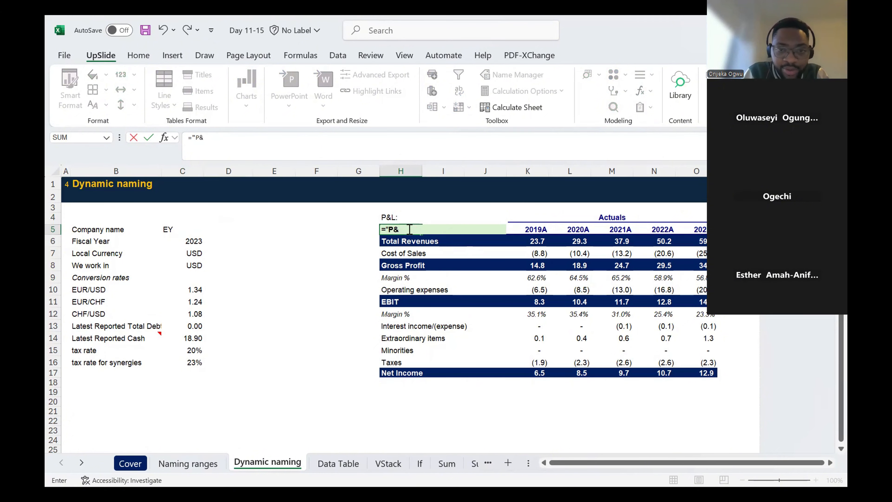
text(L: ")
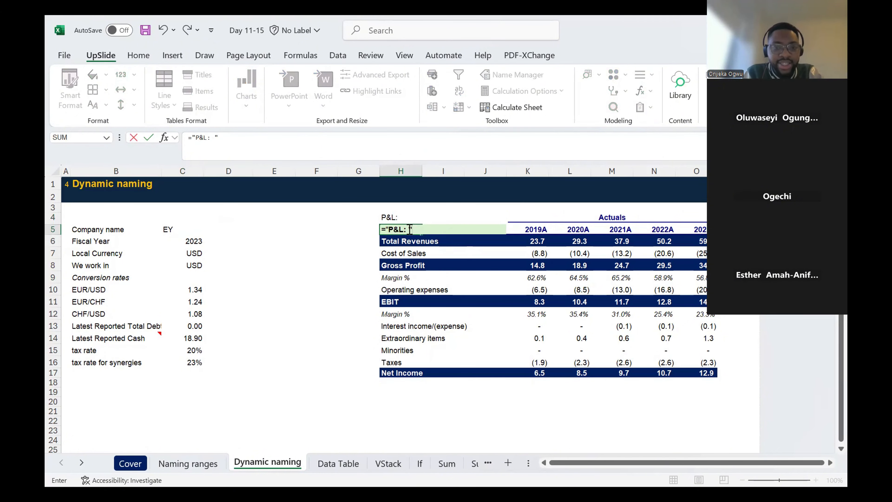
key(ctrl+Return)
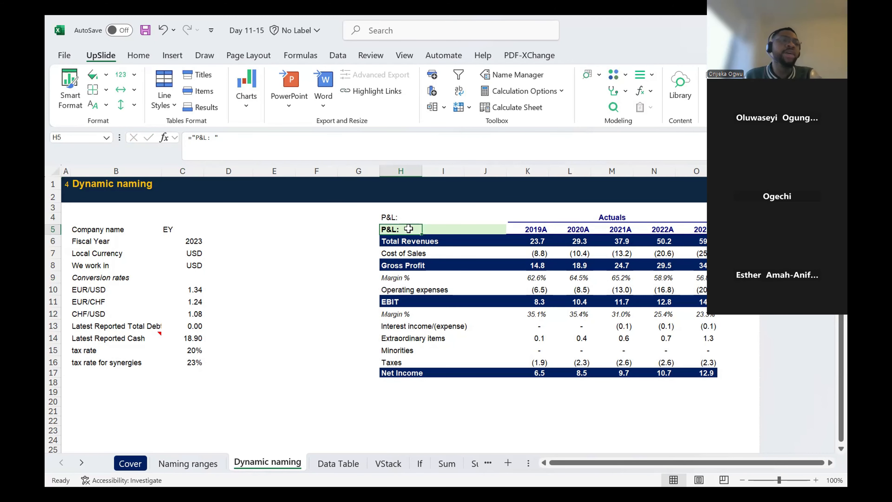
- Append &C5 to the H5 formula so that the title joins the company name
click(267, 154)
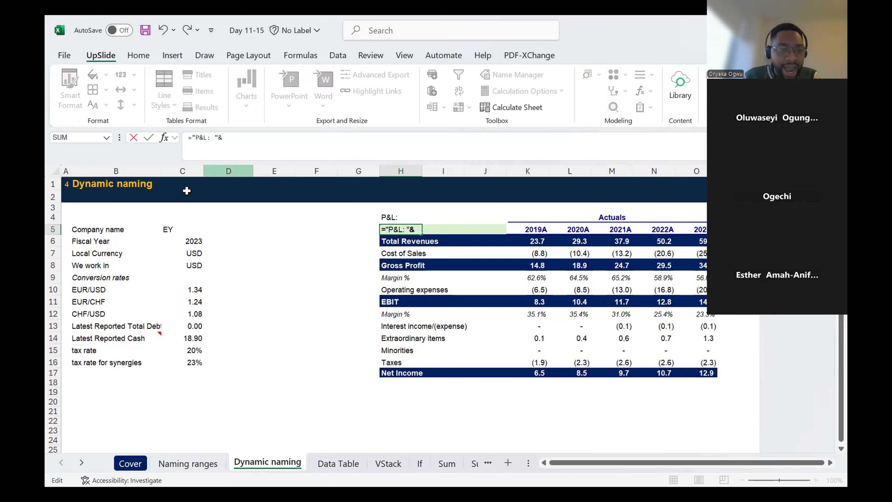
click(170, 229)
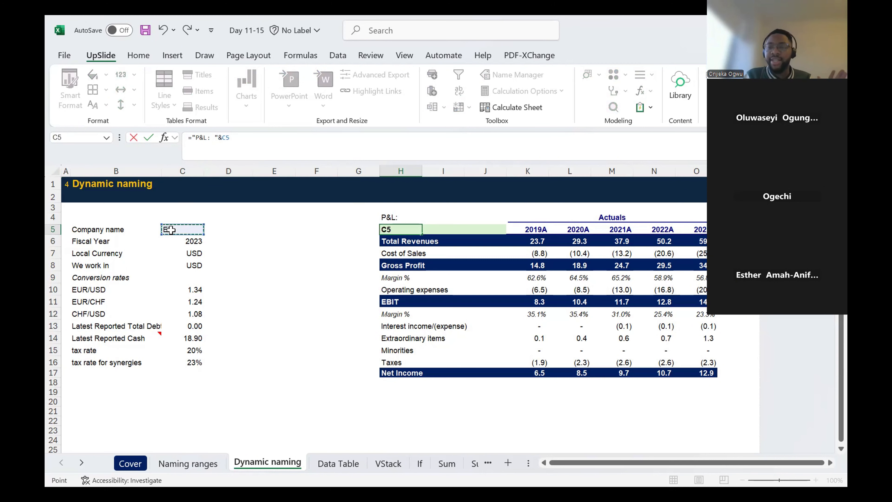
key(Return)
- Change the company name in C5 to Yoyo to test the dynamic title
click(181, 240)
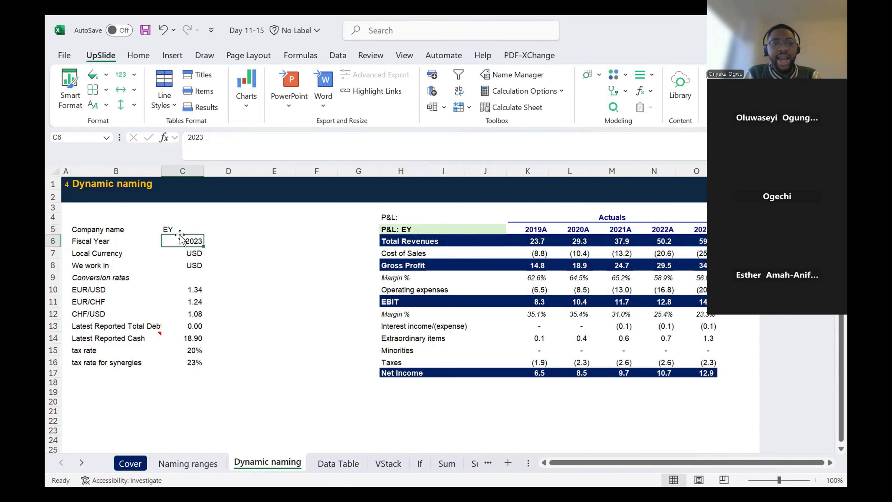
key(Up)
text(Yoyo)
key(Return)
key(Up)
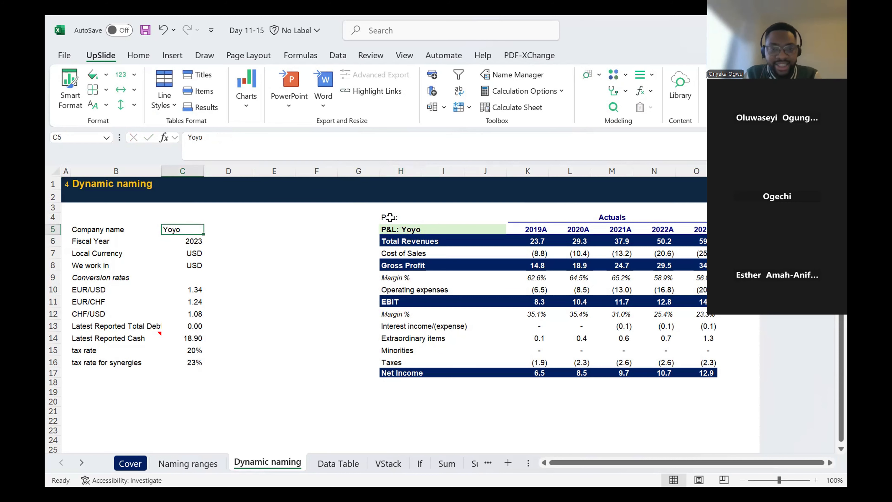
- Examine the title formula in H5, highlighting the quoted text part "P&L: ", and leave the formula unedited
click(400, 230)
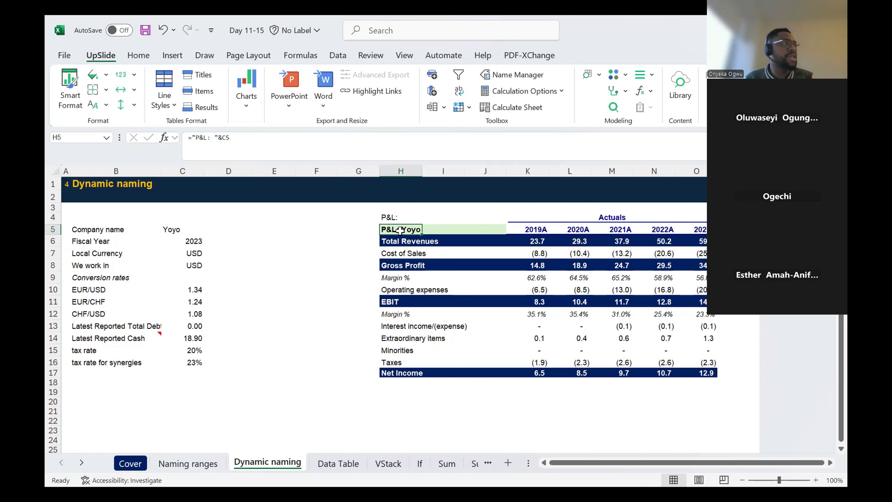
click(338, 464)
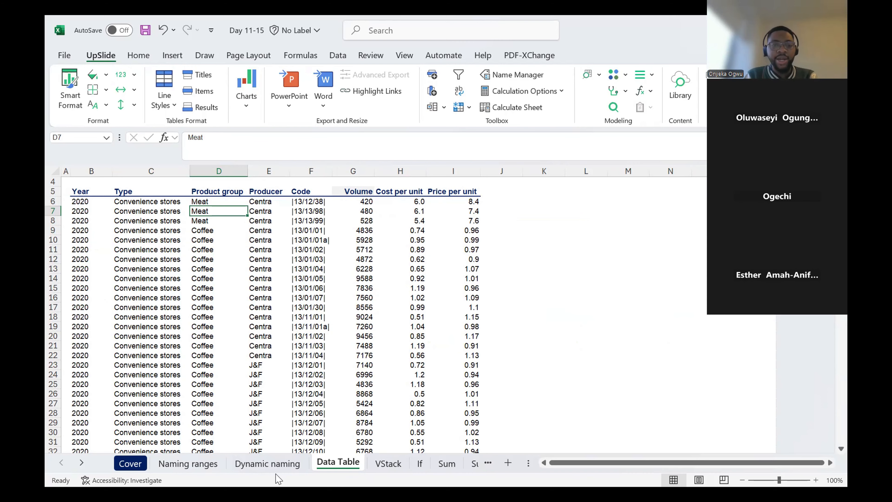
click(270, 464)
click(231, 147)
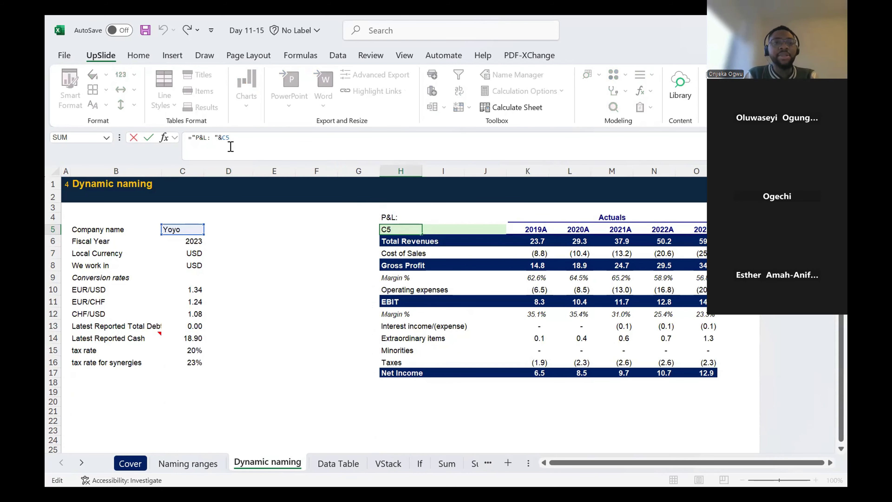
click(218, 137)
key(shift+Left)
key(shift+Left)
key(shift+Left)
key(shift+Left)
key(shift+Left)
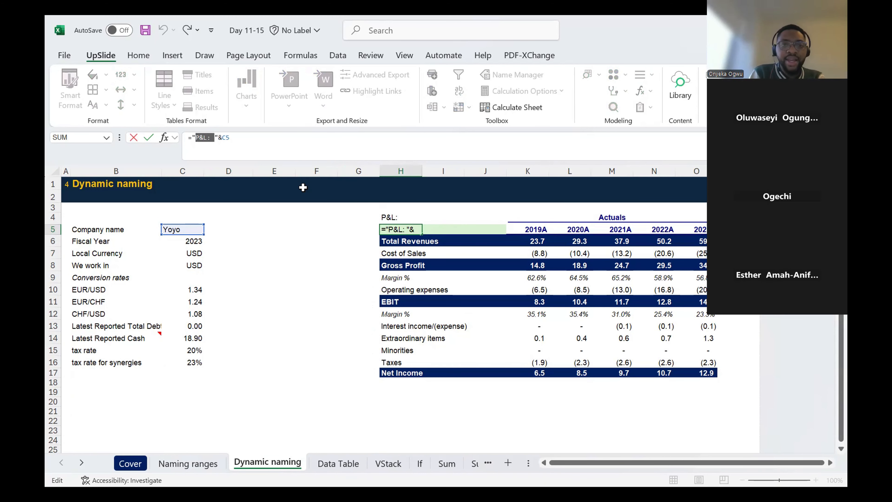
key(Right)
key(shift+Left)
key(shift+Left)
key(shift+Left)
key(shift+Left)
key(shift+Left)
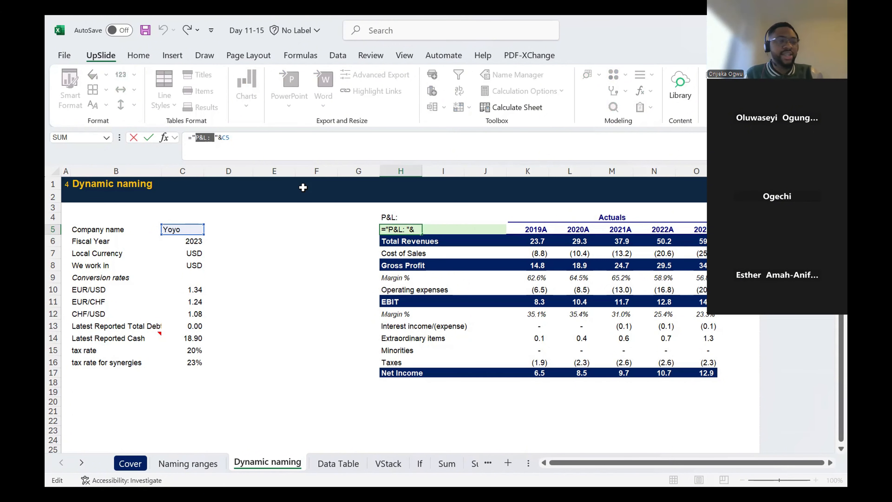
key(Escape)
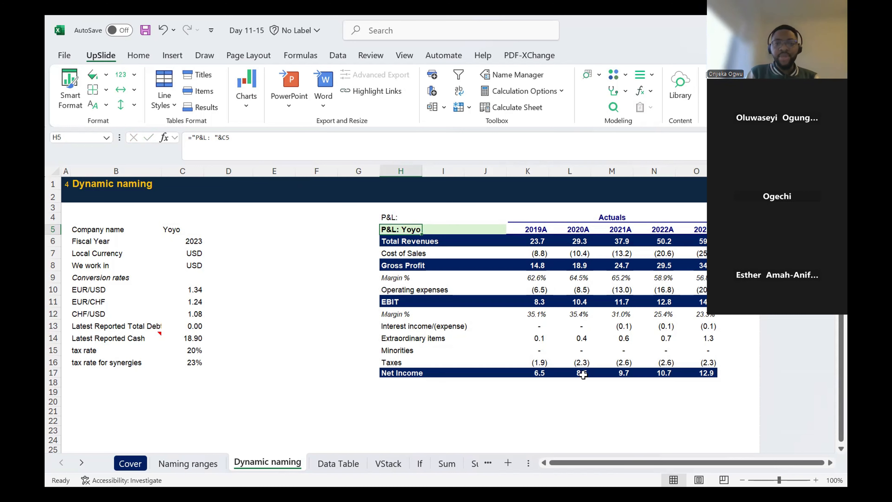
- Go to the Data Table sheet and examine its header row and how far the Year column runs
click(338, 463)
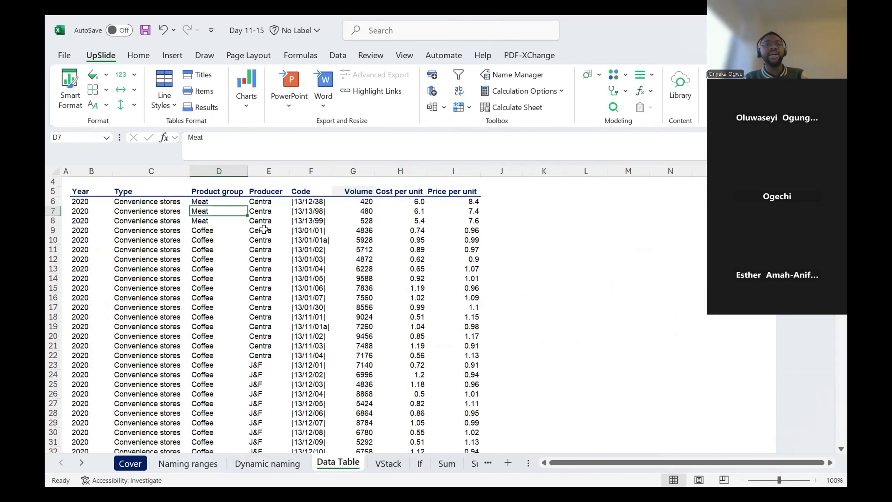
key(Up)
key(Up)
key(Left)
key(Left)
key(Right)
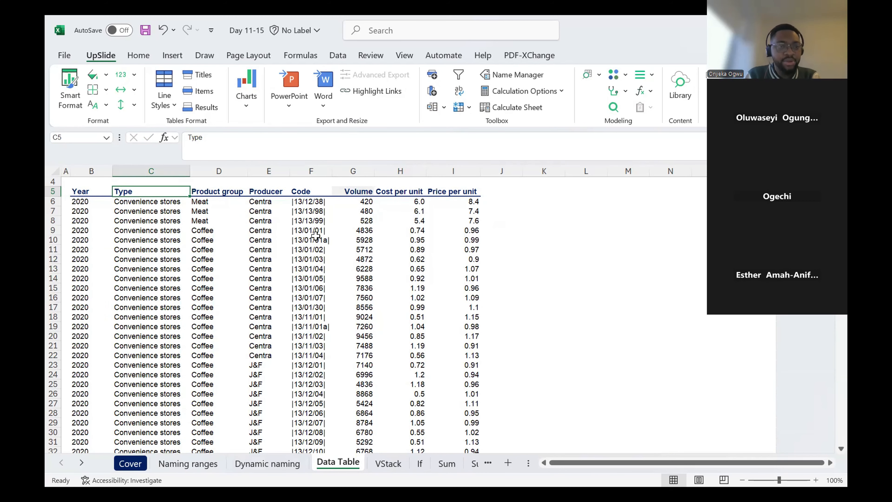
key(Left)
key(ctrl+Down)
key(ctrl+Up)
key(Up)
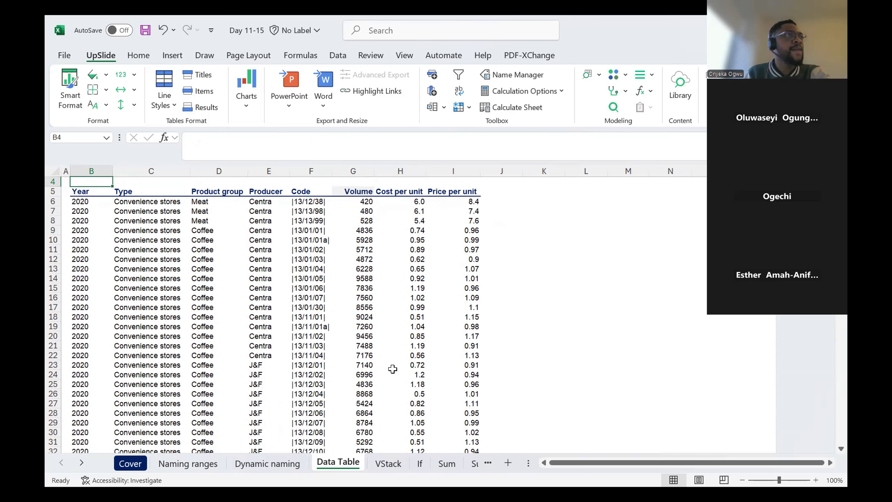
key(Down)
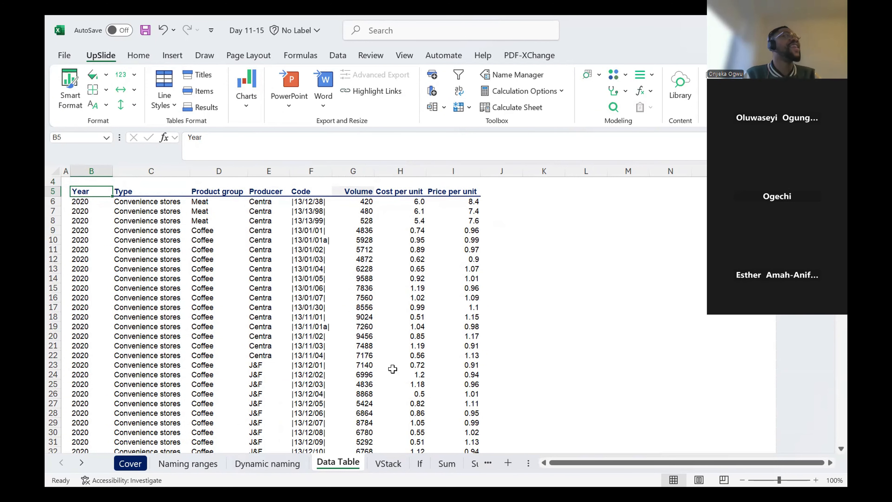
- Check the length of the data set from its last Year entry, then return to the first record in B6
click(288, 231)
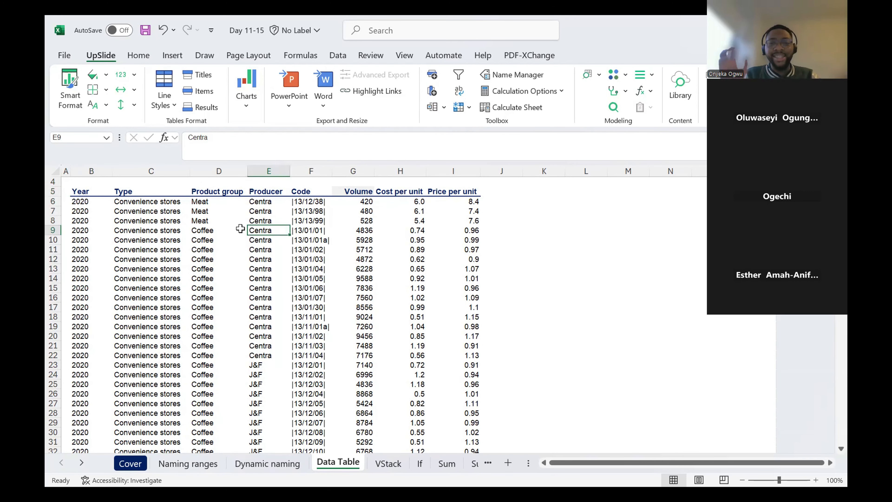
key(ctrl+Left)
key(ctrl+Down)
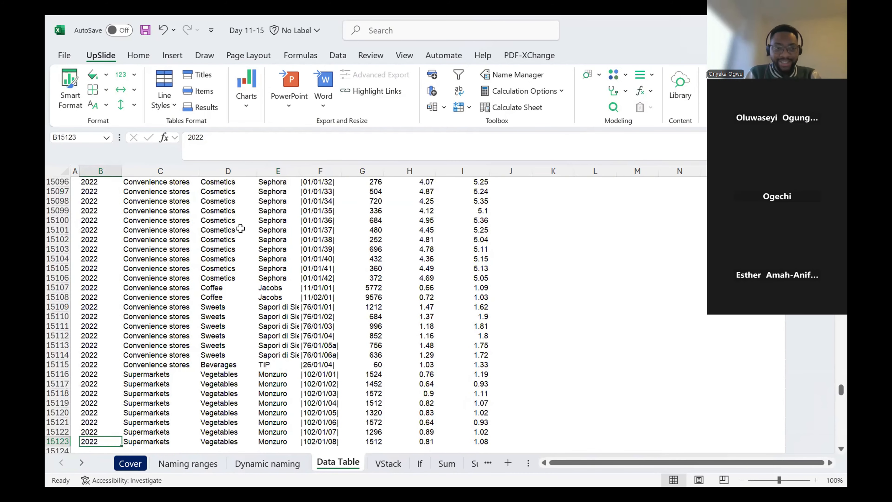
key(Up)
key(Up)
key(ctrl+Up)
key(Down)
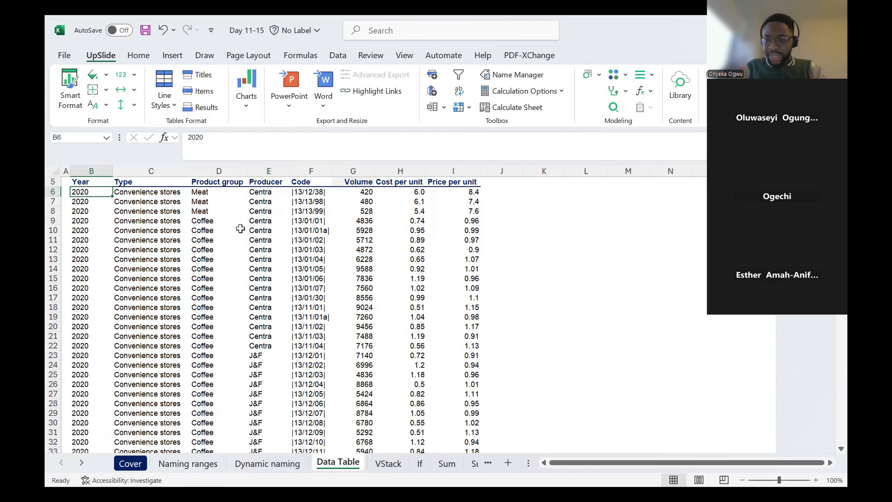
- Compare the large data set with the smaller tables on the Dynamic naming and Naming ranges sheets by highlighting cells in each
click(597, 211)
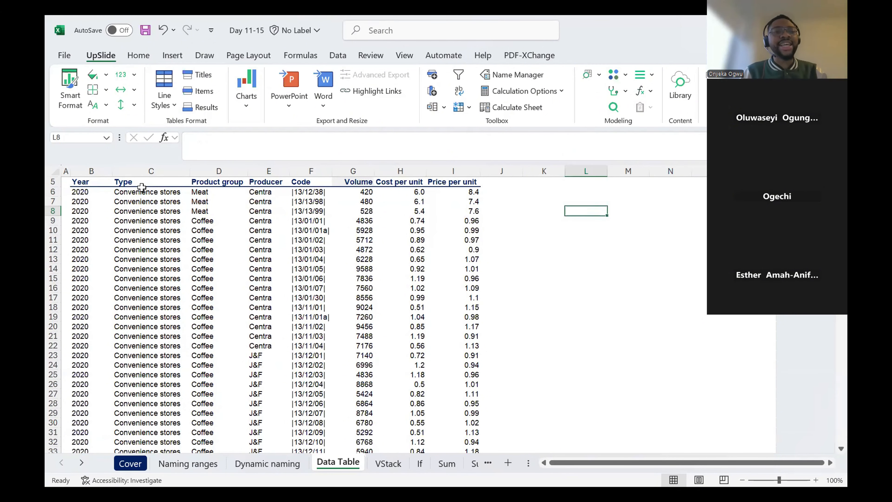
drag(141, 187, 392, 309)
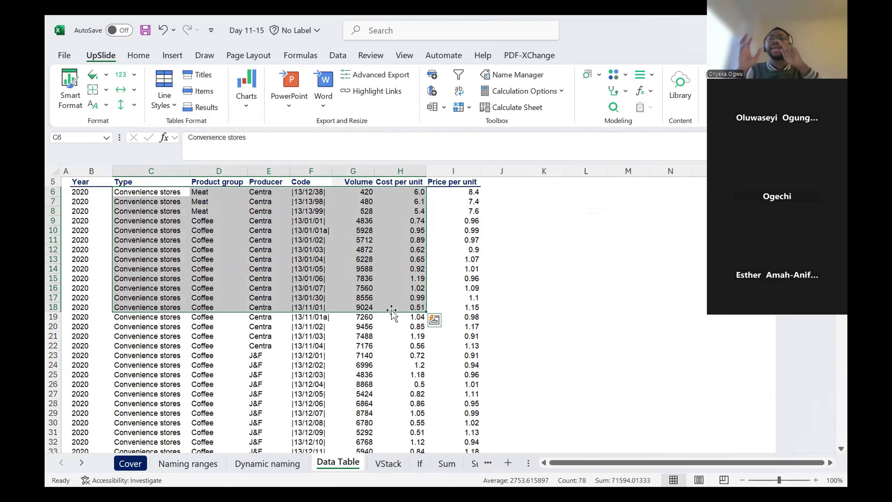
click(272, 463)
scroll(263, 221, right, 1)
drag(264, 229, 515, 373)
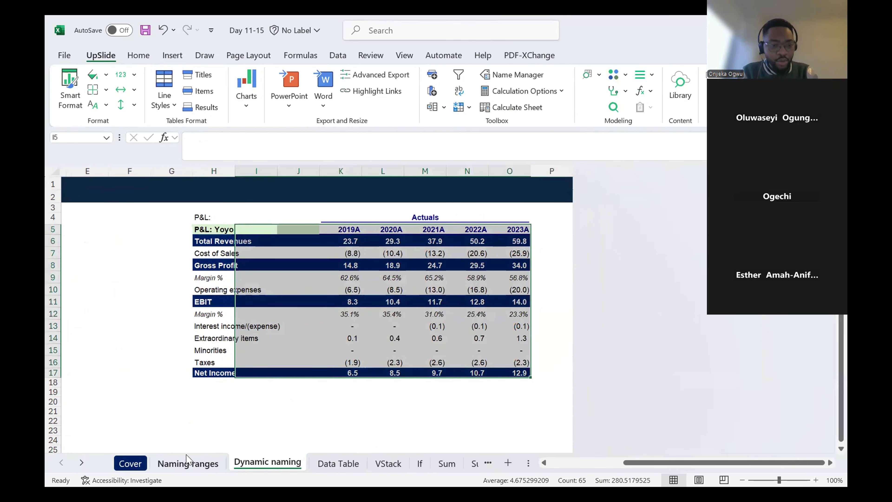
click(188, 464)
drag(88, 227, 247, 276)
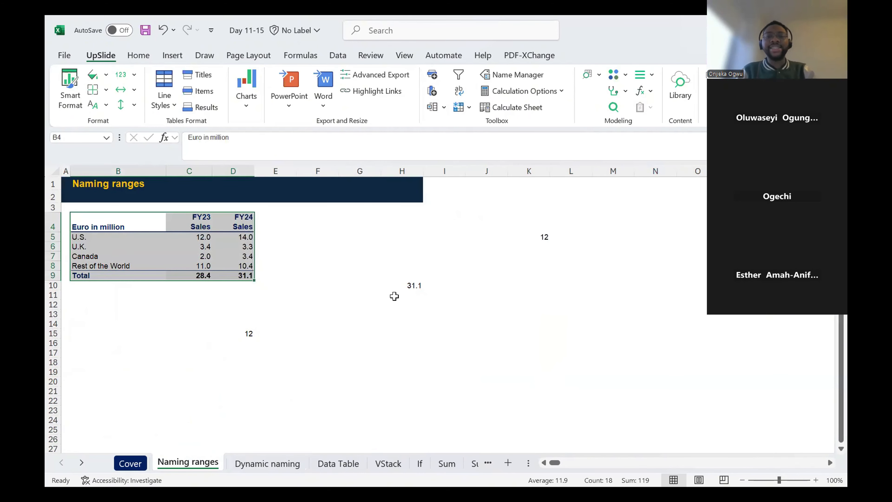
click(393, 296)
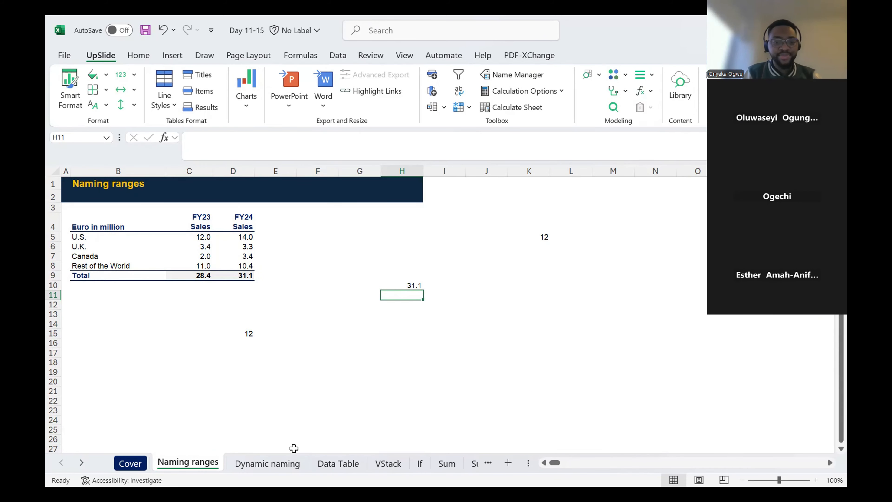
- Return to the Data Table sheet and select the entire data set, starting from the Year header in B5
click(292, 463)
click(333, 463)
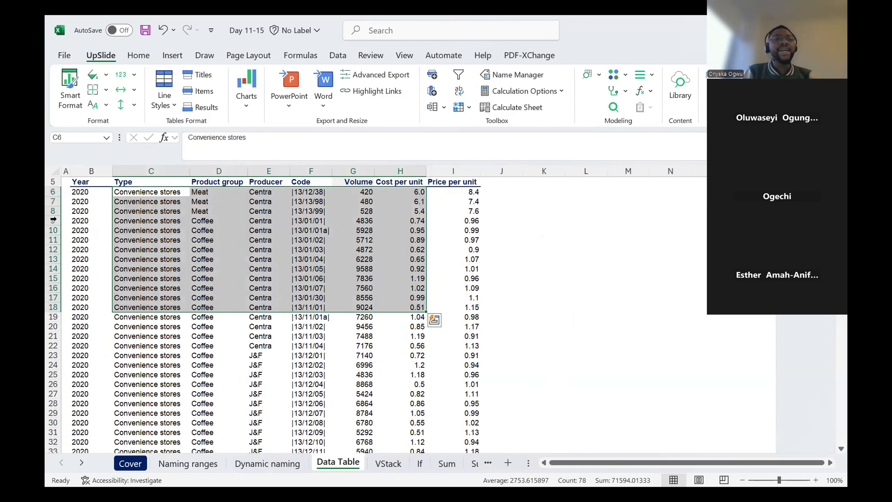
click(98, 193)
drag(97, 194, 239, 312)
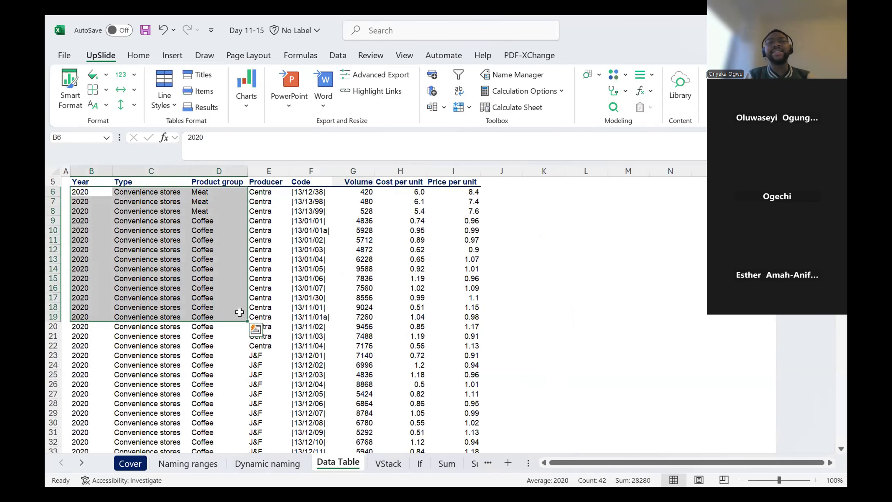
key(Up)
key(Up)
key(Down)
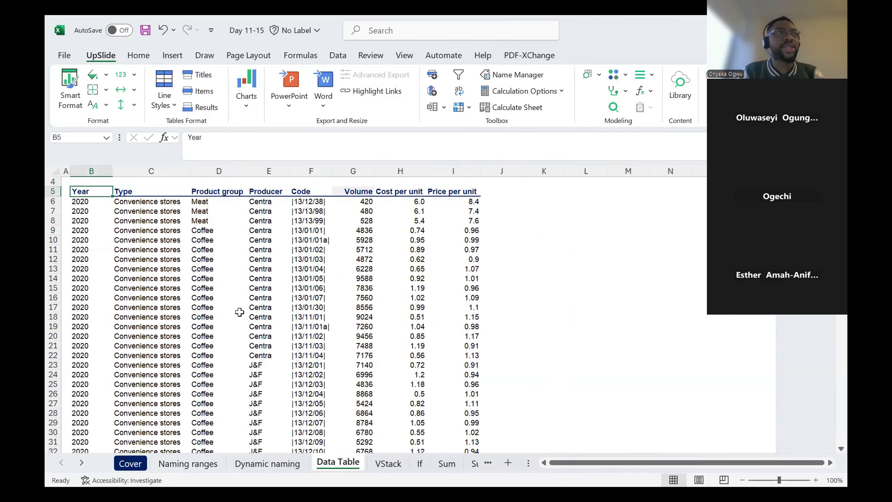
key(ctrl+shift+Right)
key(ctrl+shift+Down)
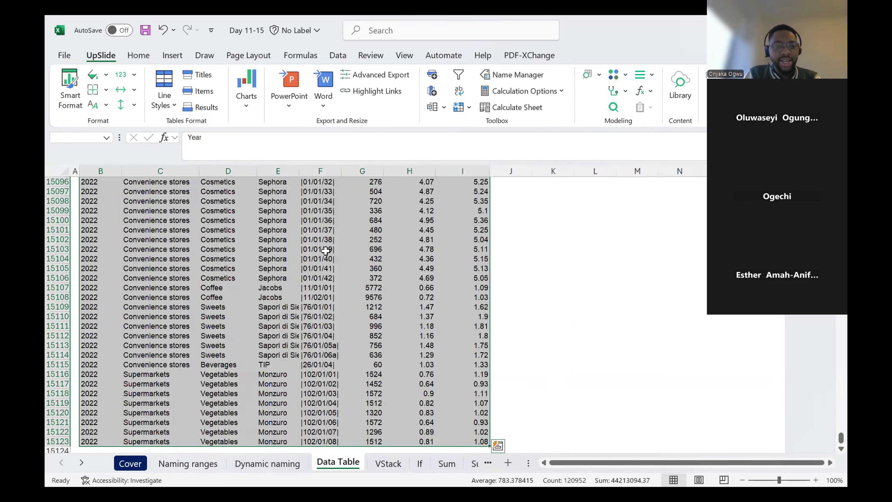
- Select the entire data set from a Type cell inside it, and again from the Year header in B5
scroll(326, 250, up, 3)
click(170, 197)
key(ctrl+a)
scroll(171, 197, up, 2)
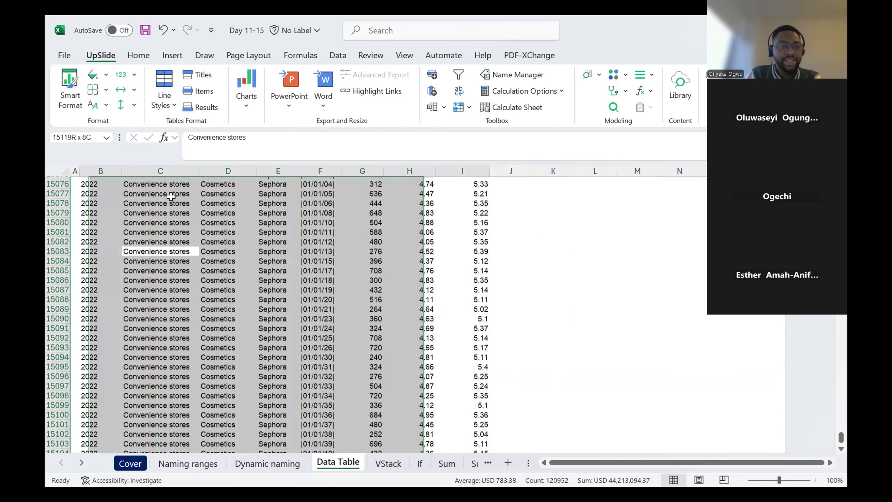
scroll(185, 213, up, 20)
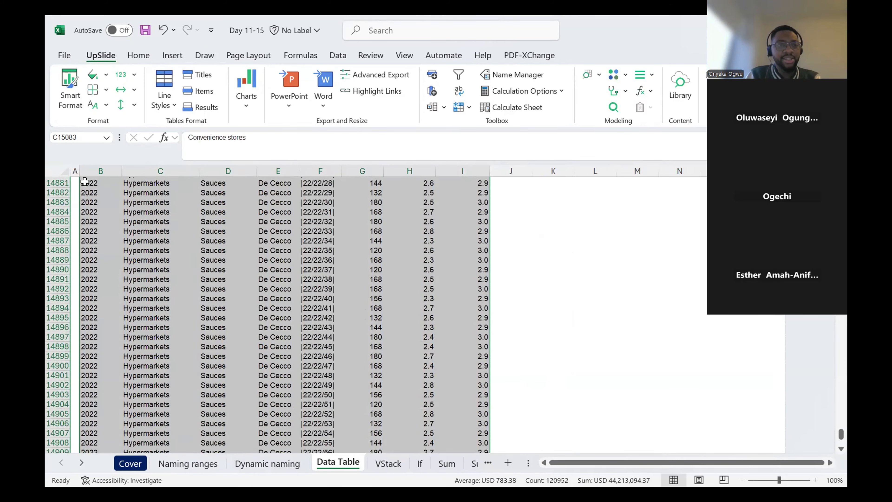
click(84, 181)
key(ctrl+Up)
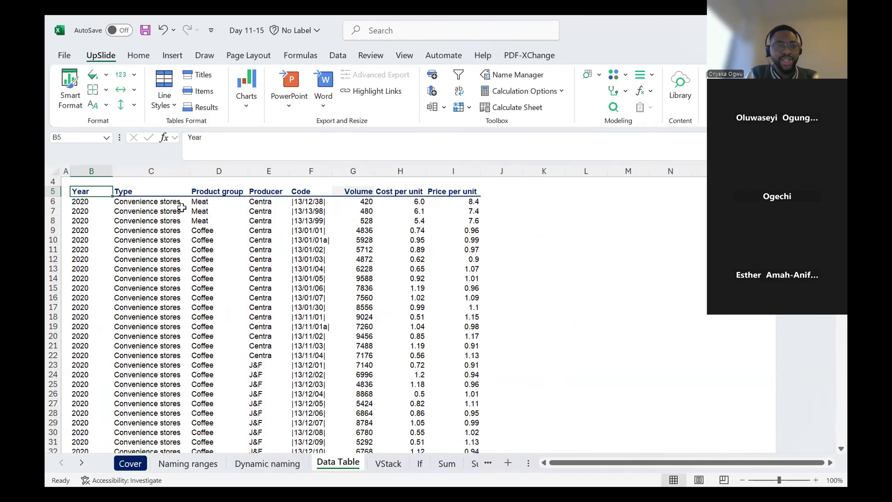
key(ctrl+shift+Right)
key(ctrl+shift+Down)
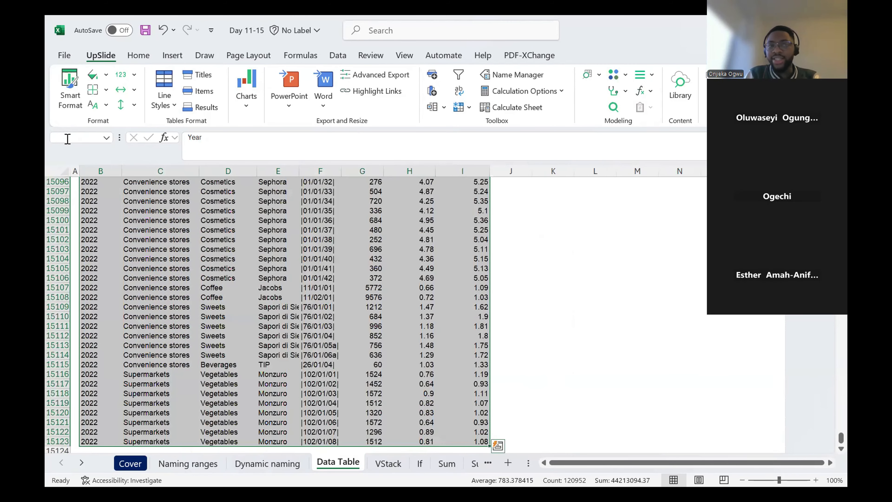
- Go to the Naming ranges sheet and highlight the whole sales table, B4:D9, for comparison
click(172, 464)
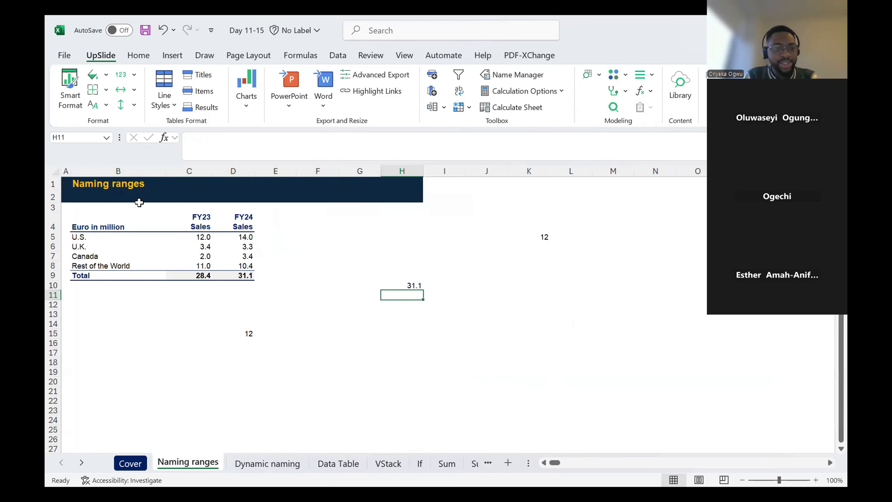
drag(123, 235, 253, 257)
drag(154, 229, 243, 275)
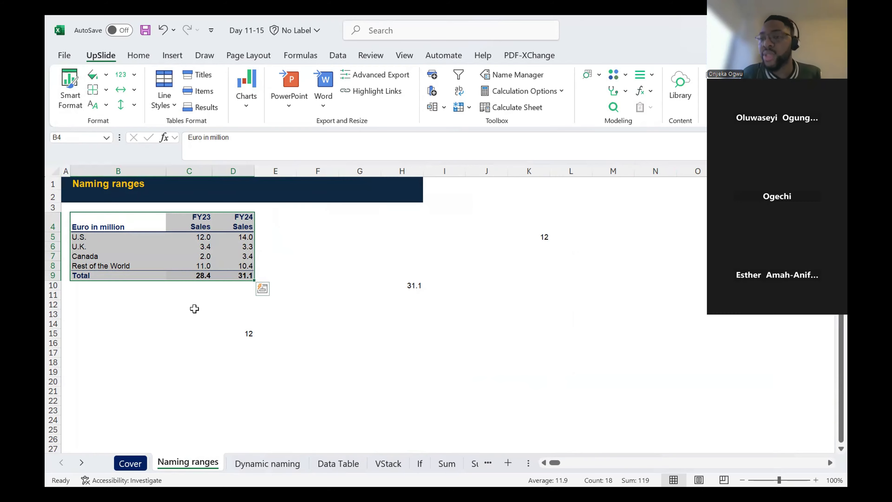
- Return to the Data Table sheet and go back up to the Product group header in D5
click(344, 465)
click(317, 239)
scroll(309, 246, up, 20)
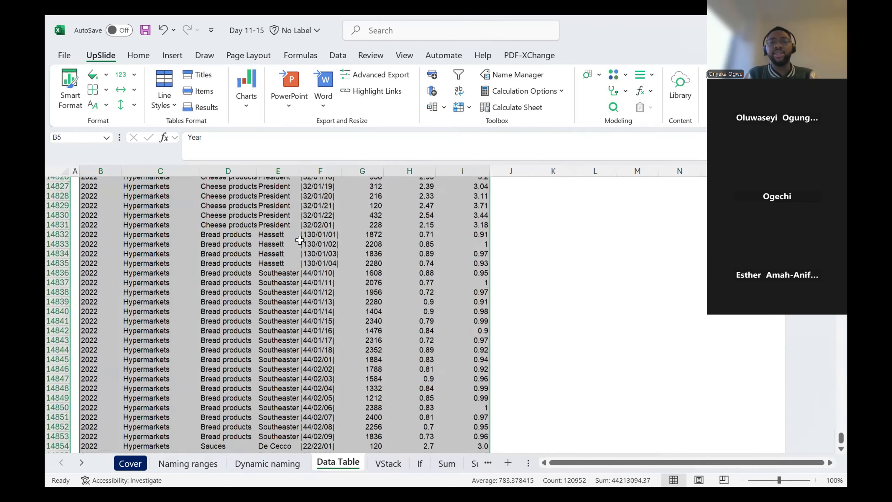
scroll(300, 242, up, 1)
click(318, 234)
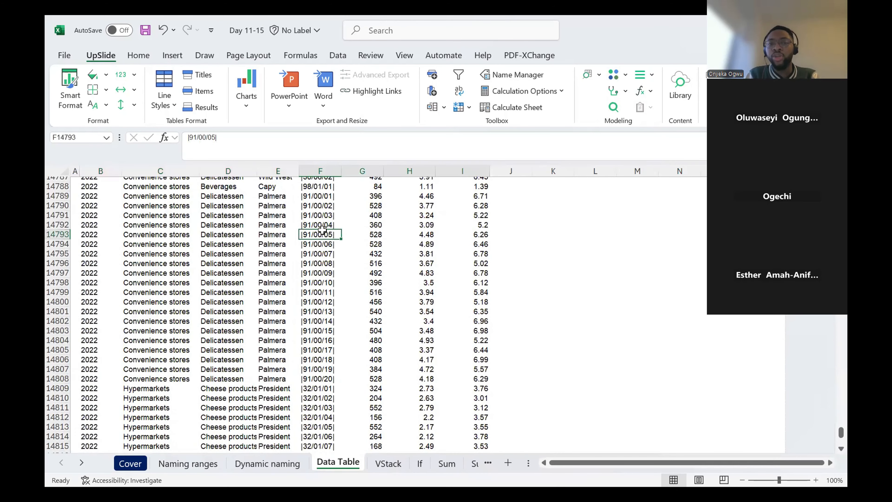
key(ctrl+Up)
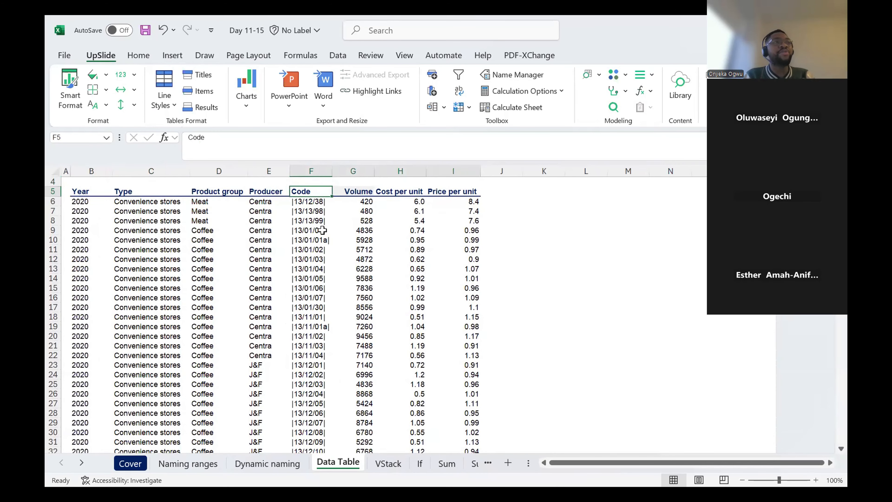
key(Left)
key(Left)
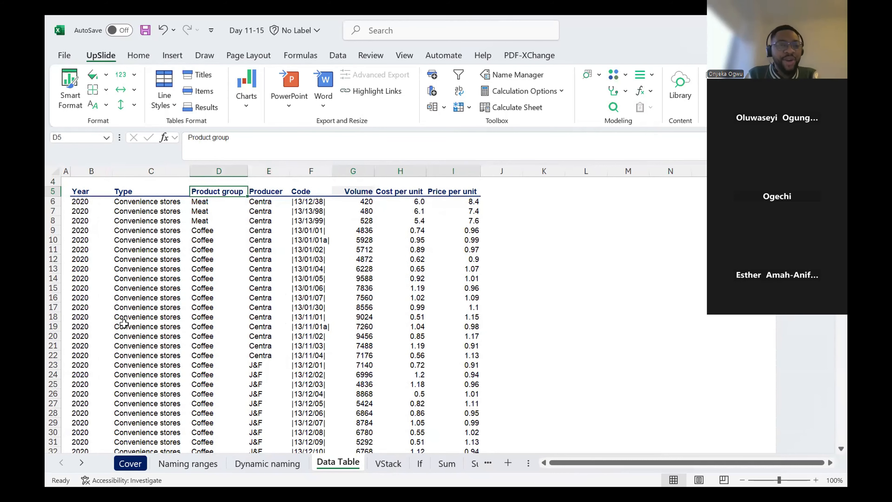
- Enter the year 2023 in B15124, the first empty row beneath the data set
key(ctrl+Down)
key(Down)
key(Left)
key(Left)
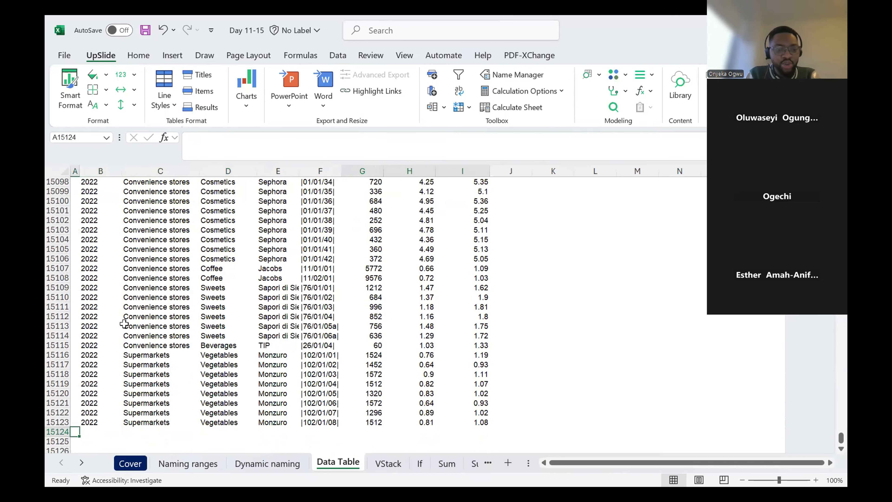
text(2023)
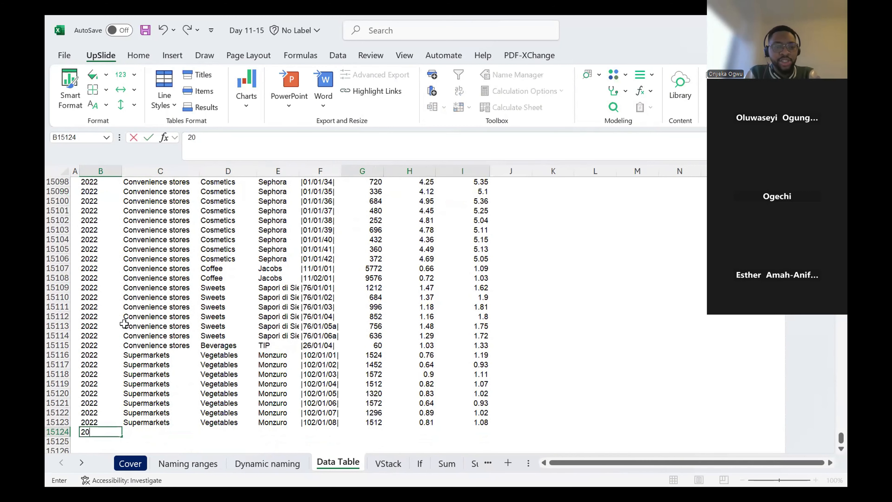
key(Tab)
key(Left)
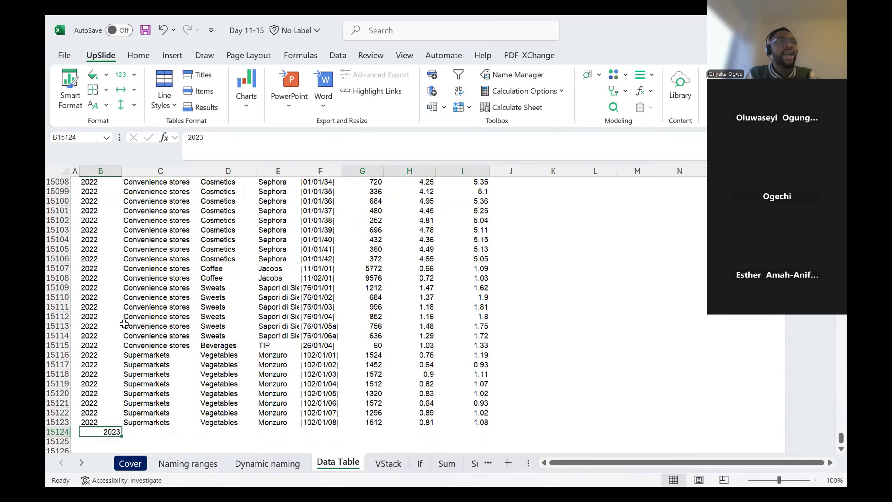
- Check the records above the 2023 entry, then return to the Year header in B5
key(Up)
key(Right)
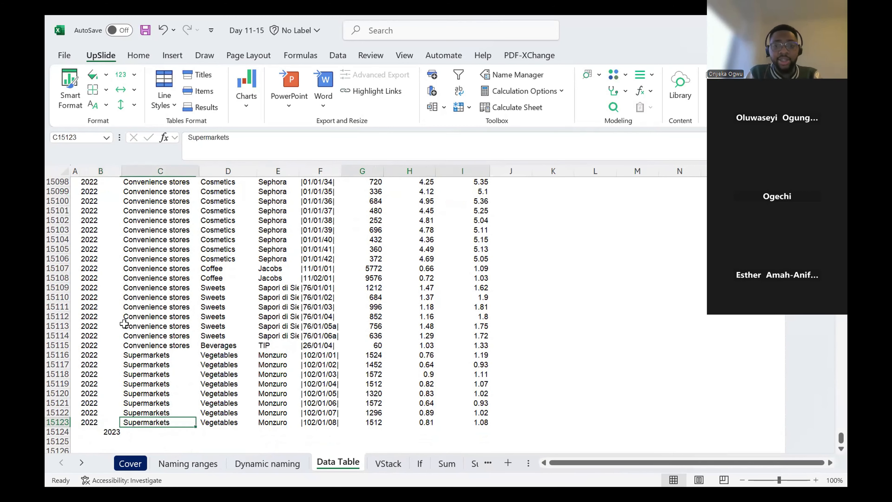
scroll(549, 231, up, 1)
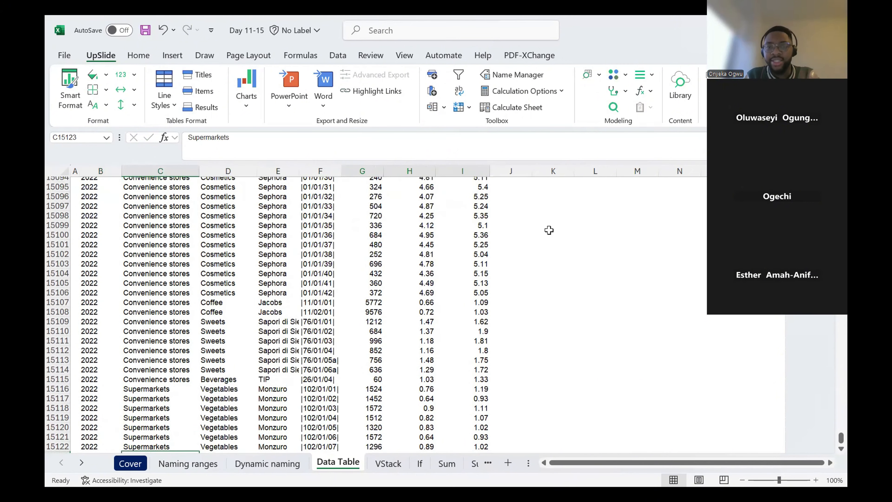
key(Right)
key(Up)
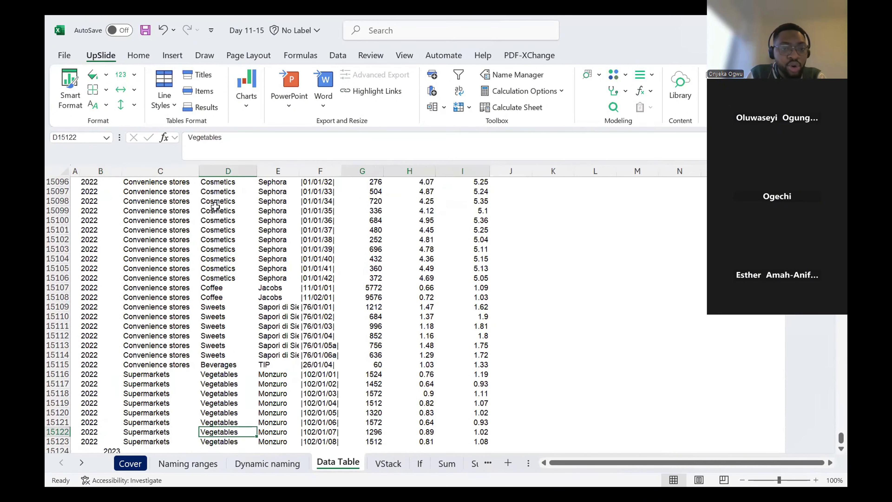
key(ctrl+Up)
key(ctrl+Left)
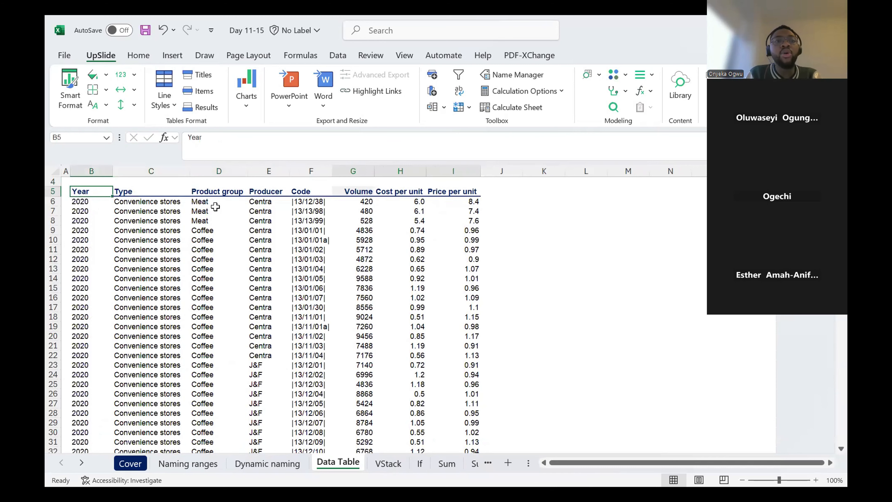
- Examine the data set's last row across to Price per unit, then return to the Type header in C5
key(ctrl+Down)
key(Right)
key(Right)
key(Right)
key(Right)
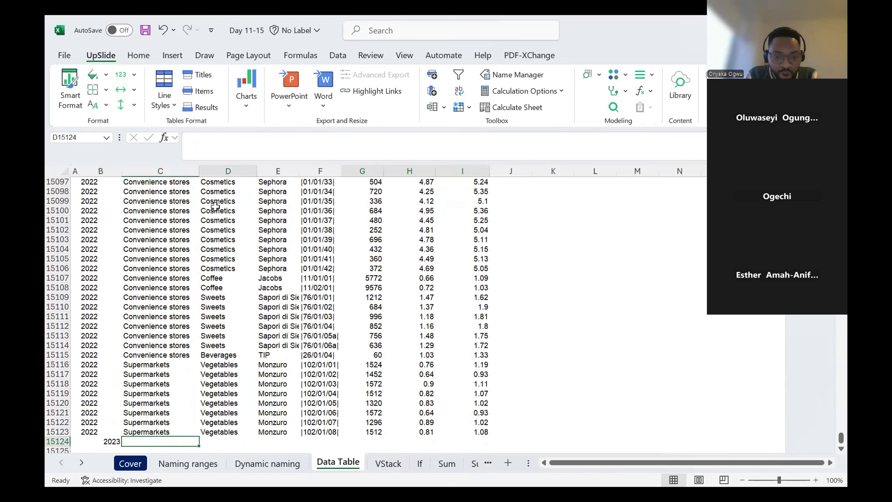
key(Right)
key(Right)
key(Right)
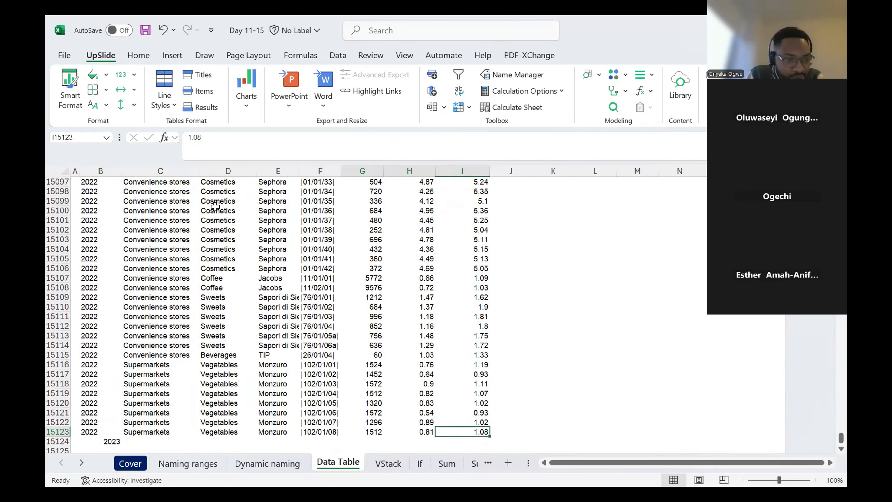
click(188, 239)
scroll(138, 210, up, 20)
key(ctrl+Up)
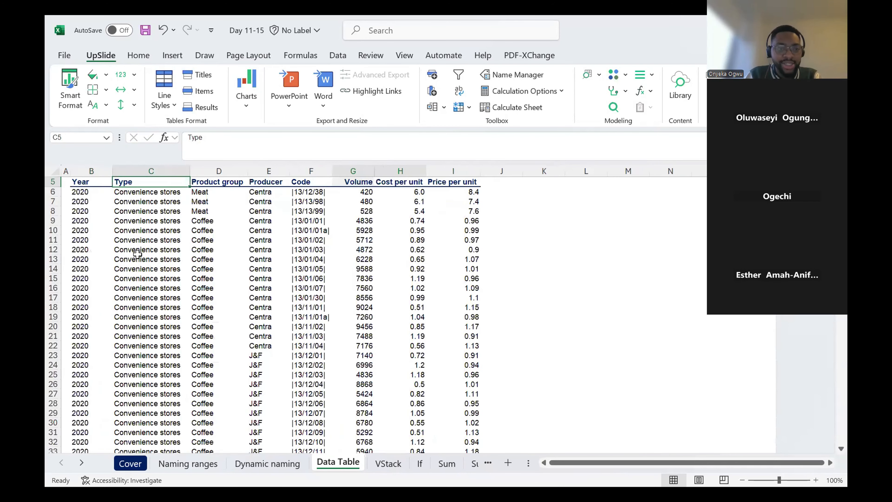
- Insert two blank rows at row 22 to split the data table
click(53, 346)
key(ctrl+shift+equal)
click(119, 296)
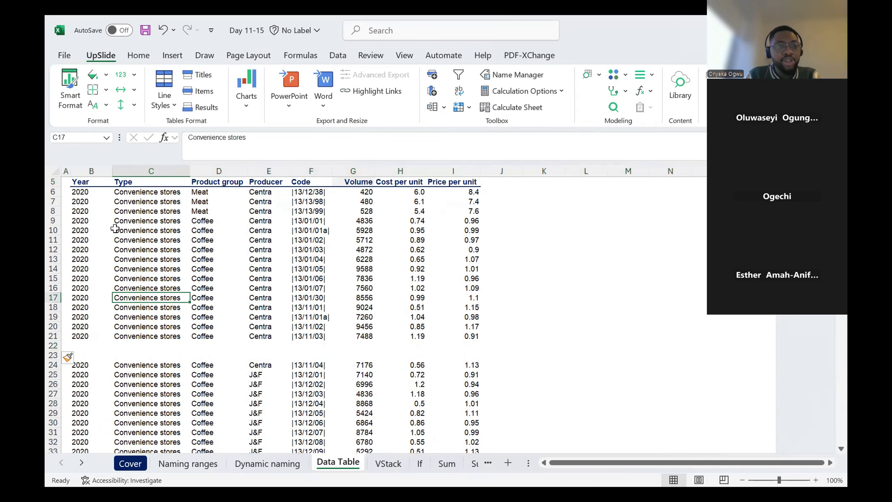
- Highlight the block above the blank rows and note its corner references, B5 in K11 and I21 in L11
click(116, 230)
scroll(92, 232, up, 2)
drag(80, 227, 476, 381)
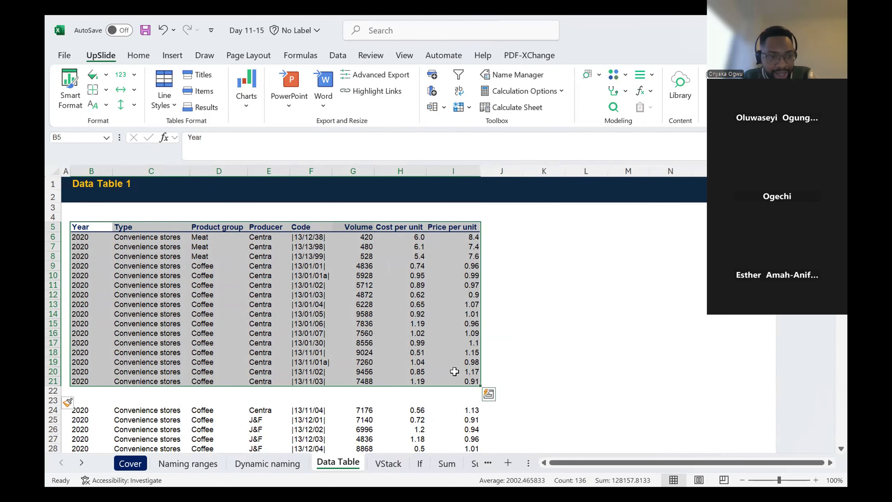
click(538, 286)
text(B5)
key(Tab)
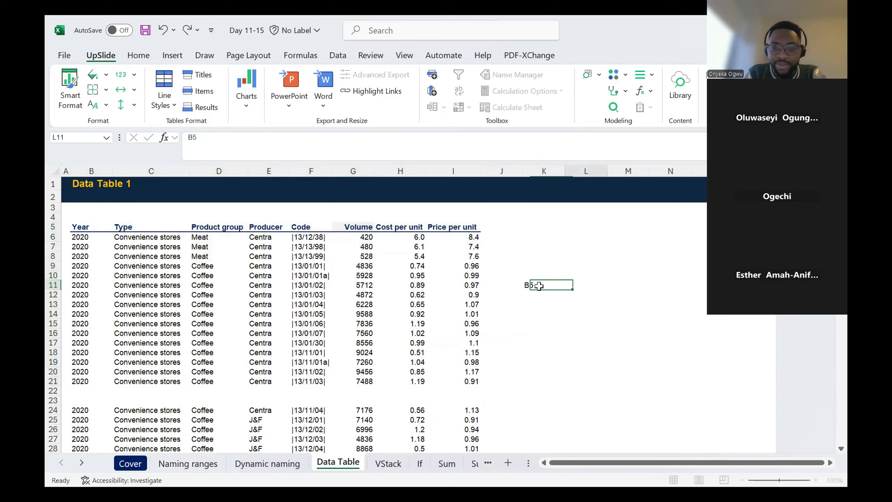
text(I21)
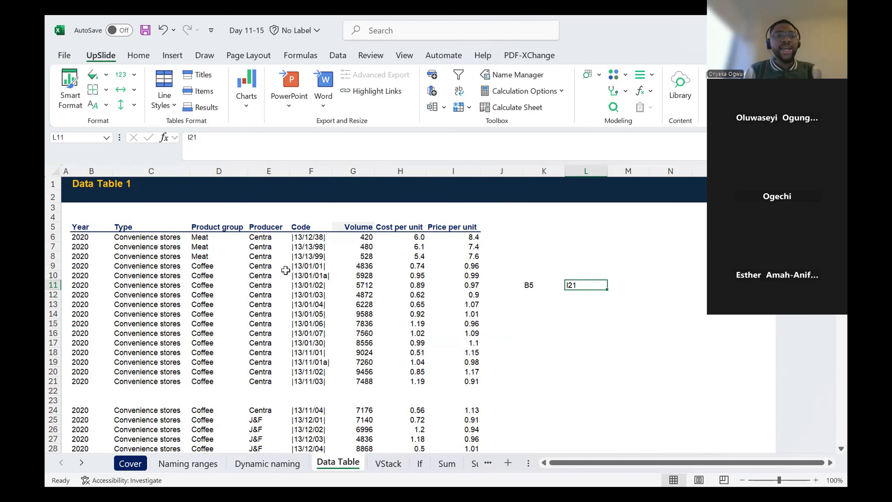
- Highlight B5:I21 again and inspect the blank rows 22 and 23 and the record in row 24
drag(80, 227, 457, 378)
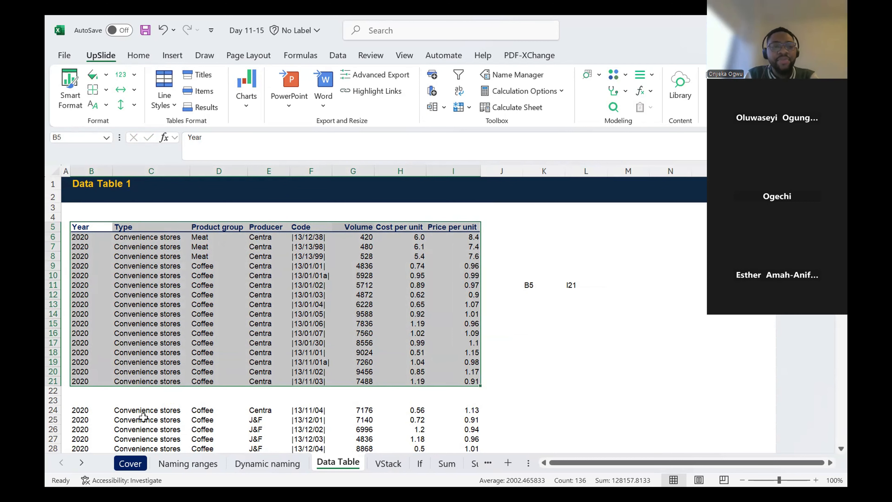
click(75, 390)
click(77, 400)
click(80, 411)
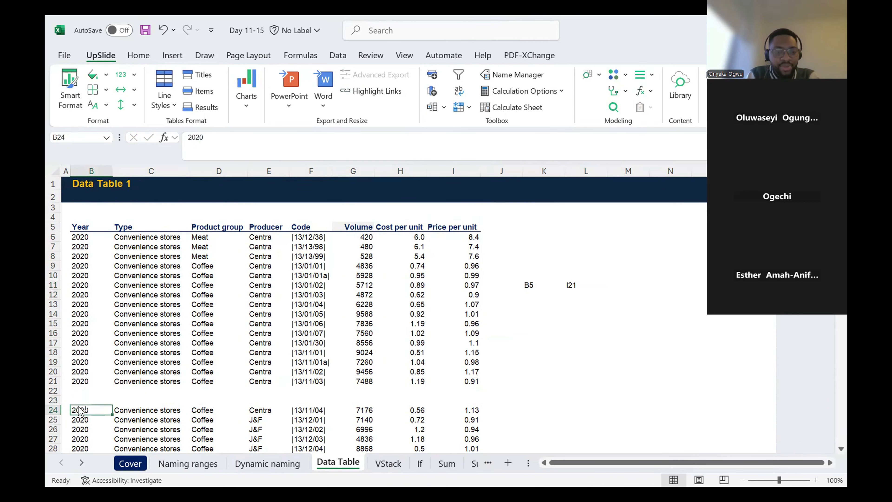
key(ctrl+shift+Right)
- Add a 2021 record in row 22, filling its columns C to I with the values from row 21
key(Up)
key(Up)
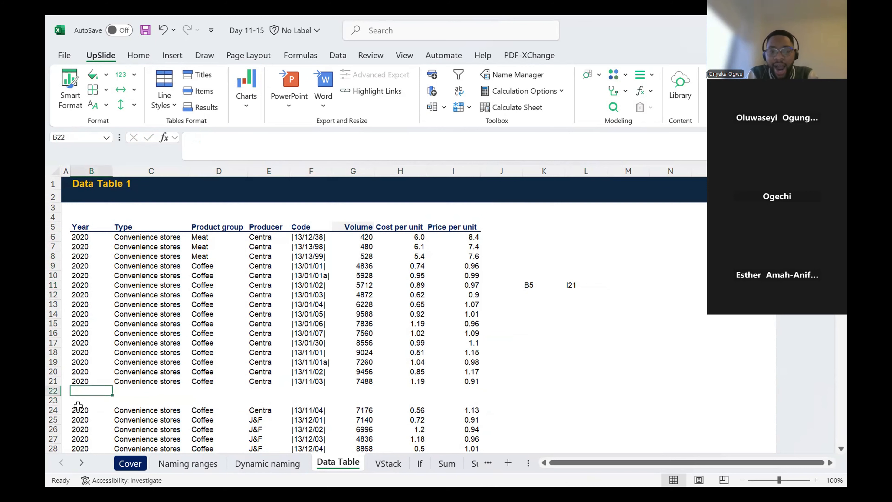
key(Up)
key(Down)
text(2021)
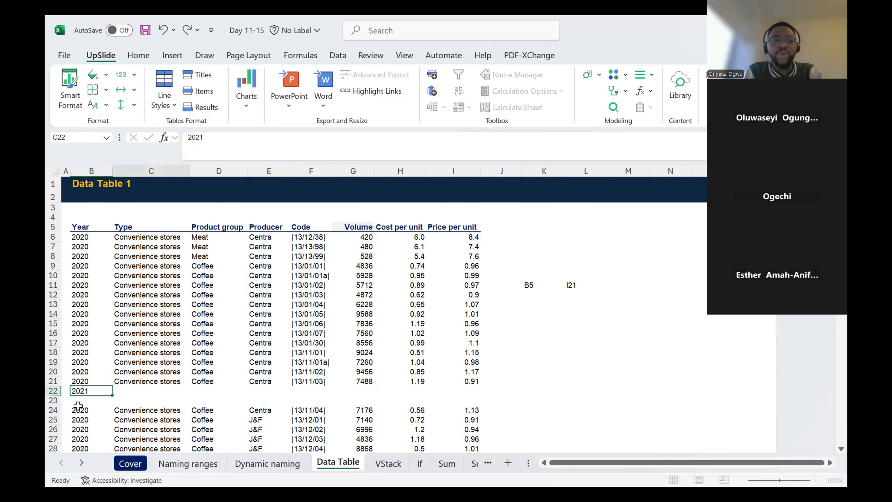
key(Tab)
key(shift+Right)
key(shift+Right)
key(shift+Right)
key(shift+Right)
key(shift+Right)
key(shift+Right)
key(shift+Right)
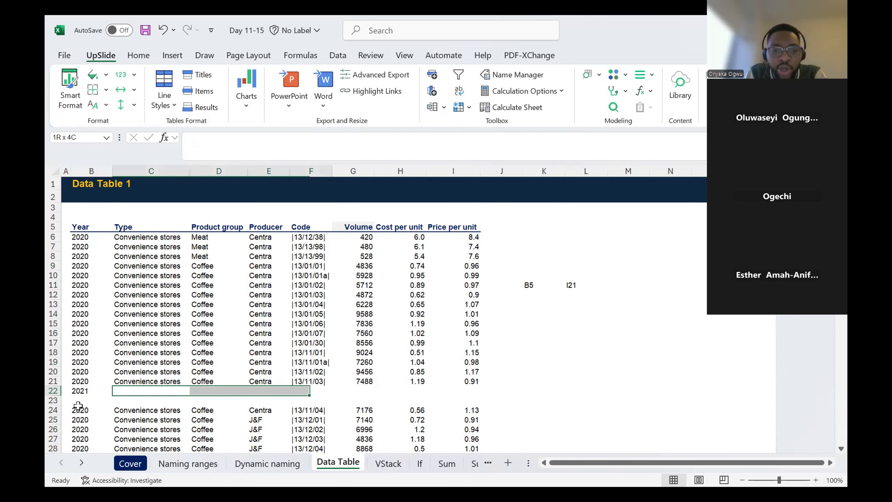
key(shift+Left)
key(ctrl+d)
- Clear the contents of the whole of row 22
key(Up)
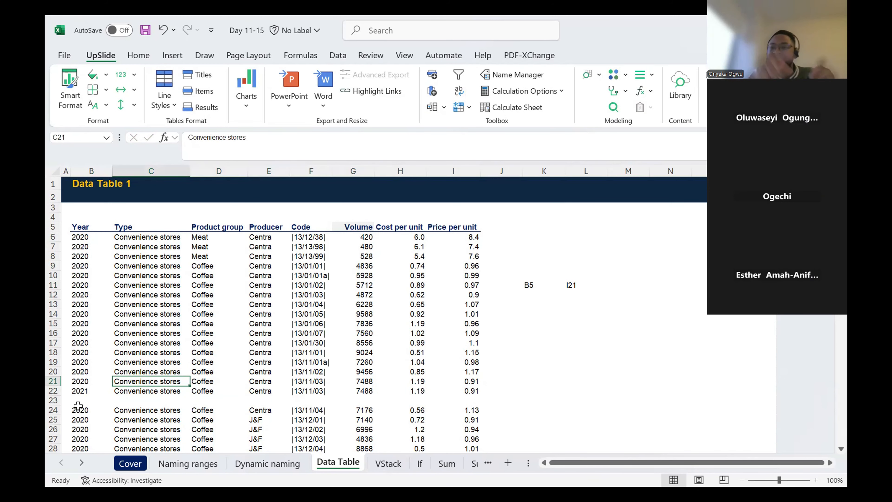
click(52, 391)
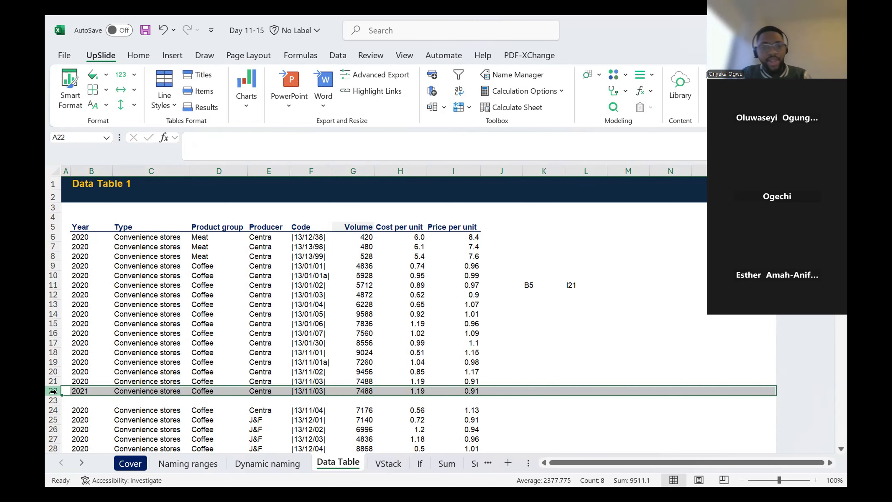
key(Delete)
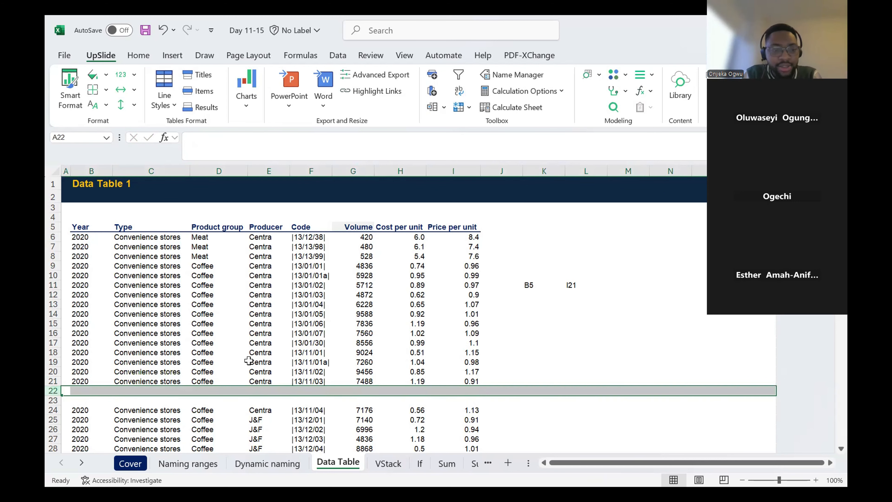
- Add a Profit column beside Price per unit, with the header Profit in J5 and the value 12303 in J6
click(497, 240)
key(Up)
key(Left)
key(Right)
text(pROFIT)
key(Return)
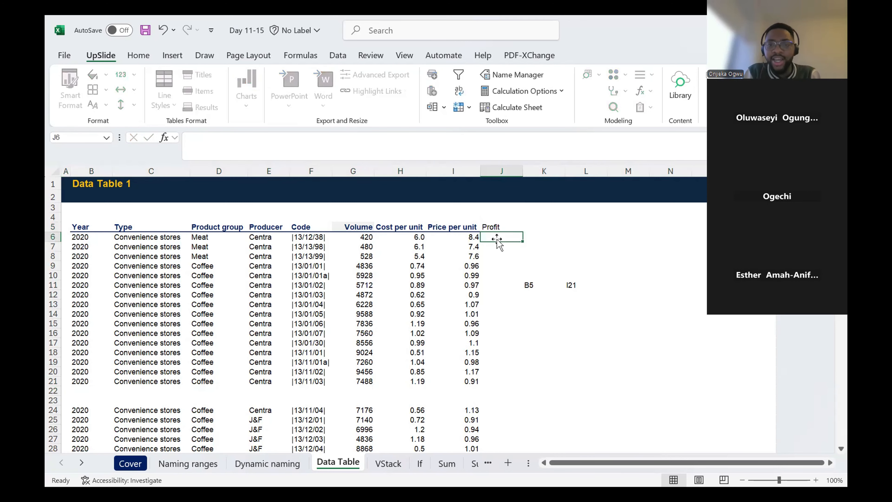
key(Return)
key(Up)
text(12303)
key(Return)
key(Up)
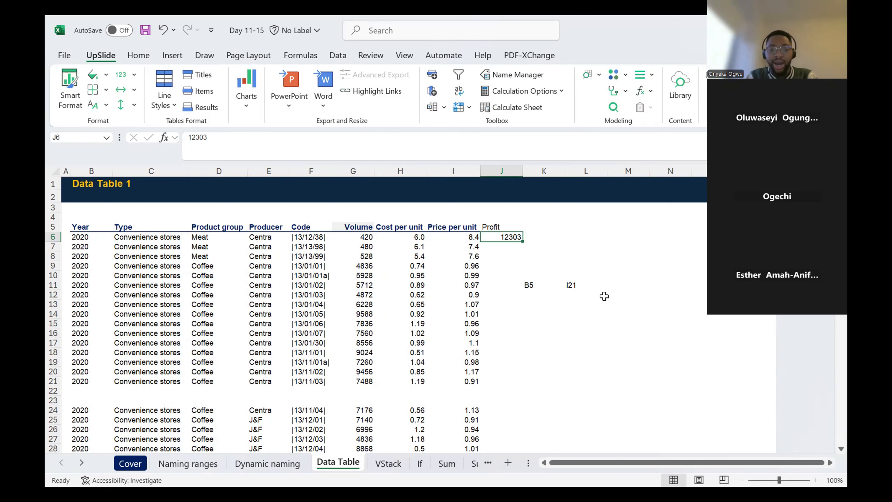
- View the three salary tables on the VStack sheet, and return to the Data Table sheet
click(390, 464)
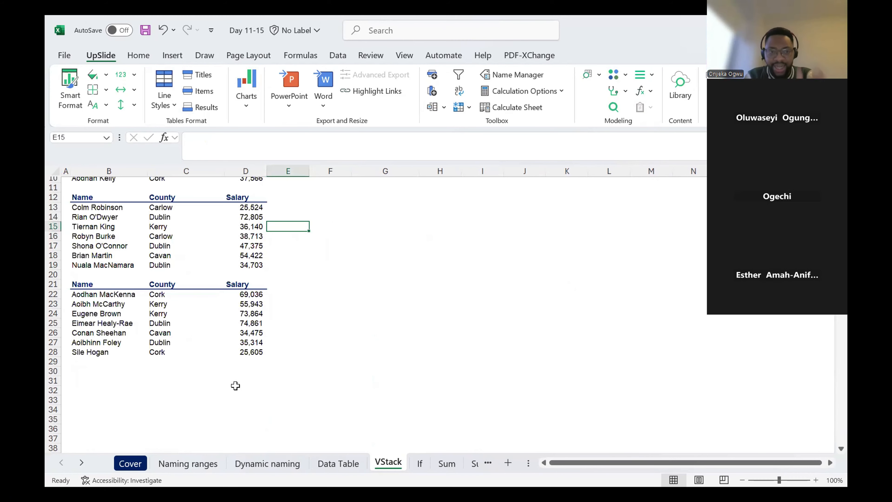
scroll(329, 290, up, 3)
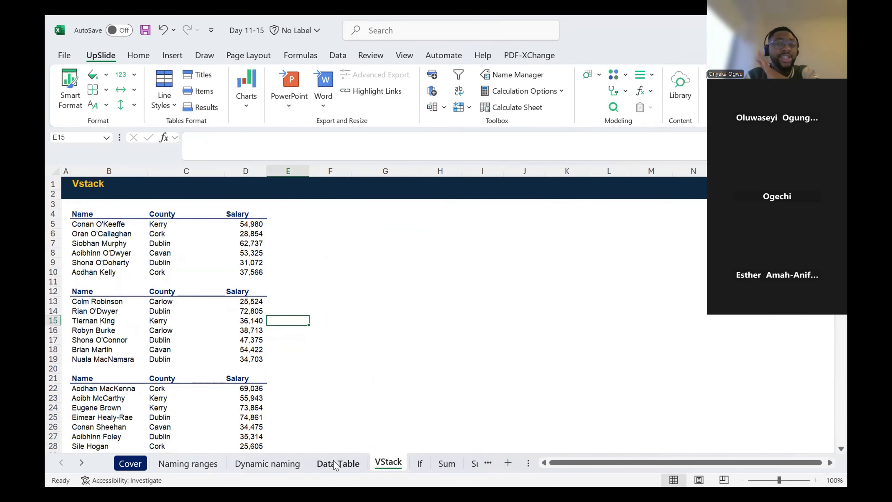
click(335, 464)
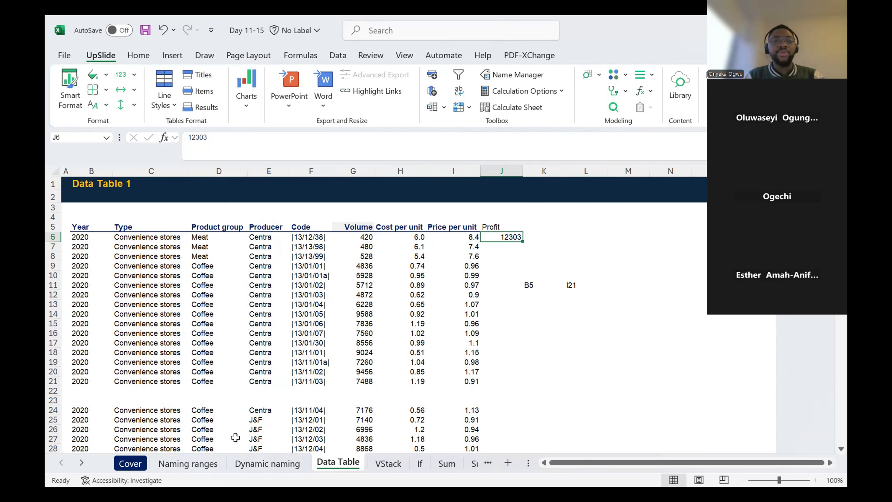
- Clear the Profit entries in J5:J6 and delete the blank rows 22 and 23 from the sheet
key(Up)
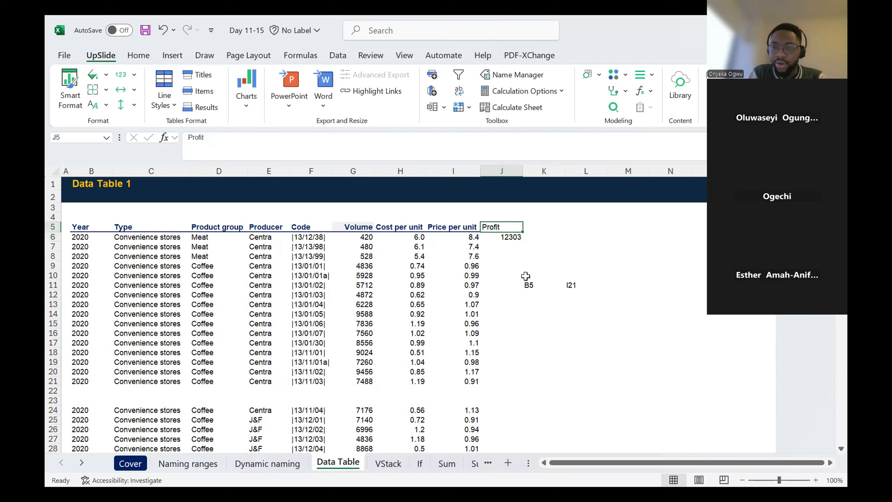
key(shift+Down)
key(Delete)
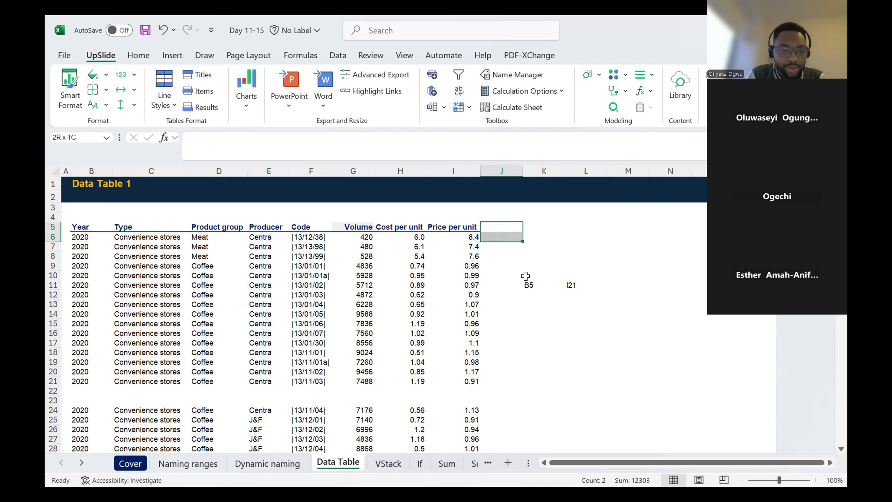
drag(53, 390, 53, 399)
key(ctrl+minus)
click(177, 285)
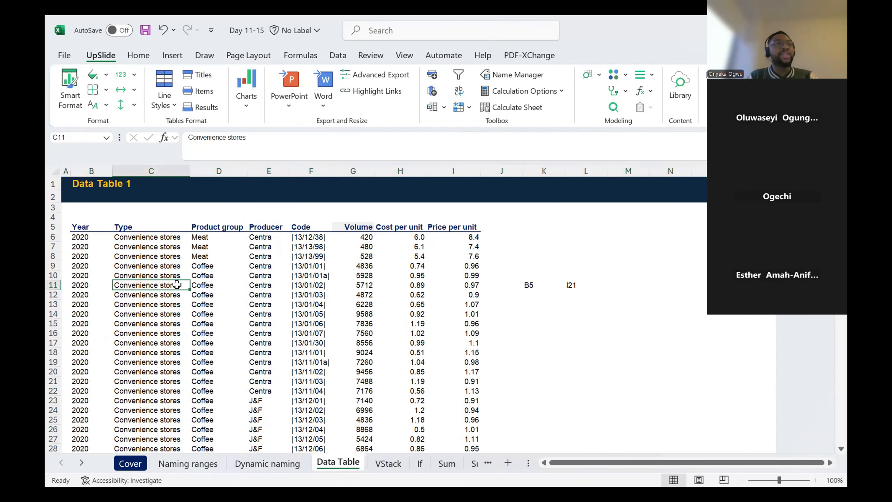
- Highlight the whole data range from the Year header in B5, and check its extent down to the last record
click(92, 227)
key(ctrl+shift+Right)
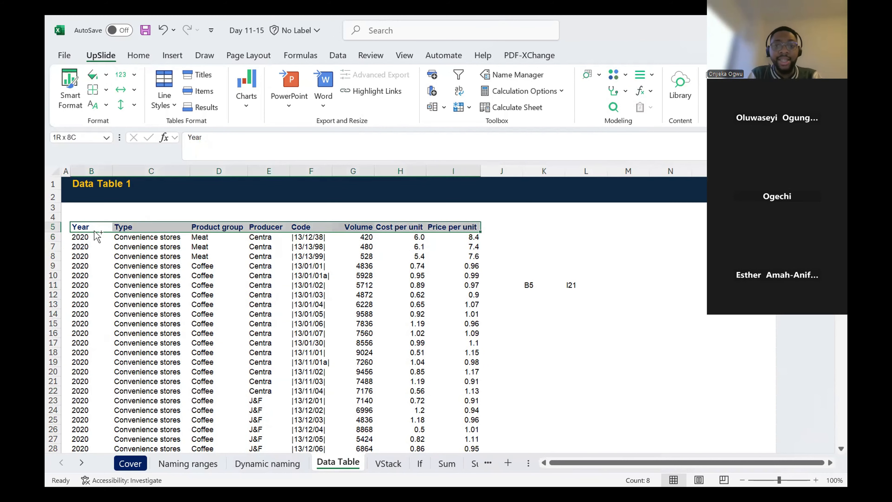
key(ctrl+shift+Down)
key(Down)
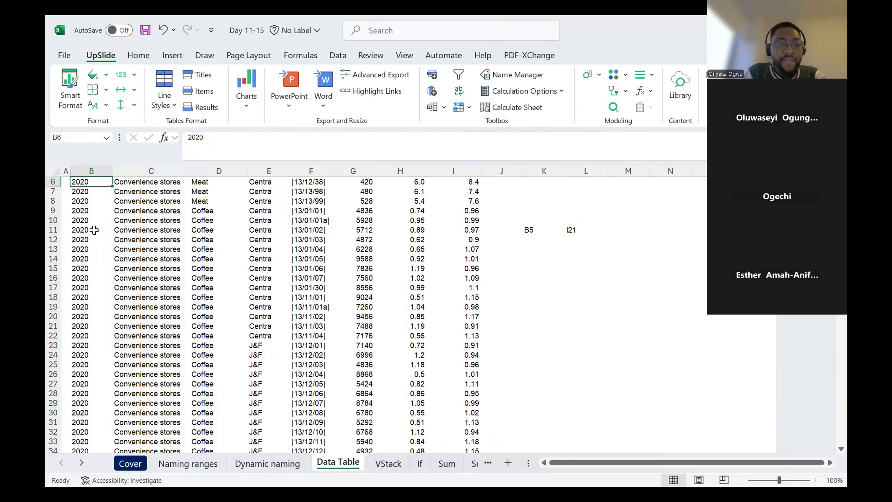
key(ctrl+Down)
key(Delete)
key(ctrl+Up)
key(ctrl+Up)
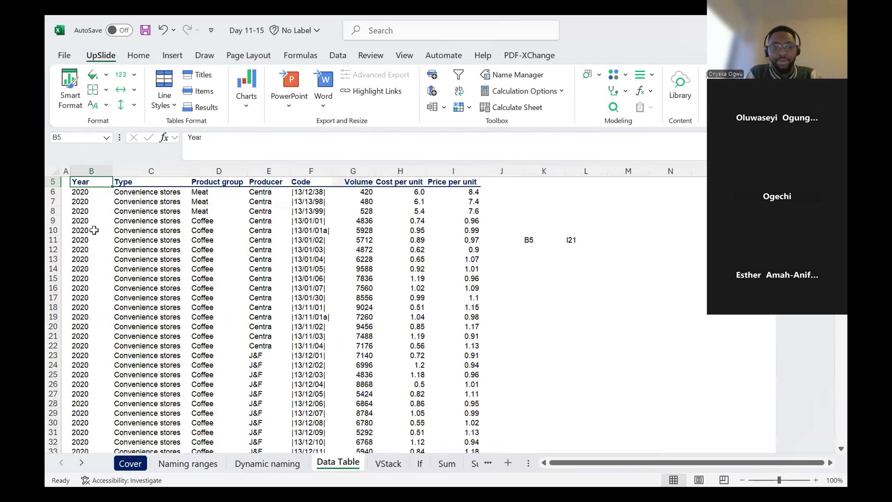
- Convert B5:I15123 into a table with headers using From Table/Range, and load the Power Query result into a new sheet
key(ctrl+shift+Right)
key(ctrl+shift+Down)
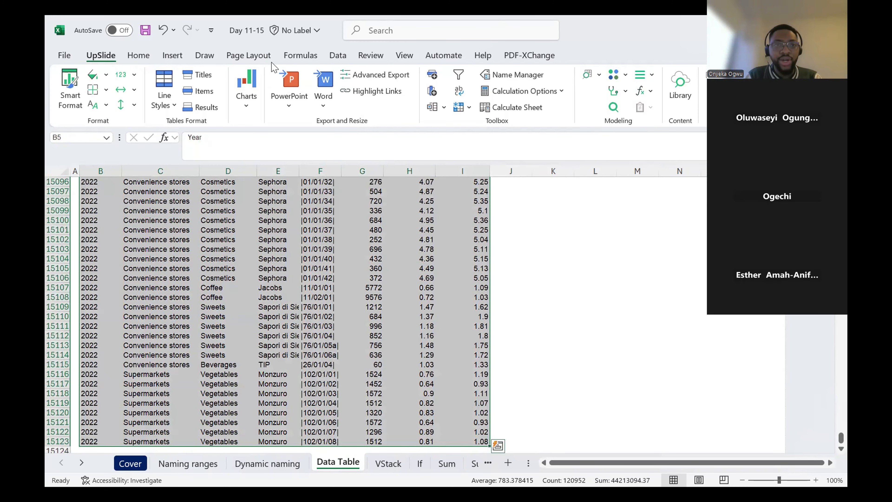
click(334, 59)
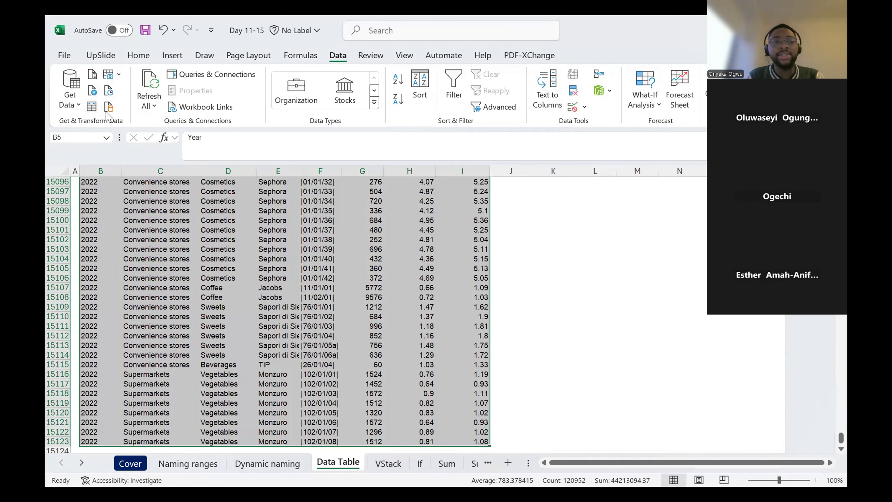
click(88, 106)
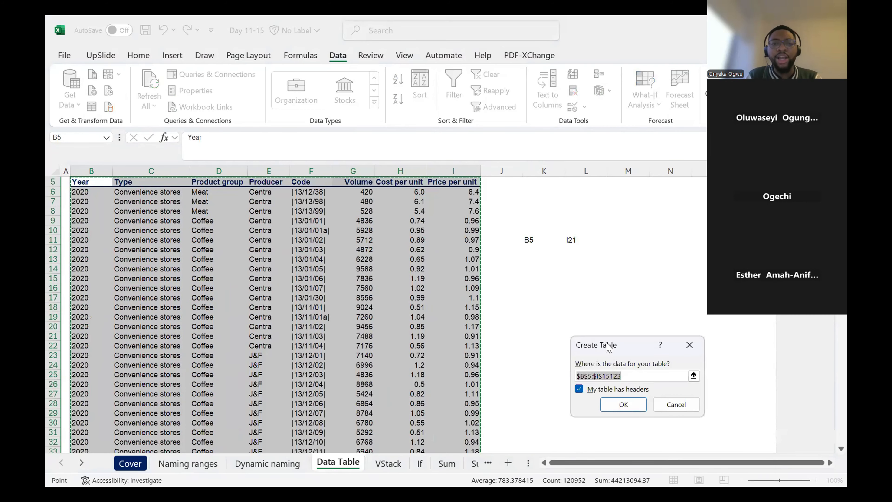
drag(609, 347, 416, 252)
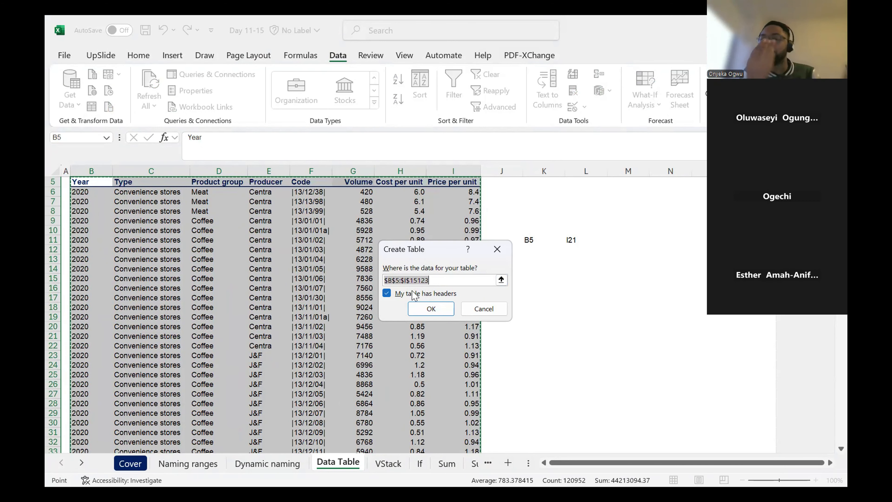
click(424, 309)
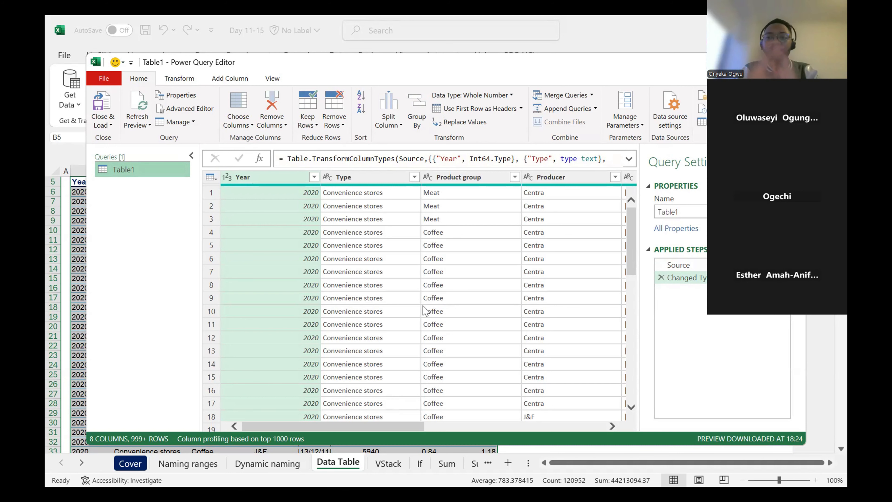
click(110, 125)
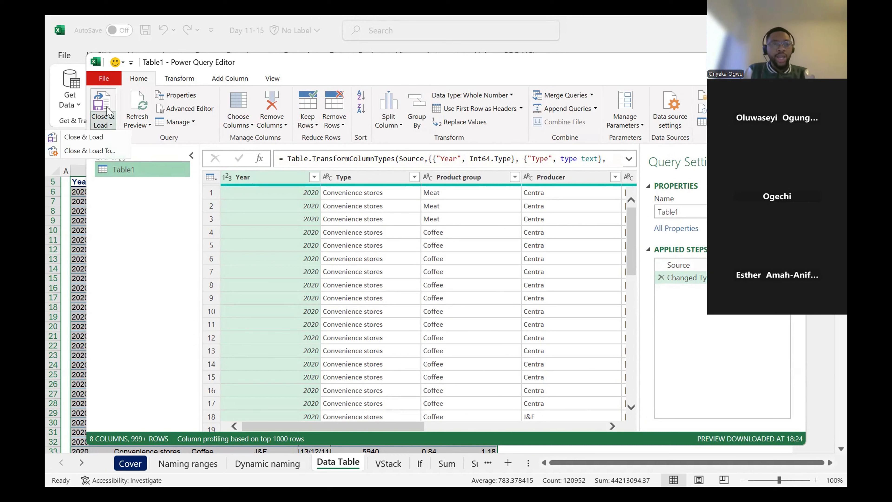
click(84, 137)
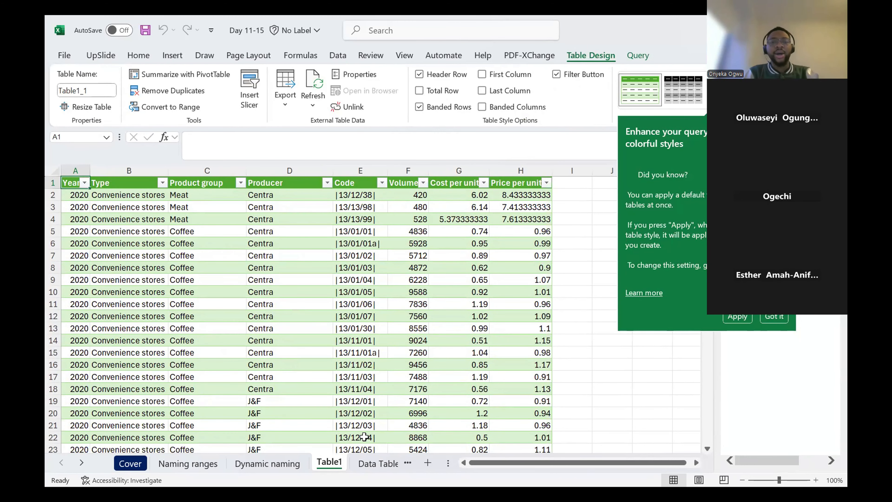
- Delete the loaded Table1 sheet from the workbook
click(81, 462)
click(81, 463)
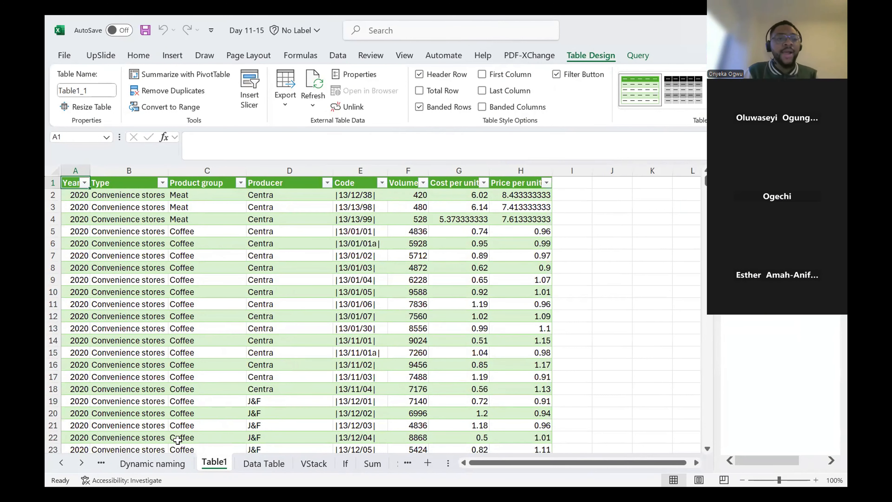
right_click(211, 464)
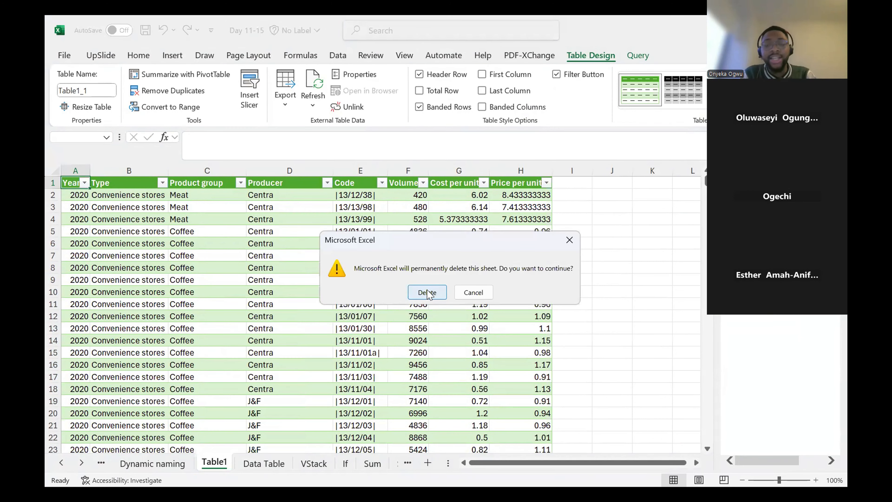
click(427, 292)
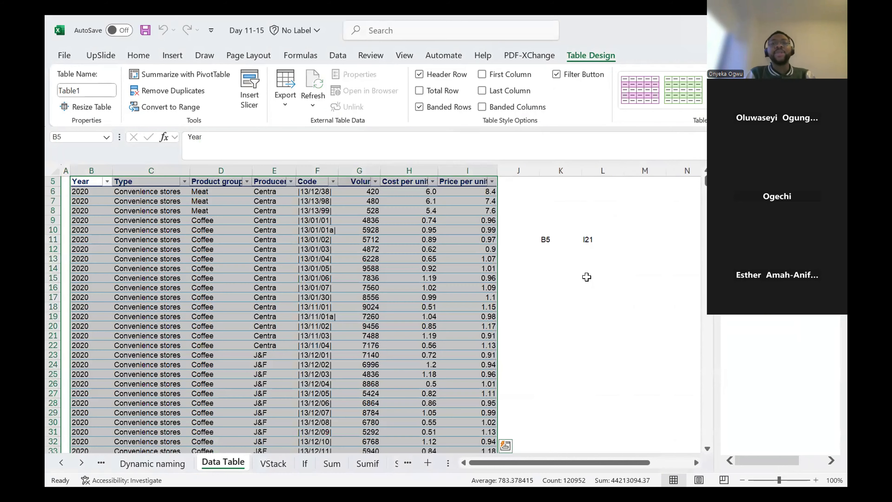
- Select cells alternately inside and outside the table to compare the available commands, and view the table design options
click(365, 259)
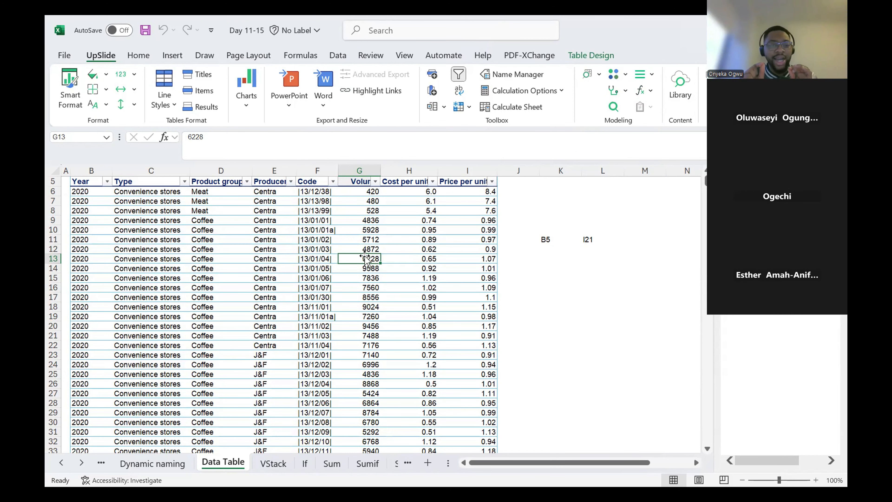
click(553, 279)
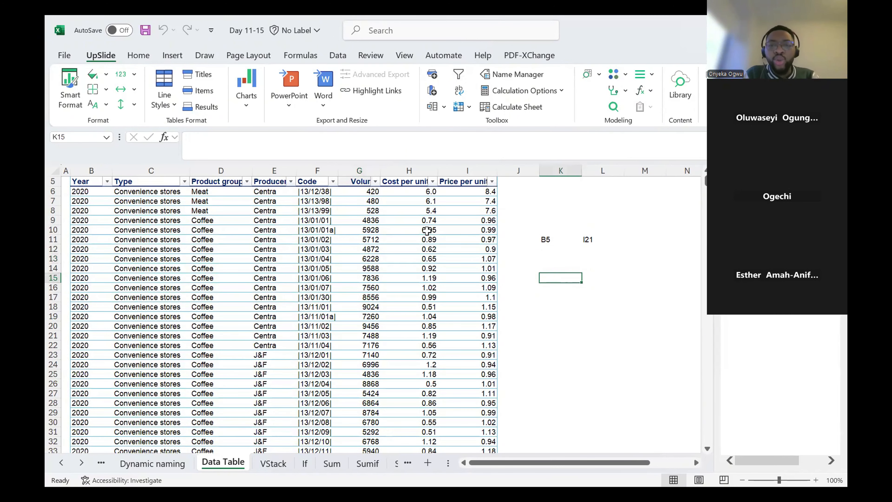
click(413, 229)
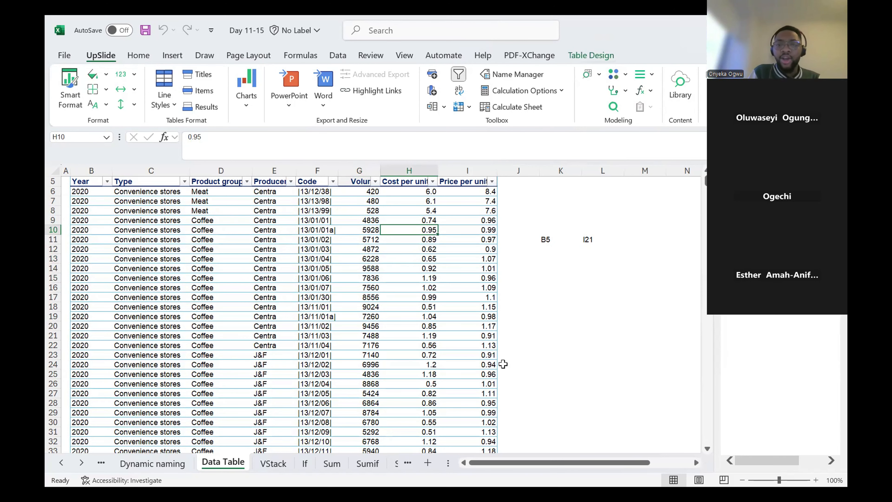
click(551, 326)
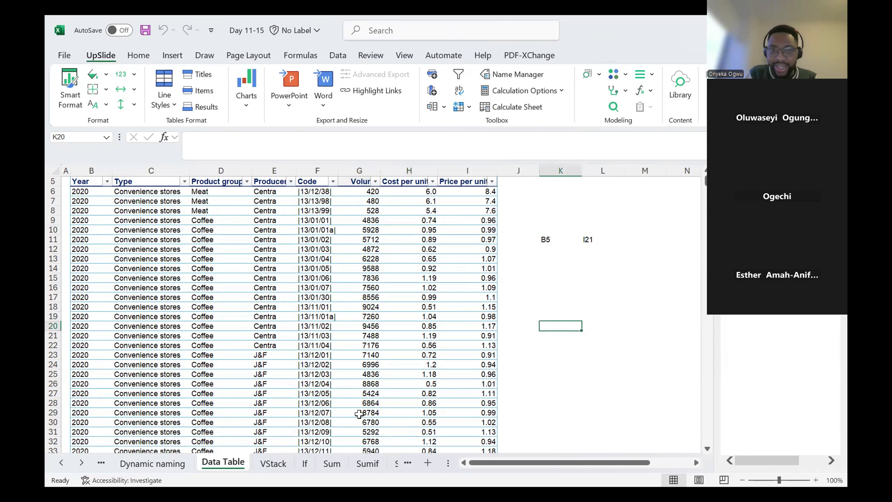
click(392, 290)
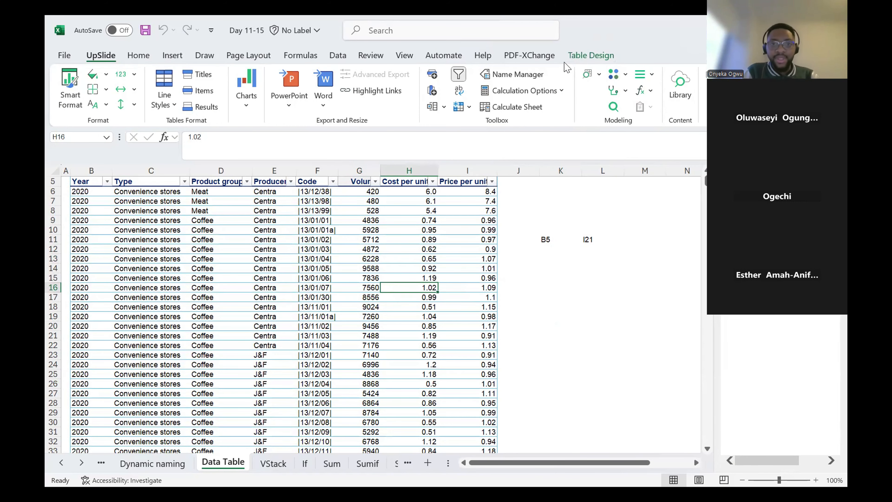
click(337, 55)
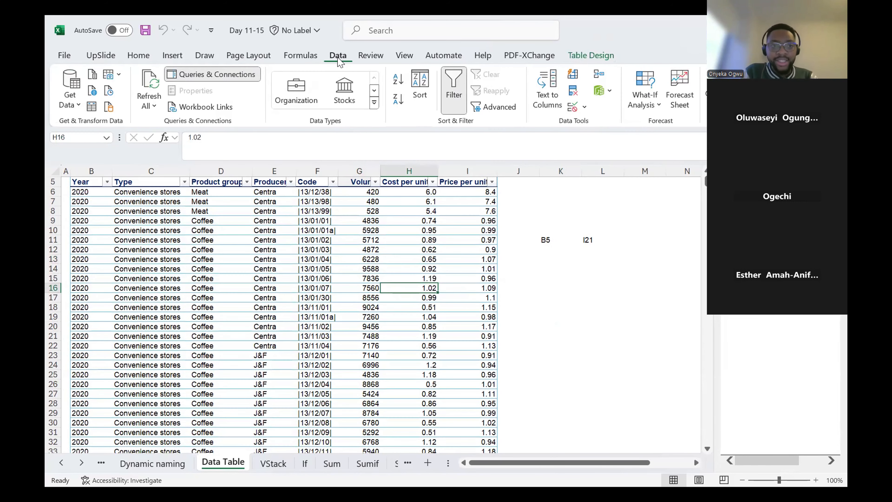
click(598, 57)
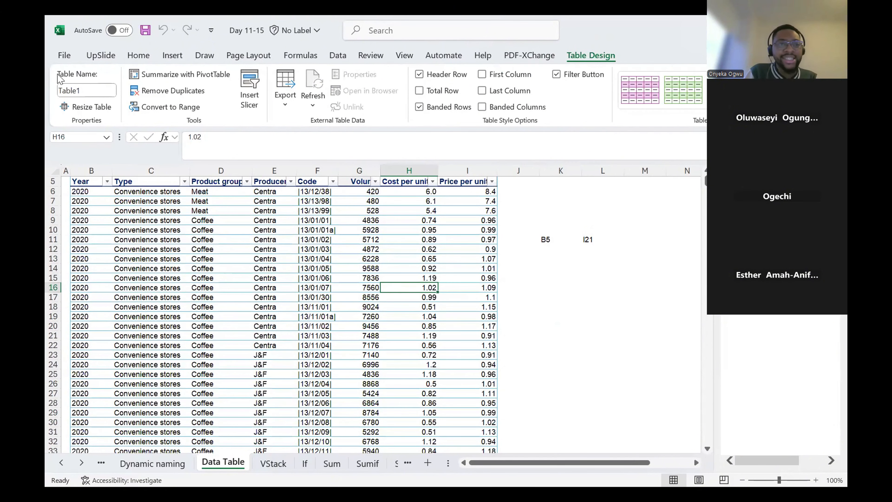
click(570, 284)
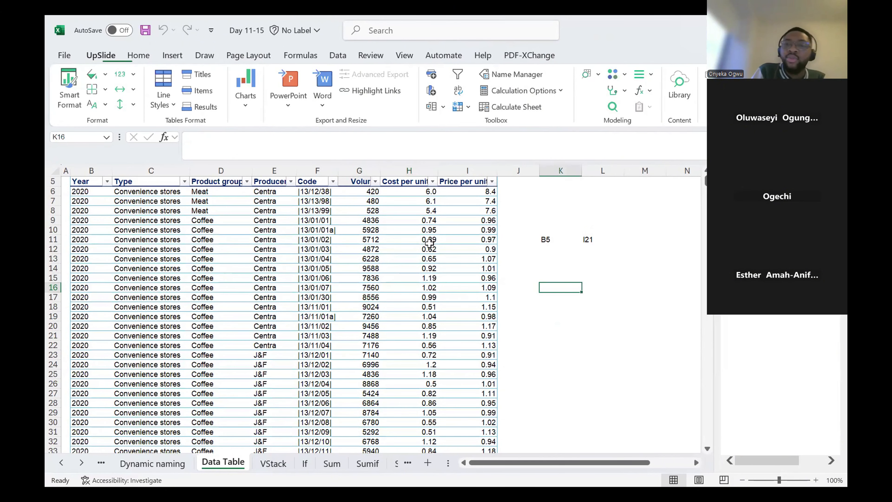
- Clear the table style from the data table so it keeps only its original formatting
click(379, 233)
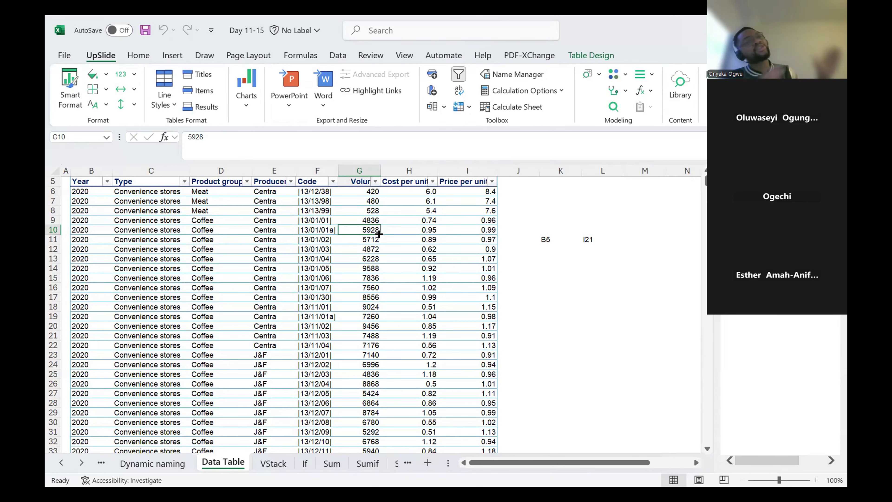
click(593, 56)
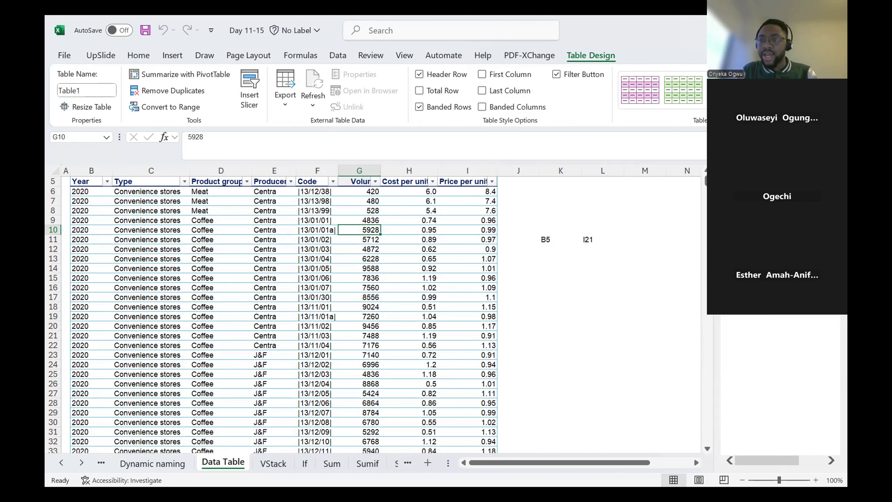
click(800, 103)
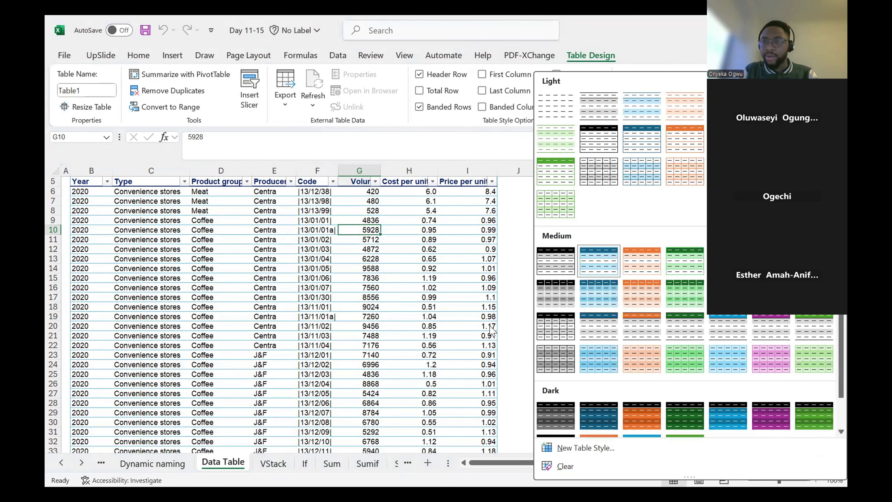
key(Escape)
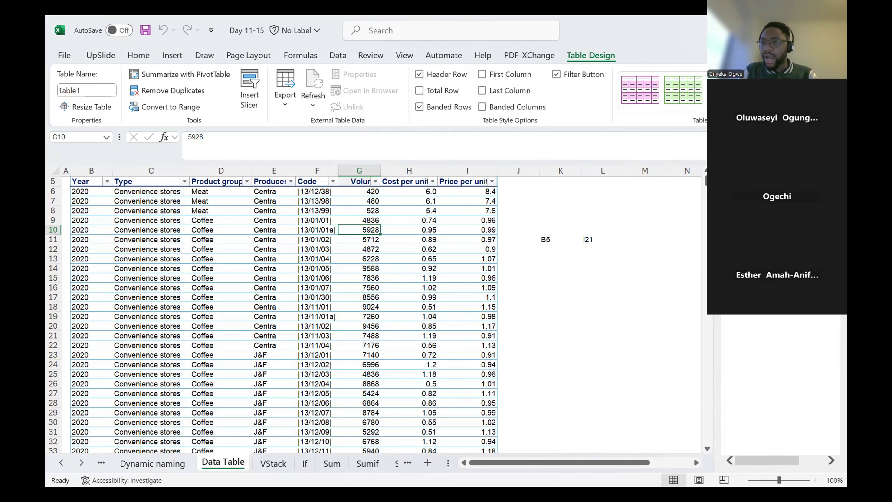
click(801, 103)
click(569, 466)
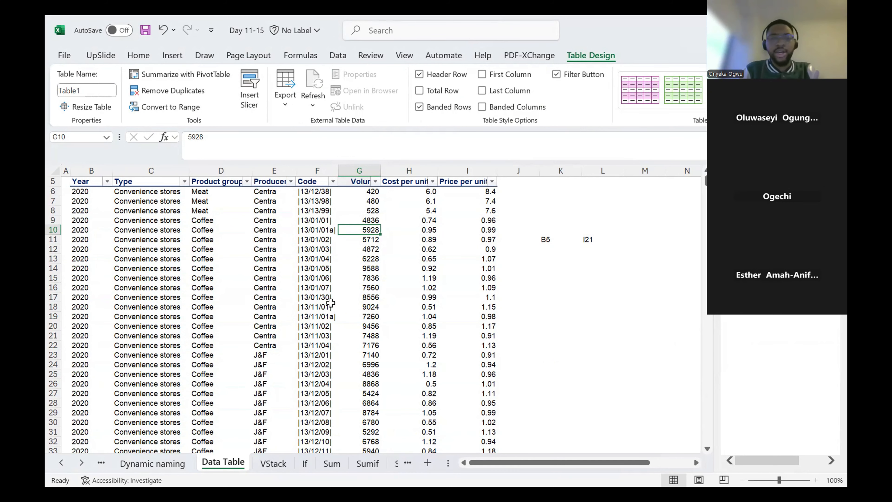
- Examine the end of the table at row 15123, enlarging the corner marker at the last Price per unit value
key(ctrl+Down)
scroll(226, 355, down, 4)
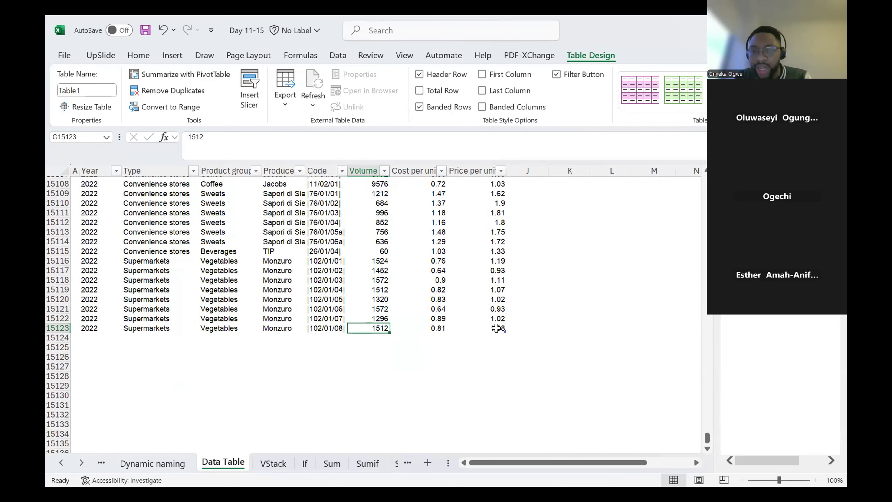
click(546, 353)
click(457, 318)
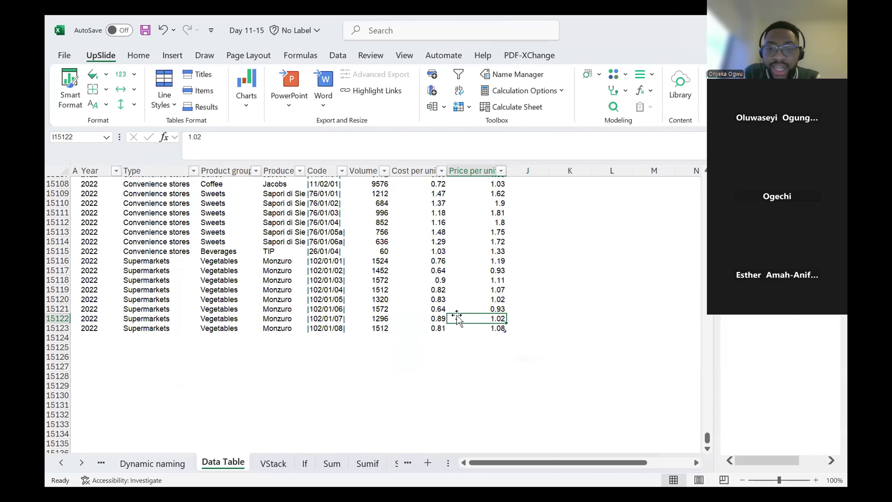
scroll(511, 347, up, 7)
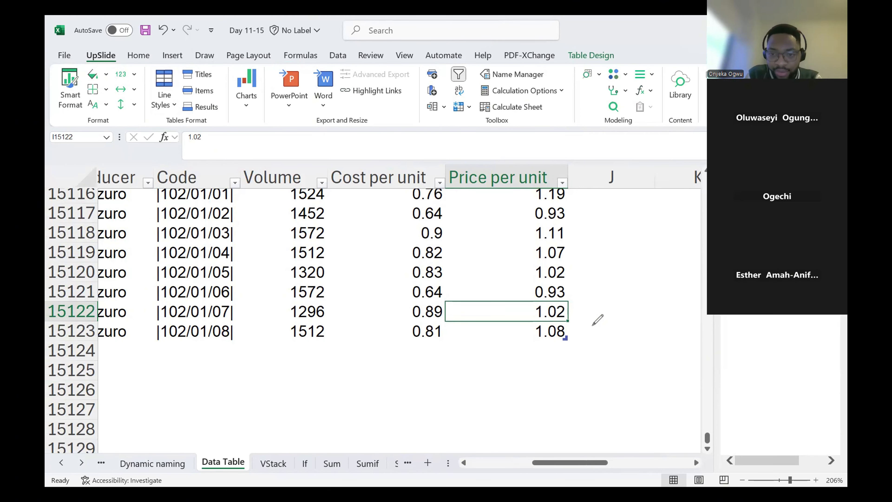
- Circle the table's corner marker beneath the last Price per unit value, and clear the drawn circle
drag(592, 326, 599, 316)
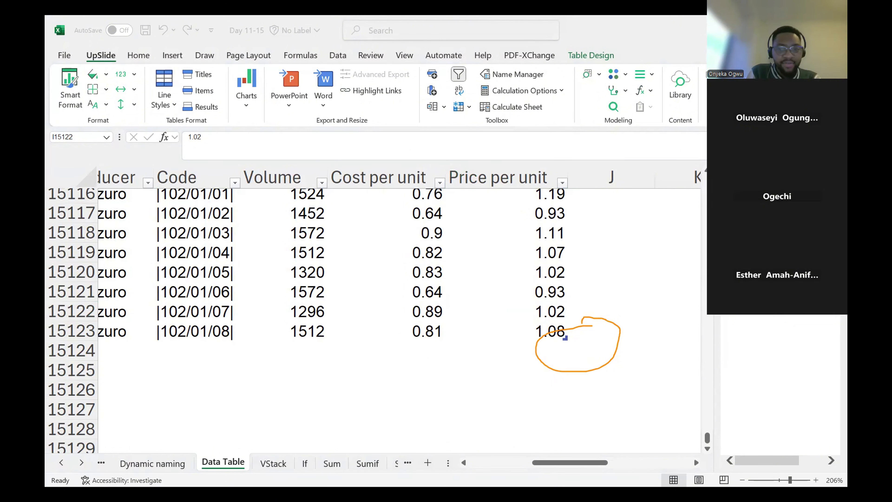
key(ctrl+z)
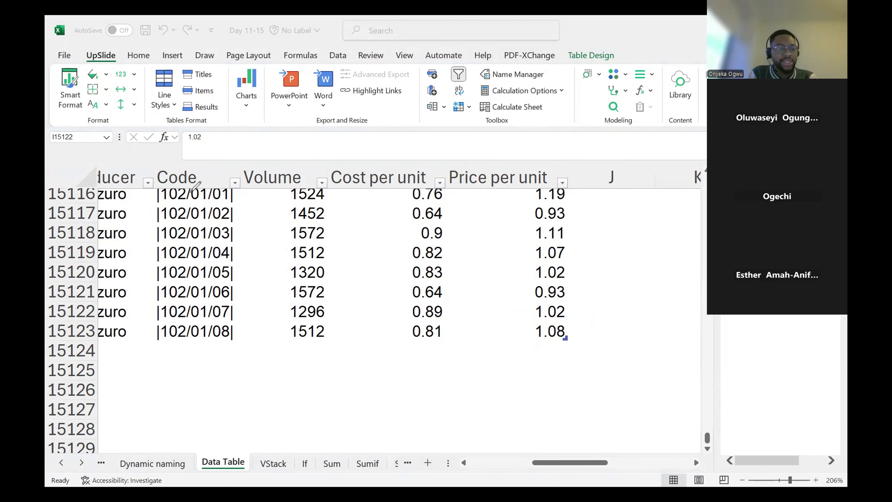
ctrl+scroll(328, 312, down, 7)
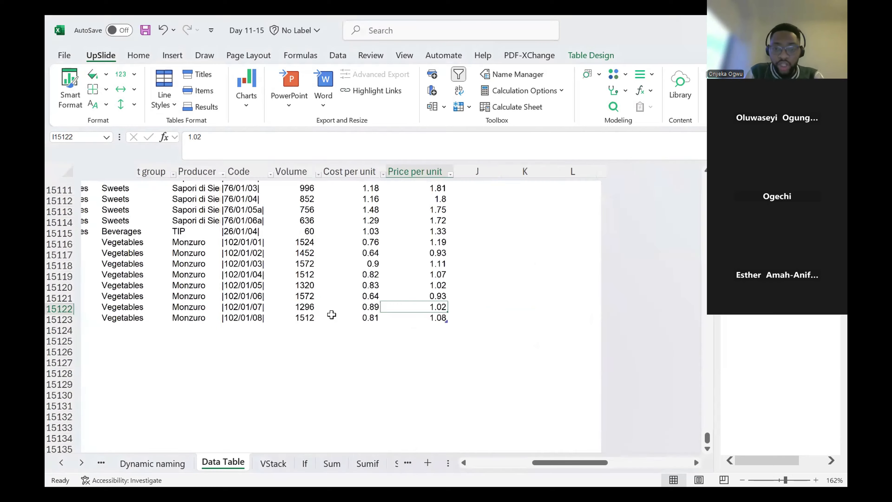
key(Down)
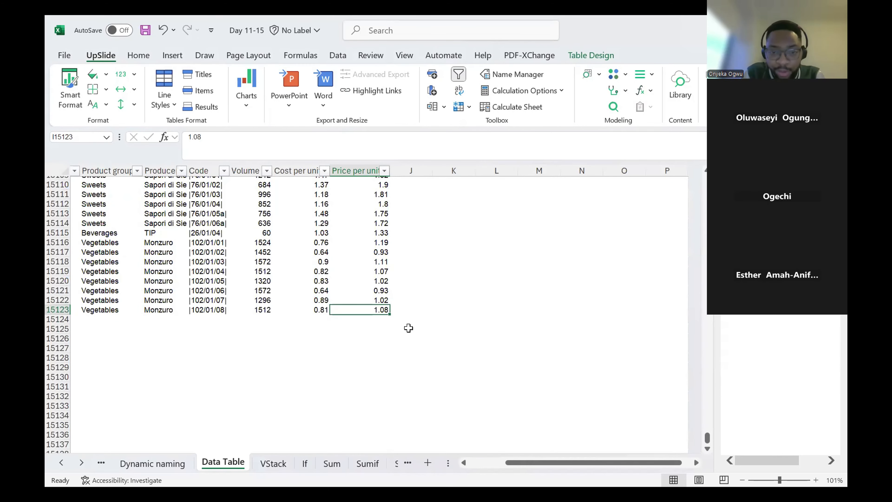
- Enter 2024 in the Year column at B15124, directly beneath the table's last row
click(339, 330)
key(ctrl+Up)
key(ctrl+Left)
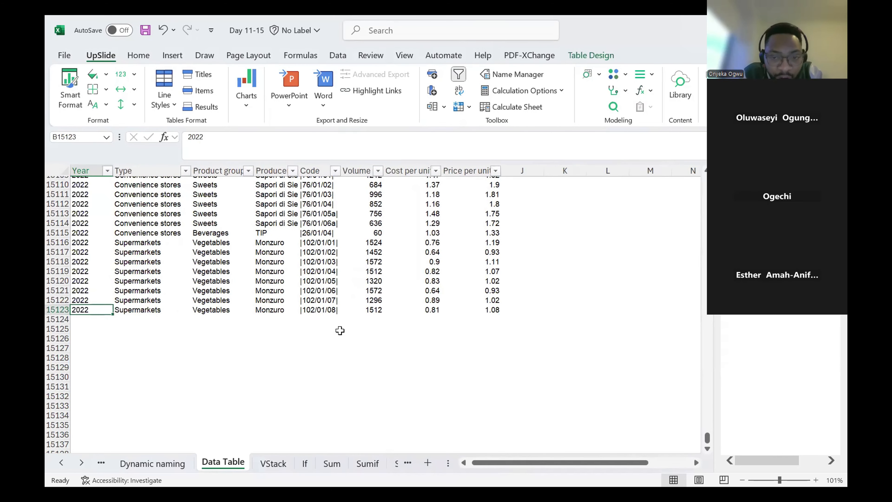
key(Down)
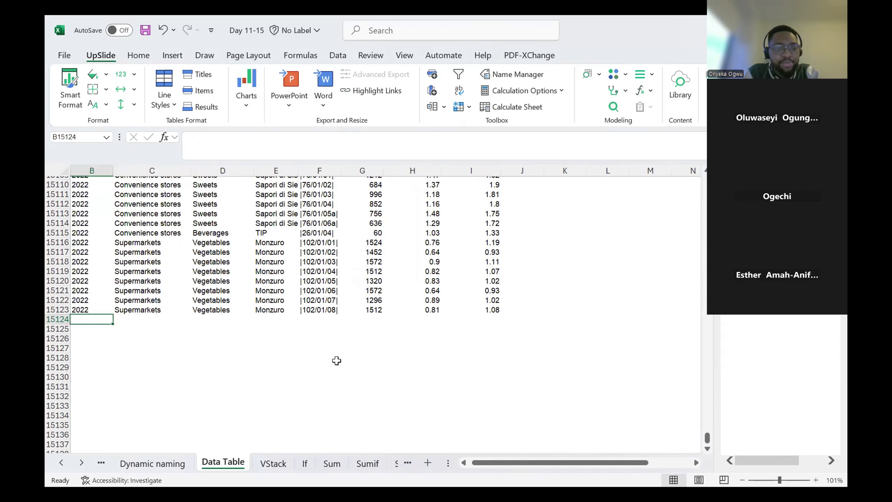
text(2024)
key(ctrl+Return)
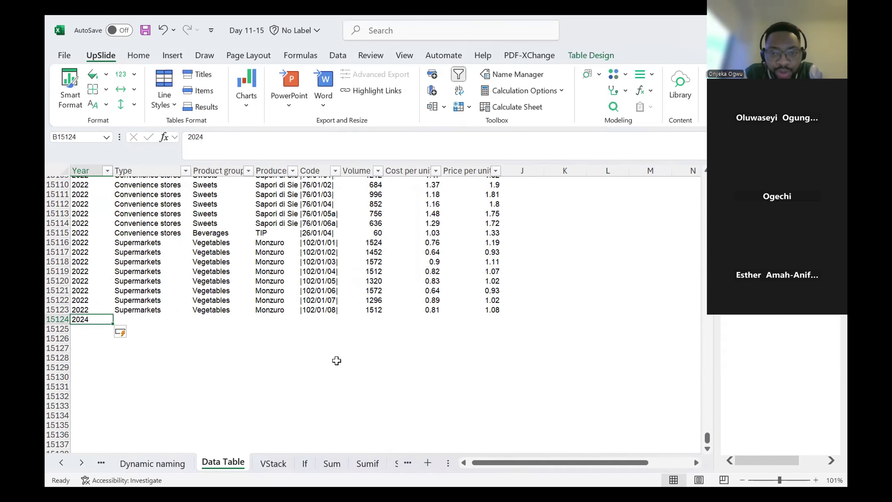
- Undo the automatic table expansion for the 2024 entry, and compare its row with the one above
click(240, 345)
key(ctrl+z)
key(Down)
key(Up)
key(Up)
key(Down)
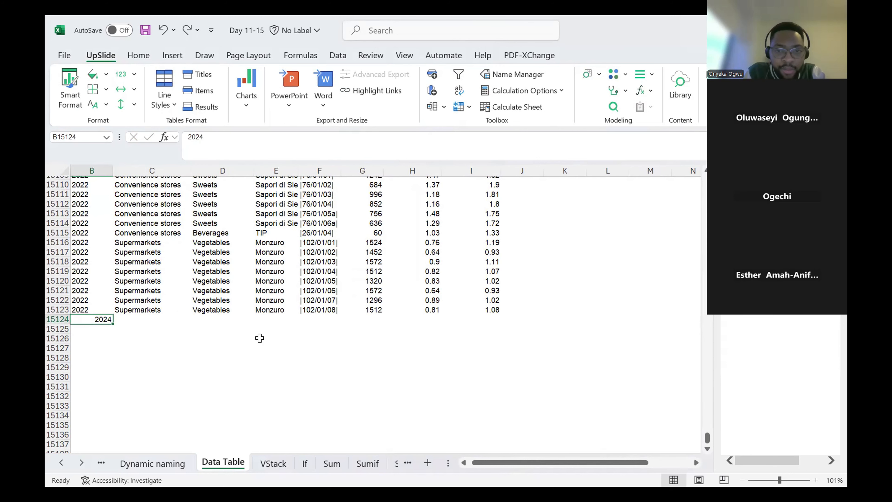
- Fill C15124:I15124 with the values from the row above, accepting the row insertion
key(Right)
key(shift+Right)
key(shift+Right)
key(shift+Right)
key(shift+Right)
key(shift+Right)
key(shift+Right)
key(shift+Right)
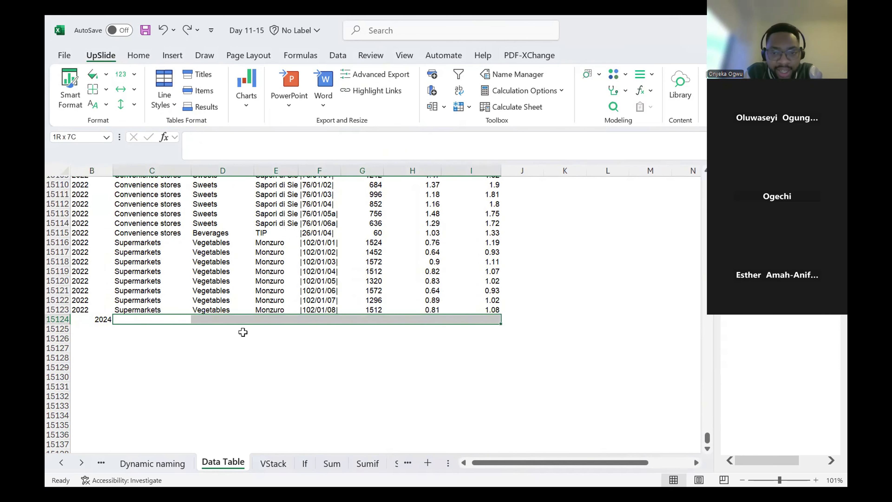
key(shift+Left)
key(ctrl+d)
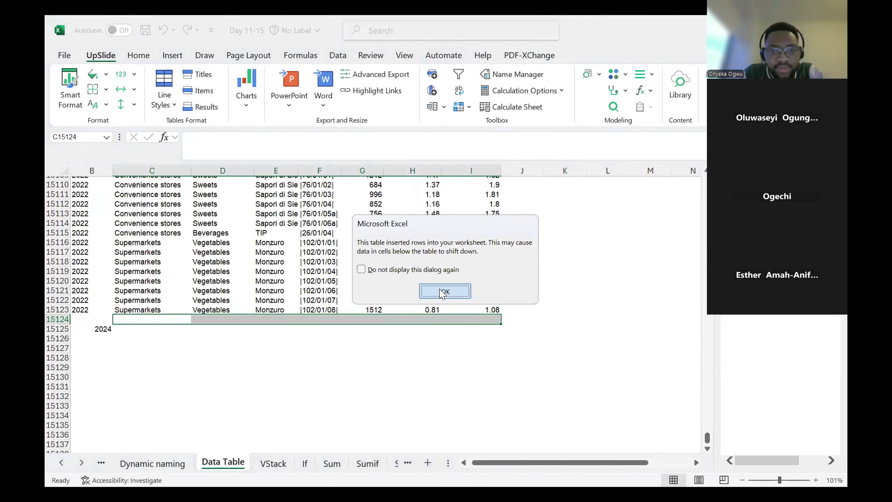
key(Return)
click(472, 321)
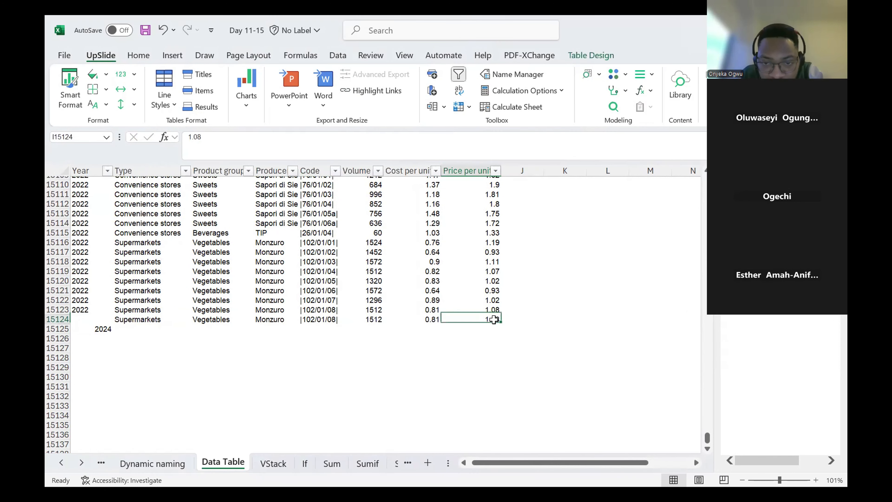
- Undo the filled-down row values and the 2024 entry beneath the table
key(ctrl+z)
key(ctrl+z)
key(ctrl+z)
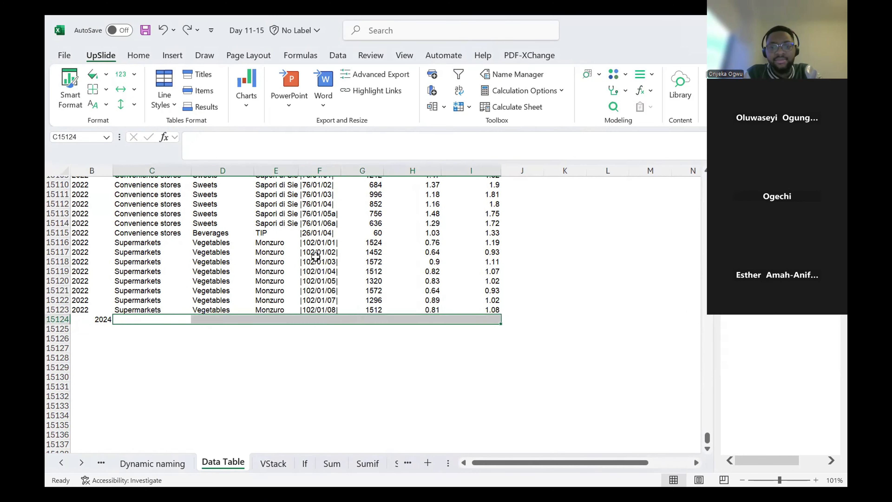
key(Up)
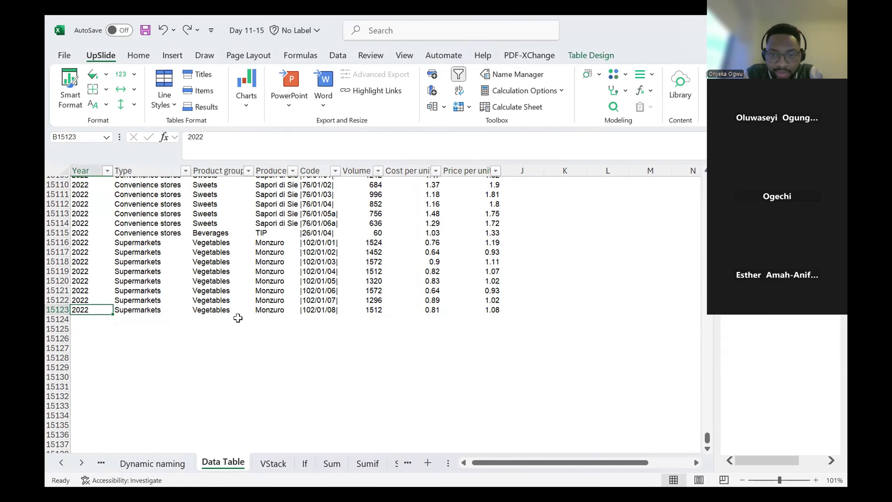
- Select cells in the table's last row and in the empty row 15124 to compare inside and outside the table
click(281, 319)
click(519, 280)
click(489, 311)
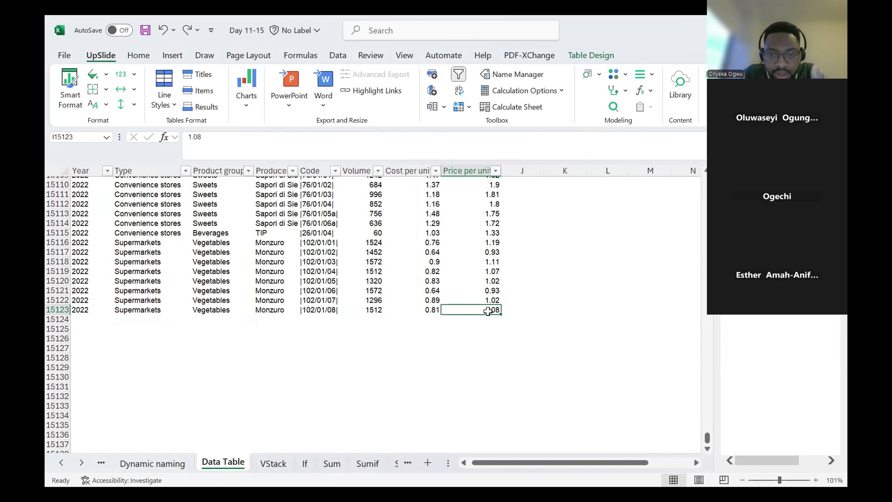
click(136, 321)
key(Left)
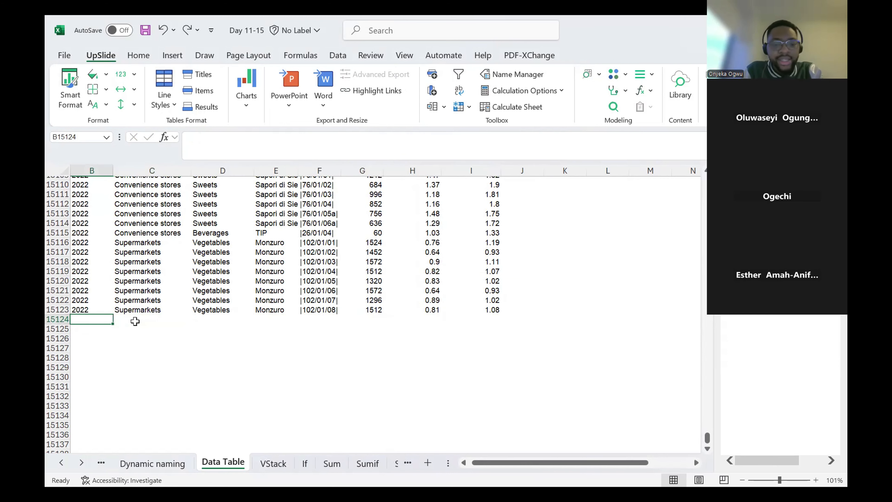
key(Up)
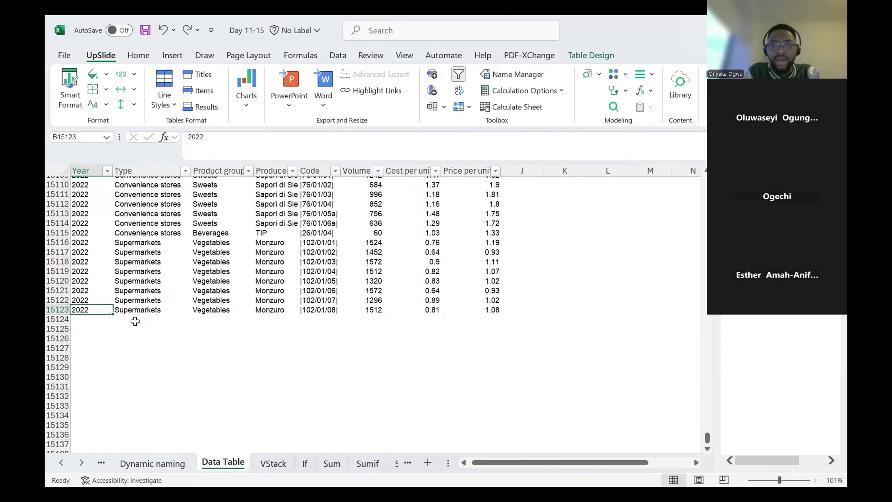
key(Down)
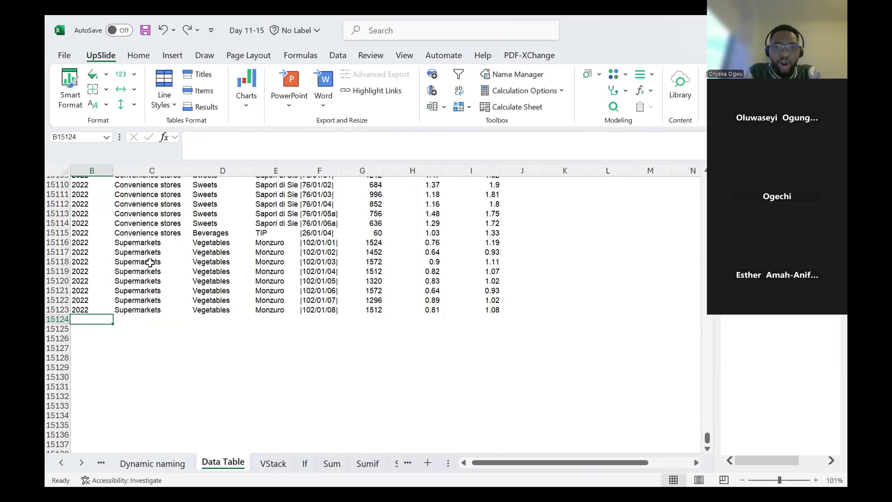
- Add a new table row by entering 2024 as the Year in B15124
text(204)
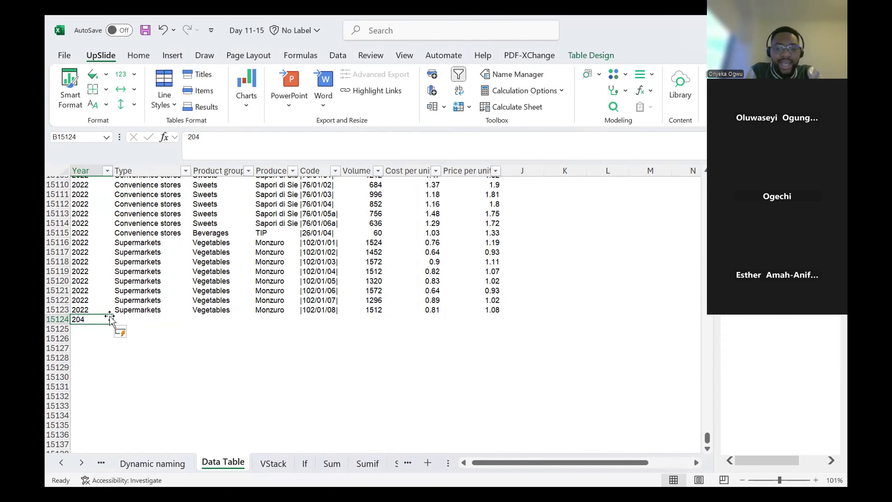
text(2024)
key(Return)
key(Up)
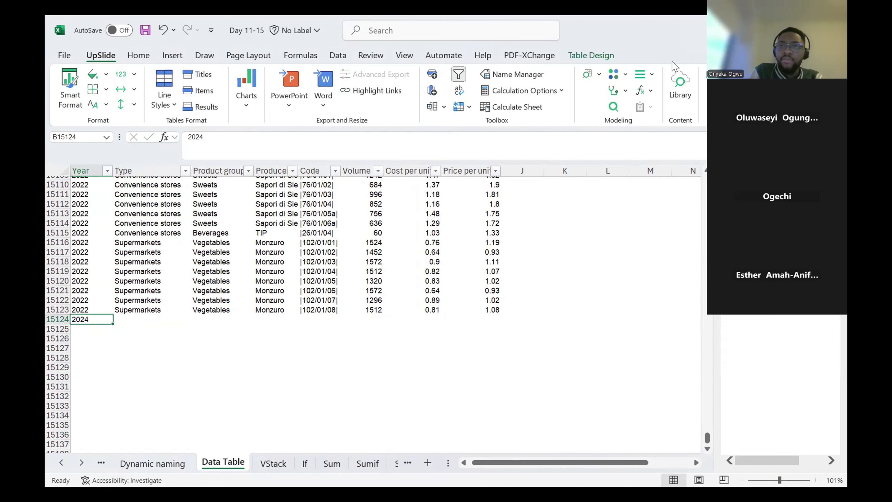
- Select cells beneath and across the 2024 row up to Price per unit to examine how far the table extends
key(Down)
key(Down)
key(Up)
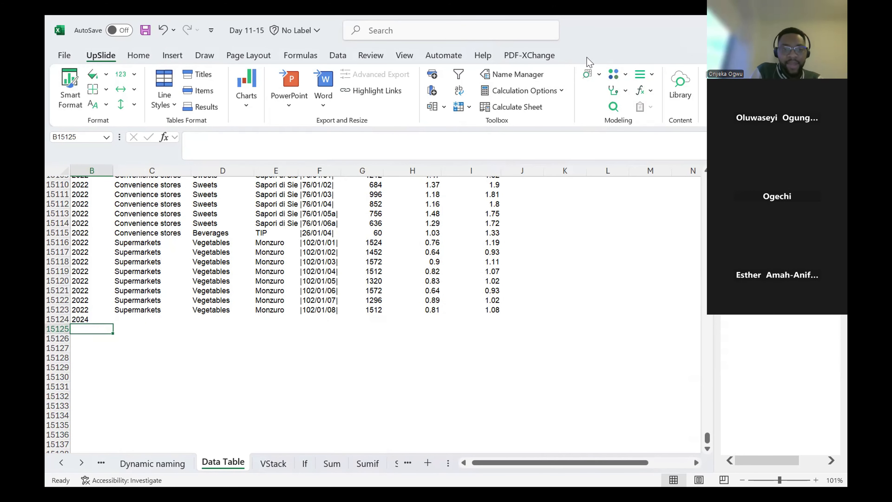
key(Up)
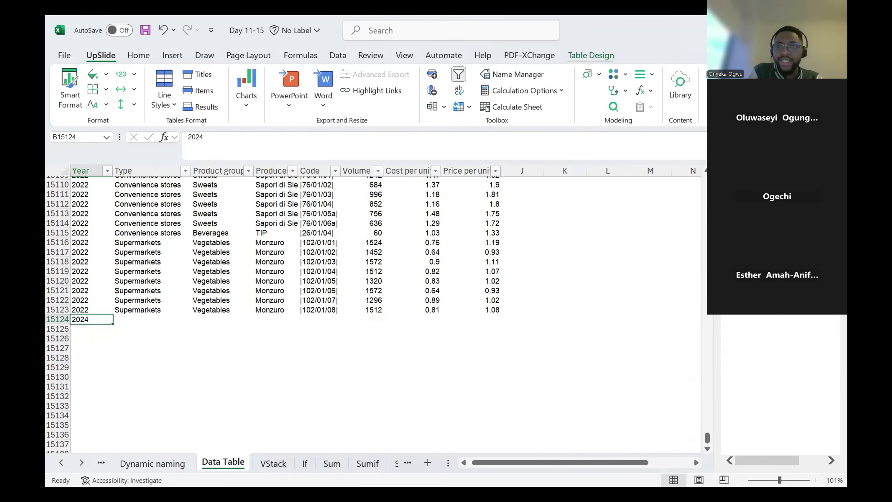
key(Right)
key(shift+Right)
key(shift+Right)
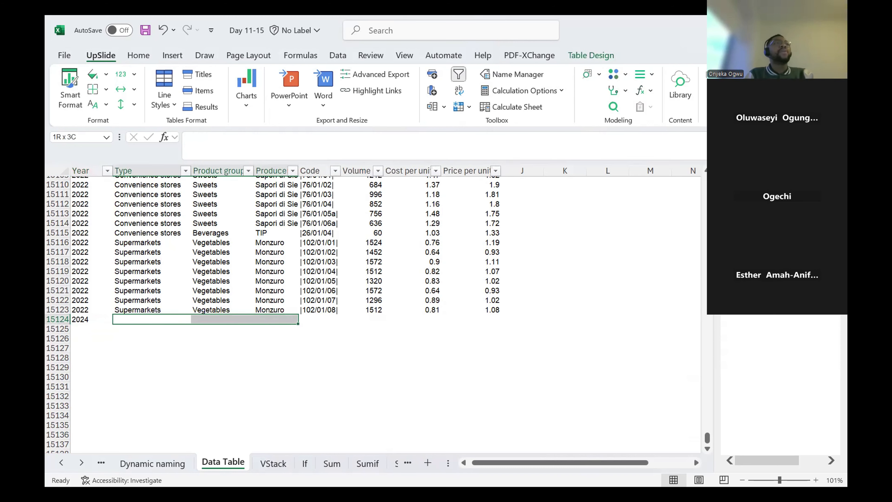
key(shift+Right)
key(shift+Right)
key(shift+Right)
key(shift+Right)
key(shift+Right)
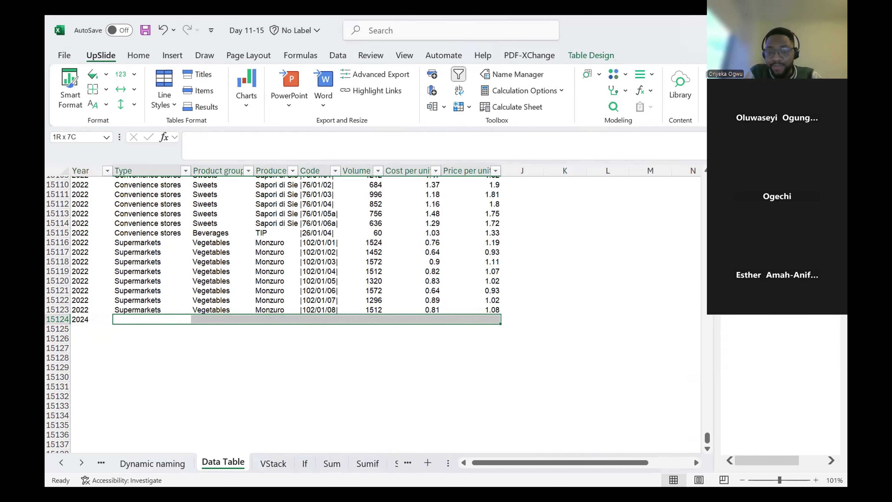
key(shift+Left)
key(Up)
key(Down)
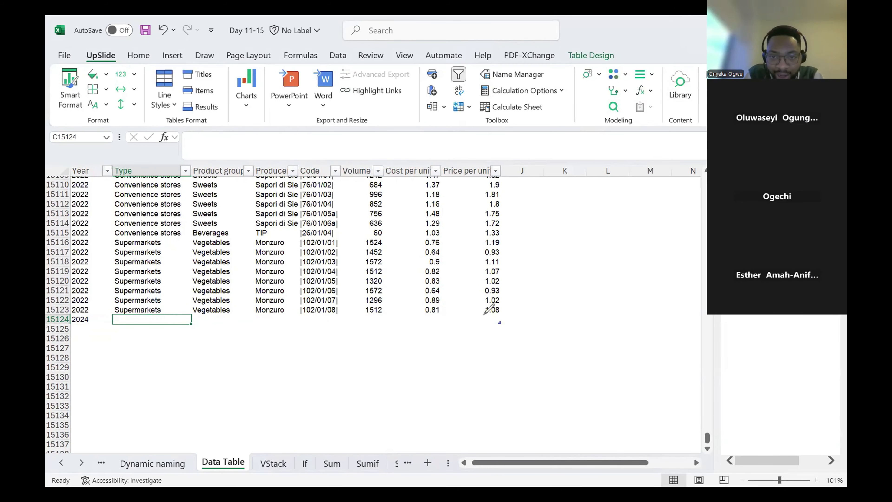
- Circle the corner marker at the end of the 2024 row, and select the entire table to check its extent
drag(514, 300, 522, 309)
click(390, 337)
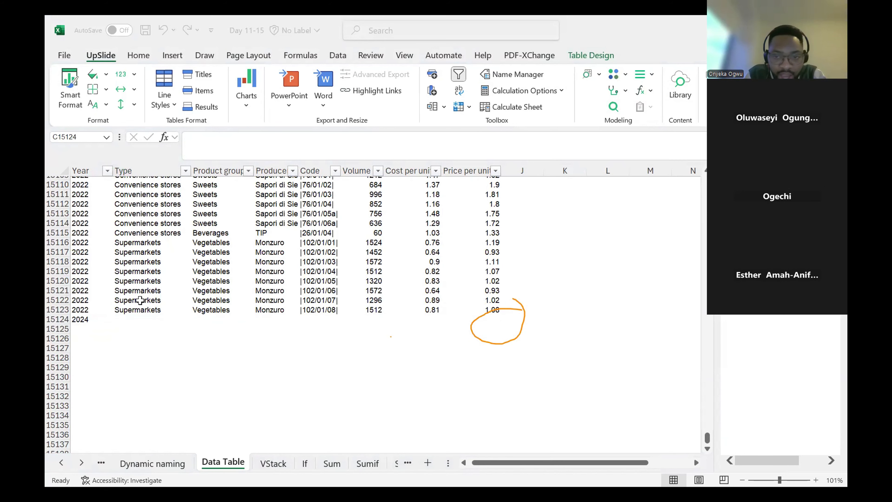
click(378, 323)
key(ctrl+shift+8)
click(366, 300)
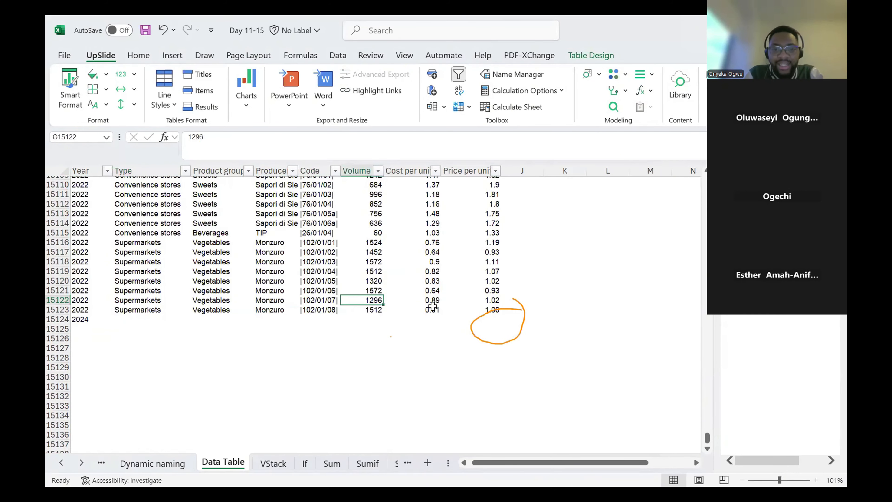
key(ctrl+shift+8)
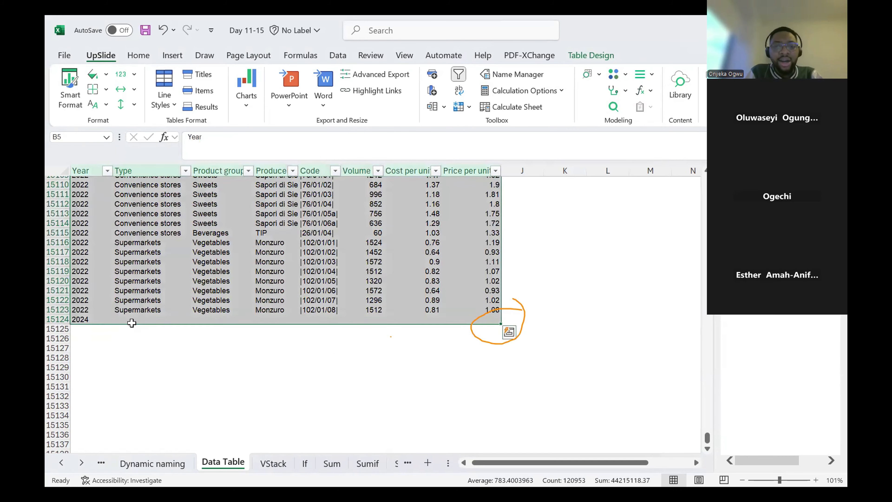
- Add another table row with 2025 as the Year in B15125, and check the row's Price per unit cell
key(Down)
key(ctrl+Down)
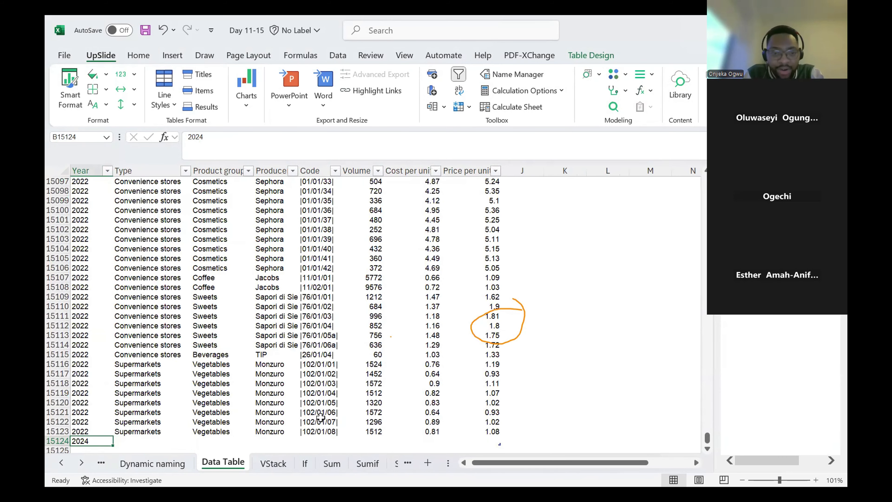
key(Down)
text(2025)
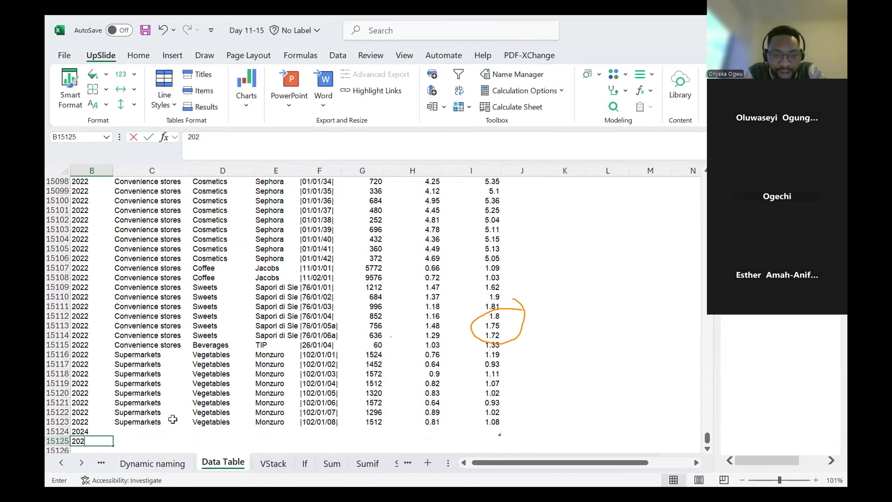
key(Return)
key(Up)
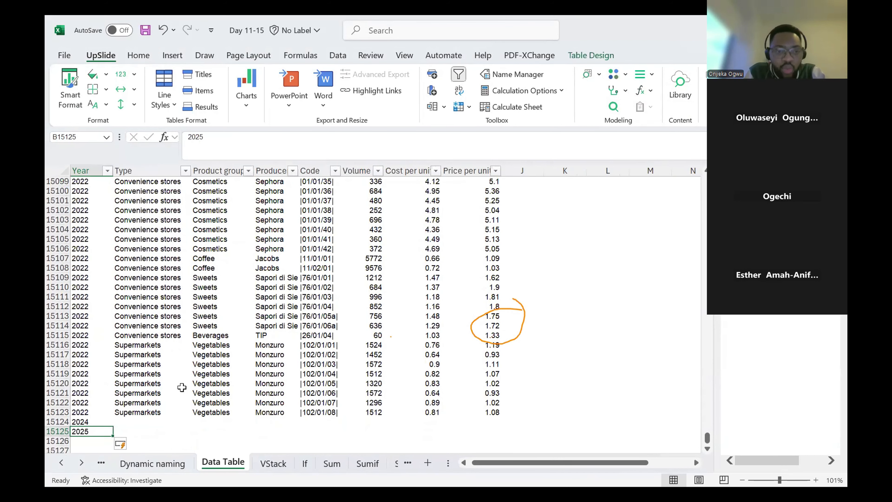
click(487, 412)
click(492, 432)
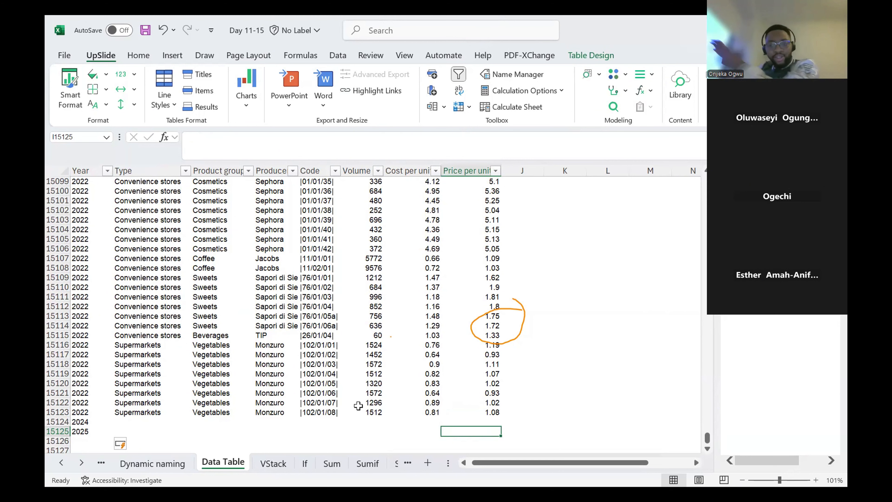
- Add a Profit column to the table by entering its header in J5, beside Price per unit
key(ctrl+Up)
key(ctrl+Up)
key(ctrl+Up)
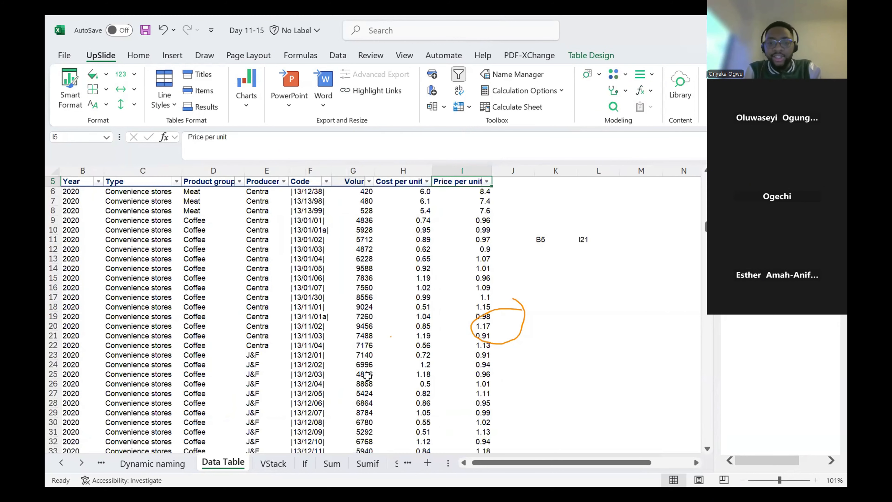
key(Down)
key(Down)
key(Down)
key(Down)
key(Right)
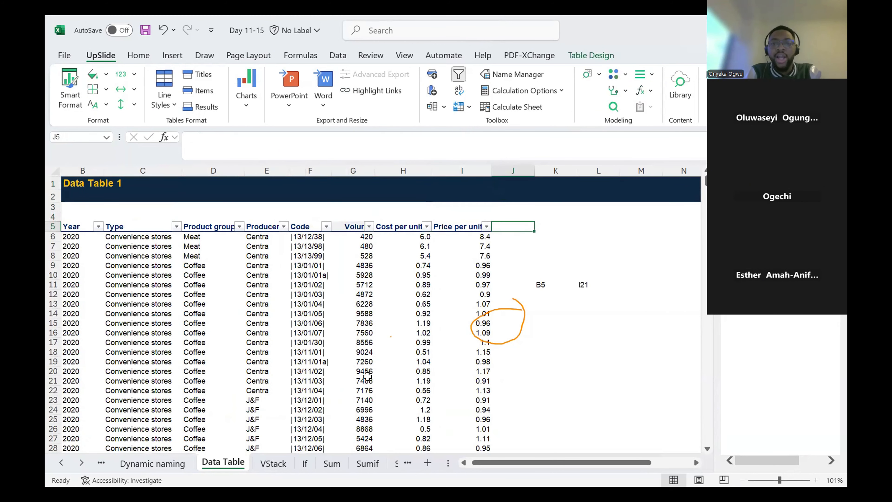
text(Profit)
key(Return)
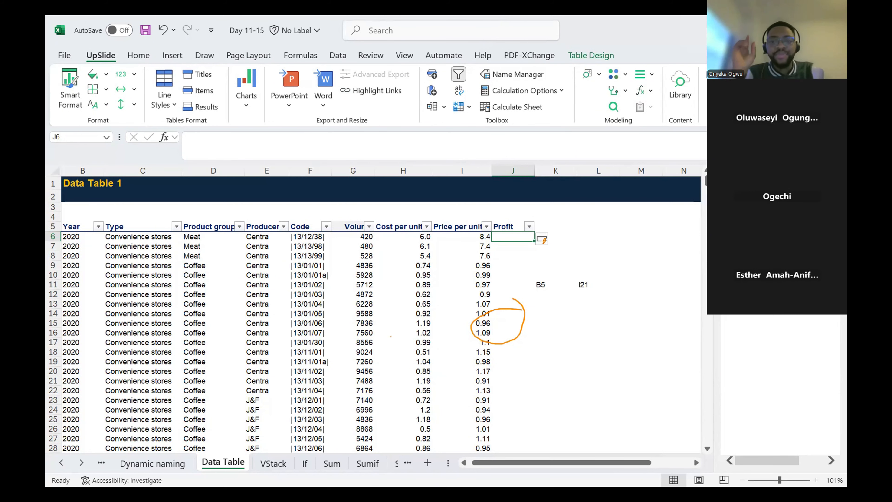
- Select all table data from the first data row to the 2025 row, including the Profit column
key(ctrl+shift+Left)
key(ctrl+shift+Left)
key(ctrl+shift+Down)
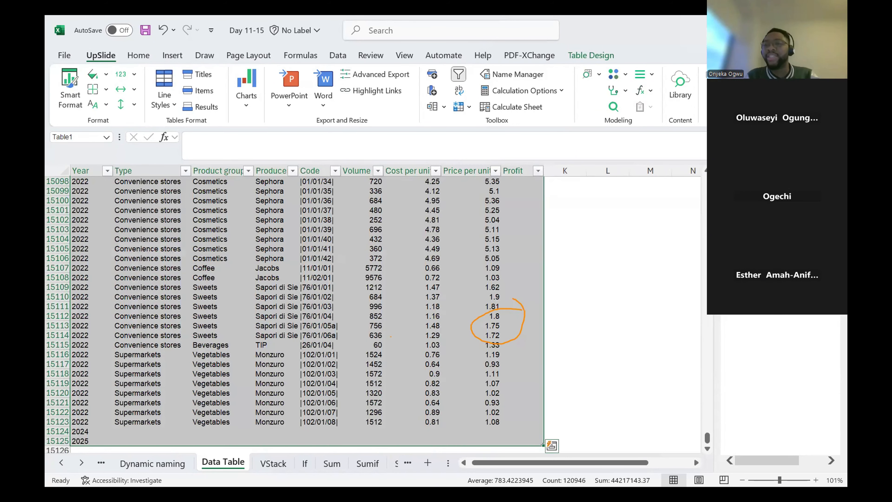
- Go back to the table's Price per unit and Cost per unit headers, and select empty cell L8 outside the table
key(Up)
key(Up)
key(Down)
key(Left)
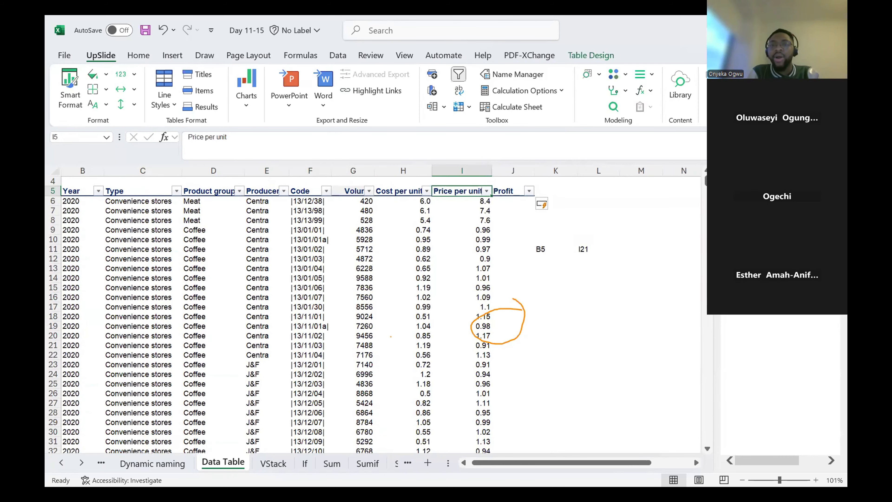
key(Left)
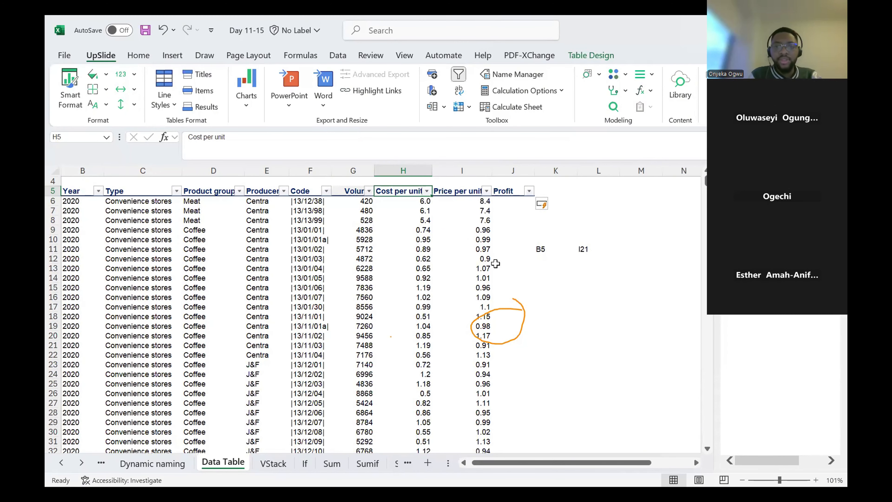
click(599, 222)
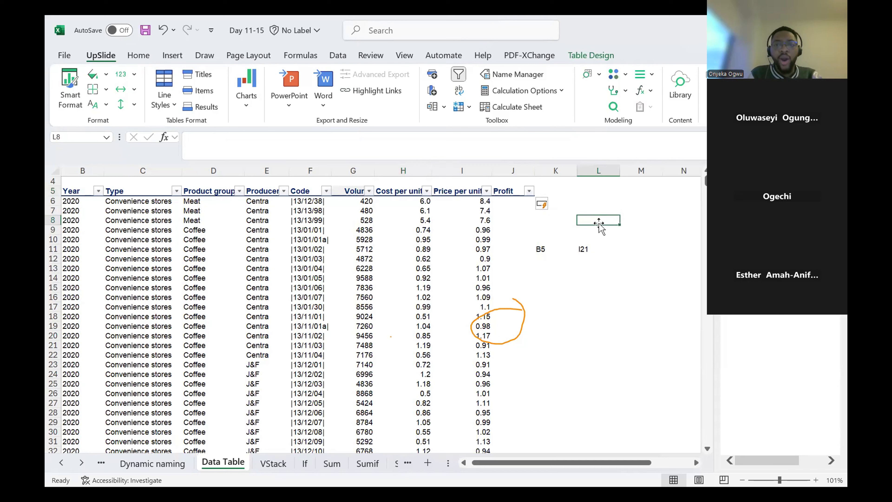
- Select all of the table's data and convert the table to a normal range
click(435, 239)
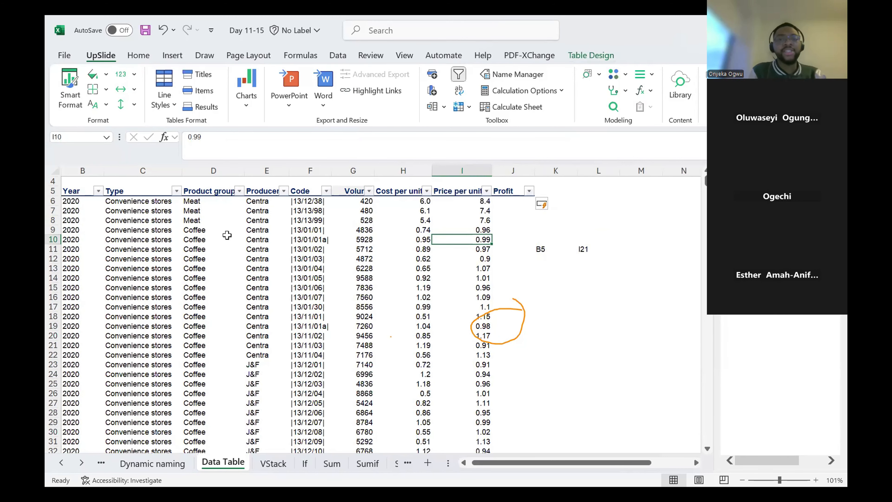
key(ctrl+a)
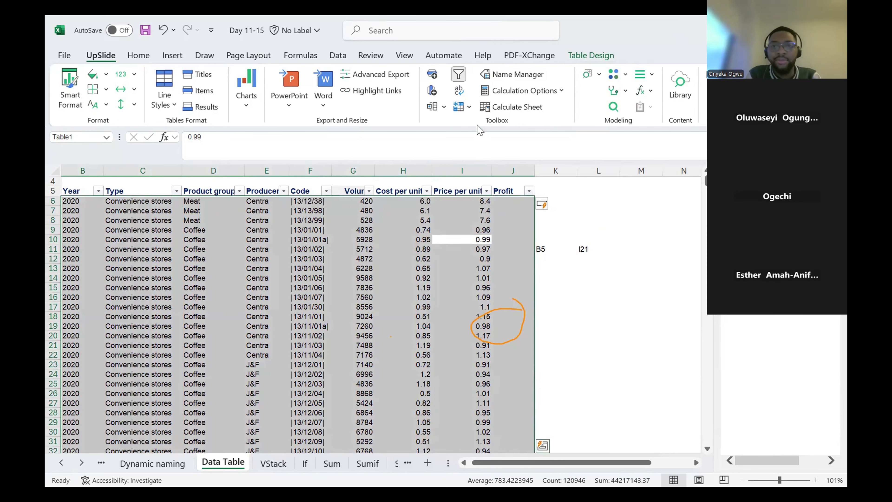
click(598, 56)
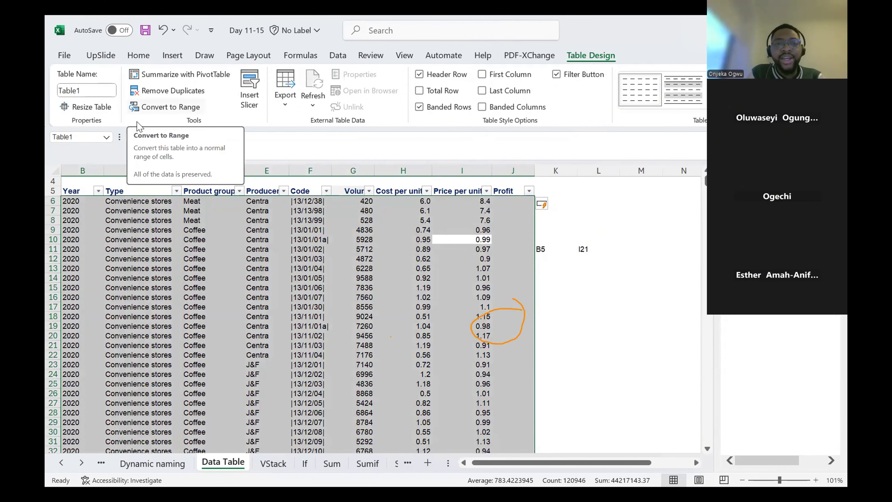
click(138, 111)
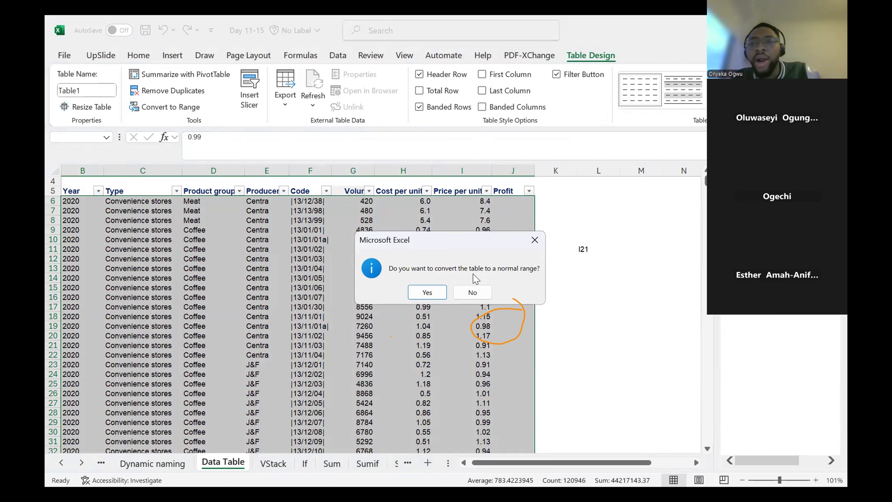
click(437, 294)
- Inspect the converted range along the Price per unit column, going to its last filled row and back to the header
click(593, 220)
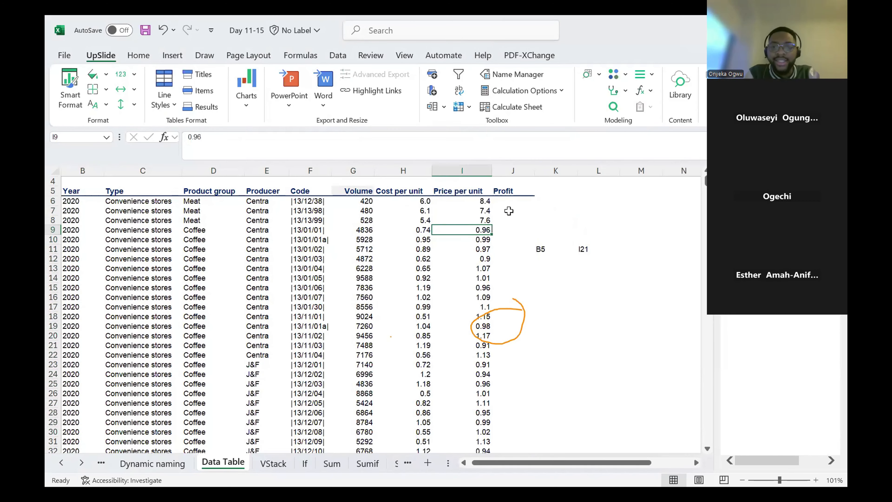
click(512, 202)
click(471, 307)
key(ctrl+Down)
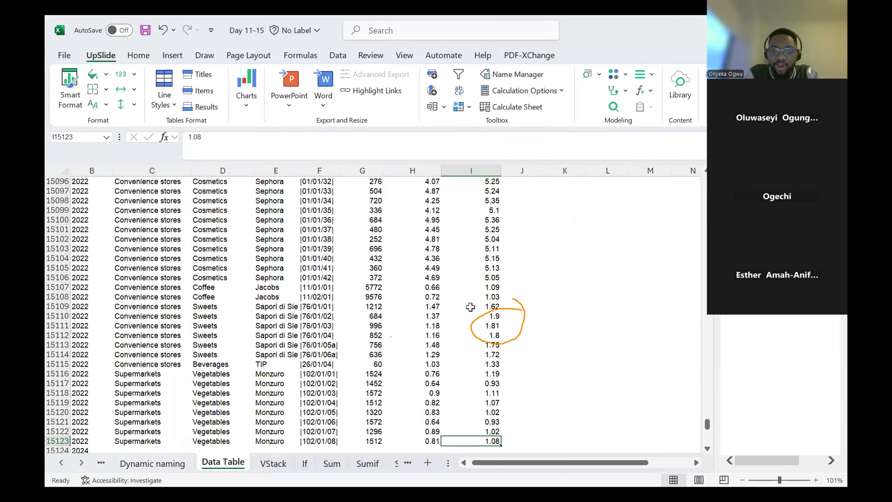
key(ctrl+Up)
key(Up)
key(Down)
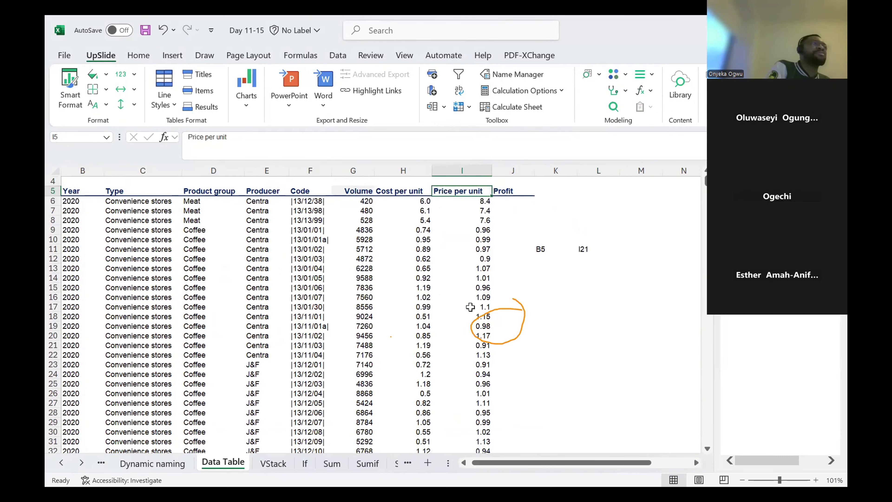